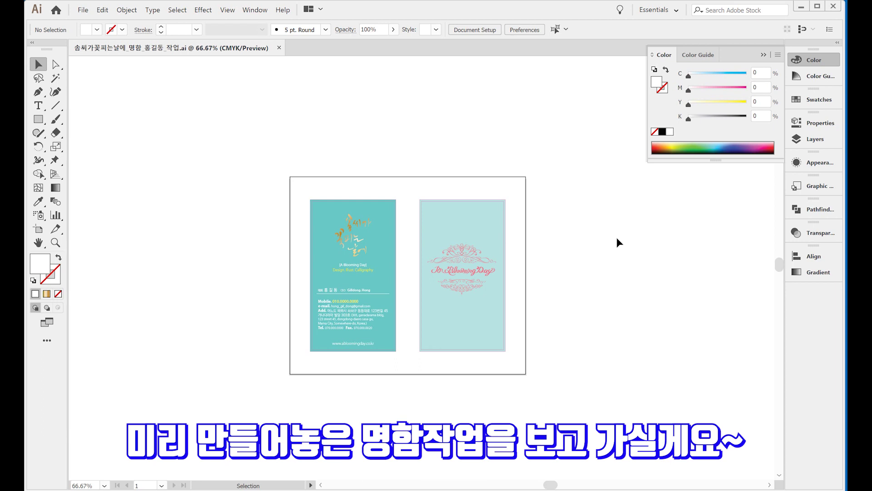
- View the finished business card at 100% and select the calligraphy logo on its front side
{"action": "key", "text": "ctrl+1"}
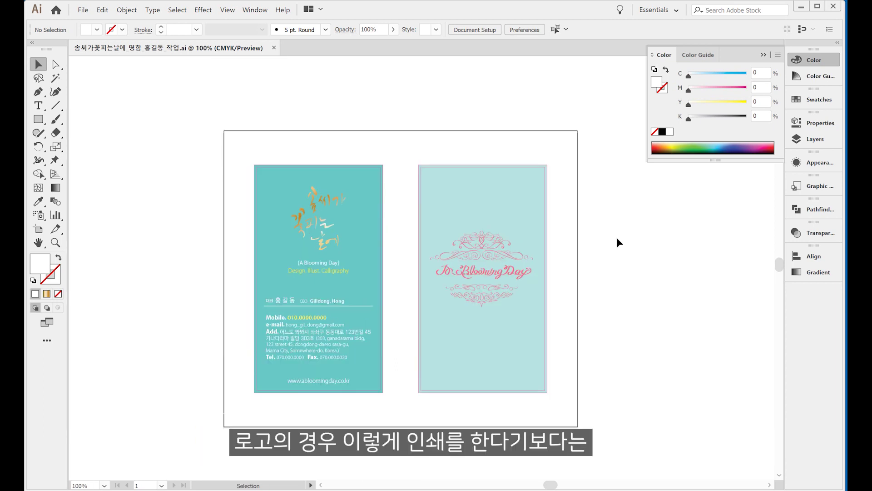
{"action": "left_click", "coordinate": [335, 205]}
{"action": "left_click", "coordinate": [335, 203]}
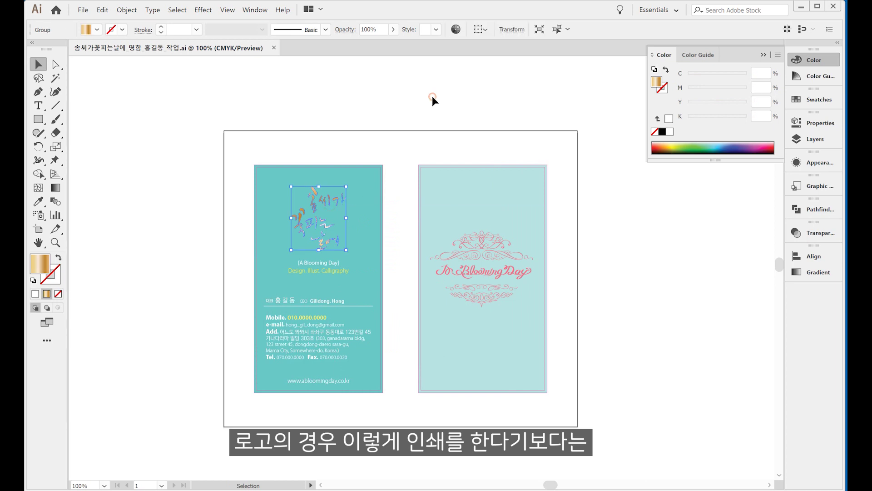
{"action": "left_click", "coordinate": [432, 96]}
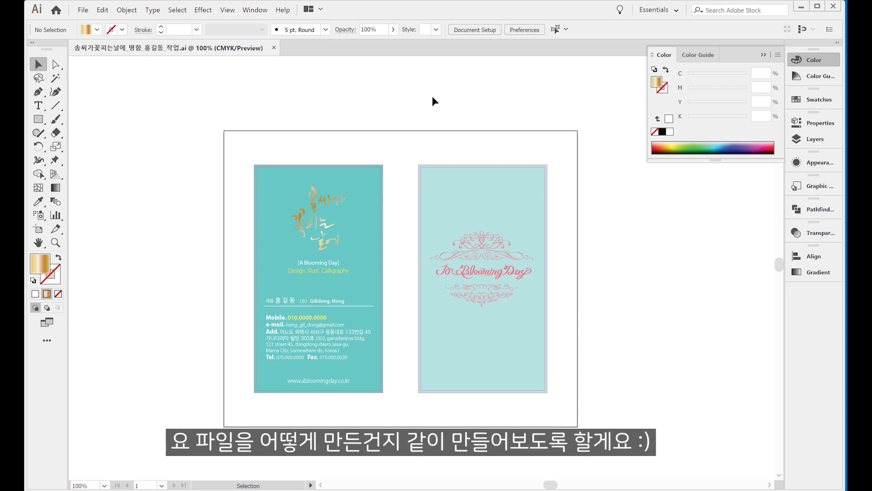
- Create a new document from the A4 print preset in CMYK colour mode
{"action": "left_click", "coordinate": [85, 11]}
{"action": "left_click", "coordinate": [95, 26]}
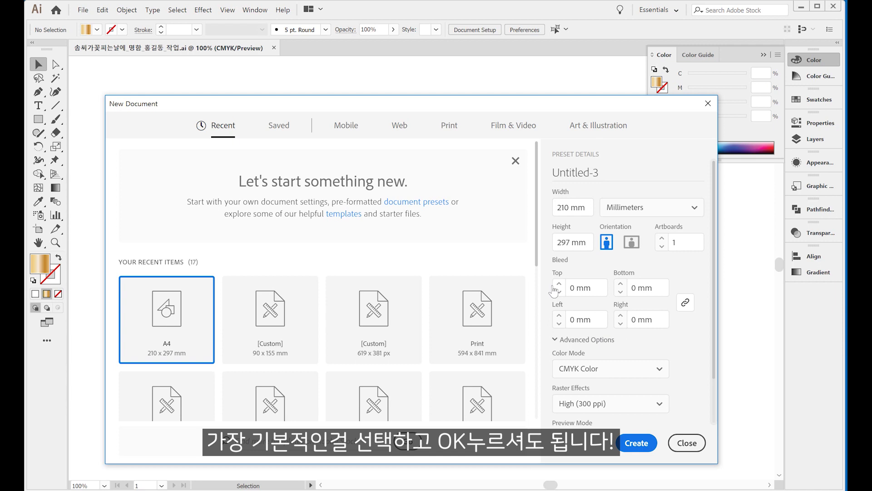
{"action": "left_click", "coordinate": [450, 126]}
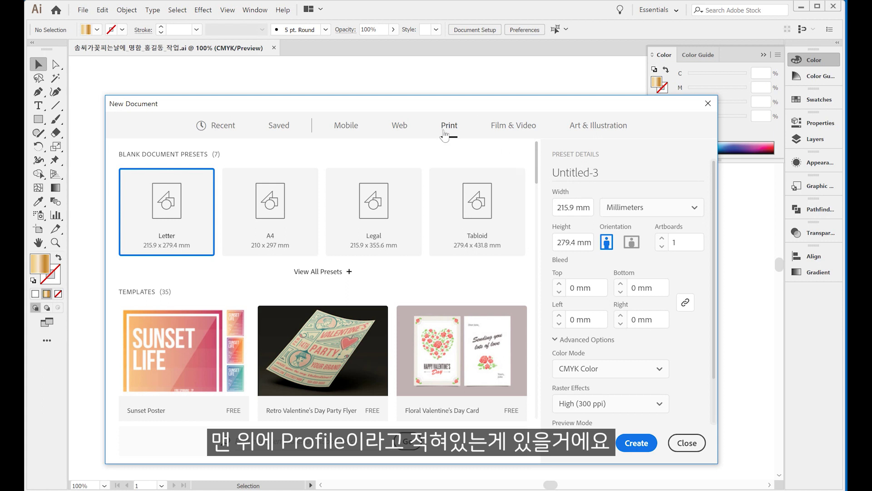
{"action": "left_click", "coordinate": [293, 196]}
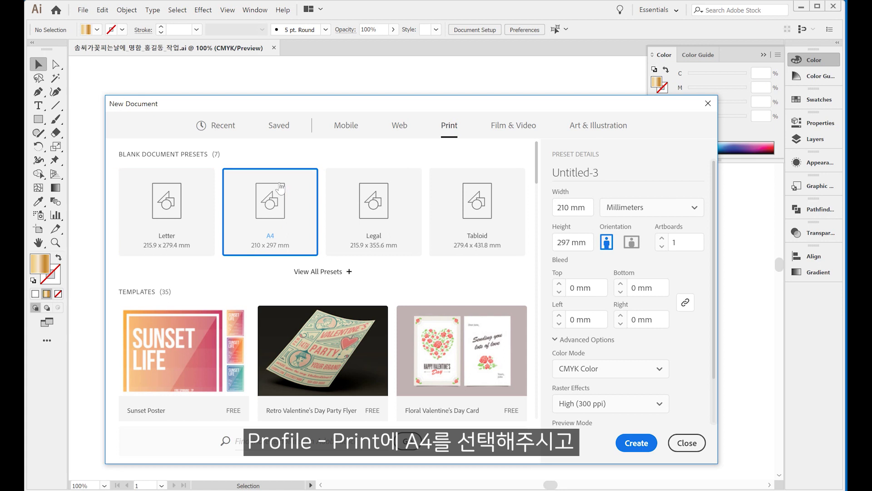
{"action": "left_click", "coordinate": [642, 447]}
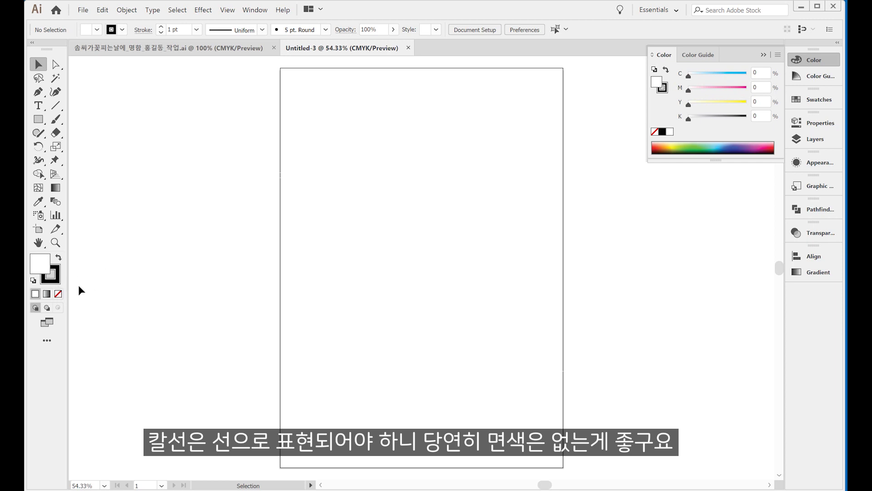
- Set the fill to none and the stroke colour to M 100 with C, Y and K at 0
{"action": "left_click", "coordinate": [59, 294]}
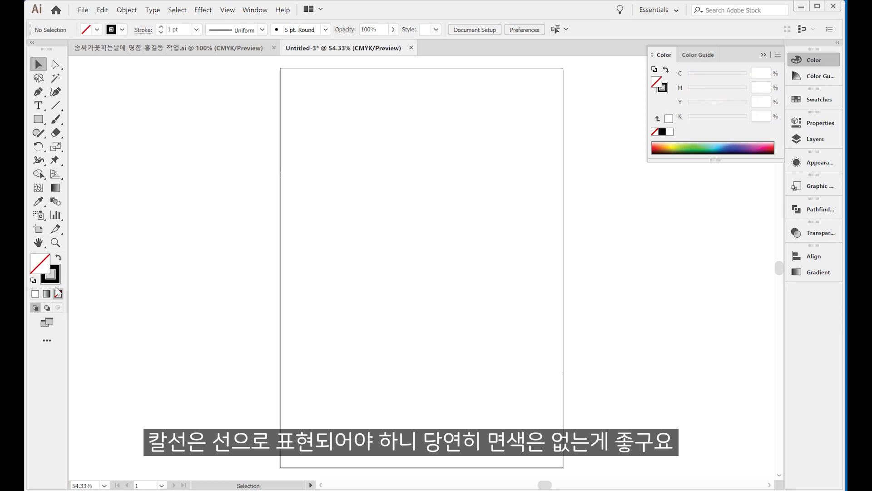
{"action": "left_click", "coordinate": [51, 277]}
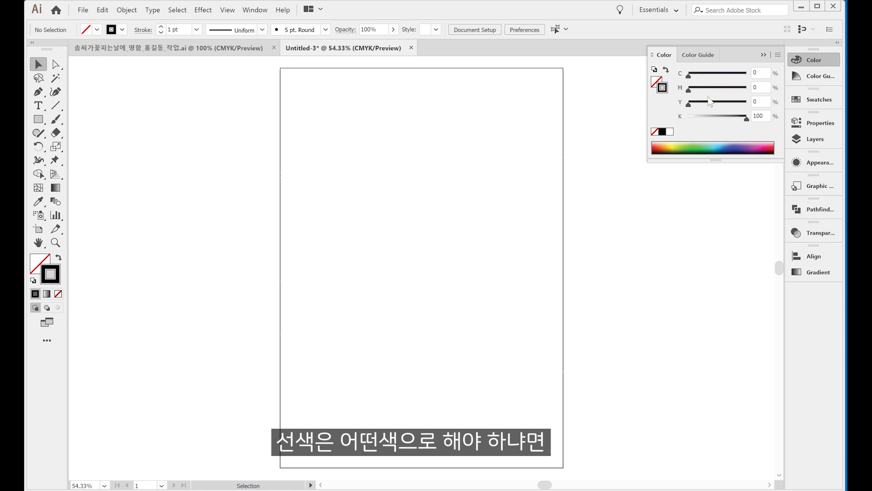
{"action": "mouse_move", "coordinate": [694, 89]}
{"action": "left_mouse_down"}
{"action": "mouse_move", "coordinate": [748, 89]}
{"action": "mouse_move", "coordinate": [708, 118]}
{"action": "mouse_move", "coordinate": [688, 117]}
{"action": "left_mouse_up"}
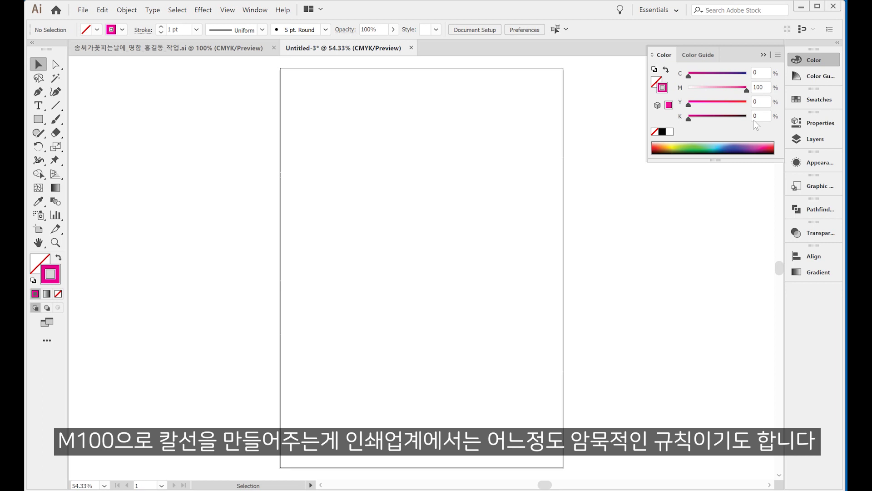
- Try K 100 and Y 76 as alternative stroke colours and restore the stroke to M 100
{"action": "mouse_move", "coordinate": [721, 119]}
{"action": "left_mouse_down"}
{"action": "mouse_move", "coordinate": [754, 118]}
{"action": "mouse_move", "coordinate": [690, 90]}
{"action": "left_mouse_up"}
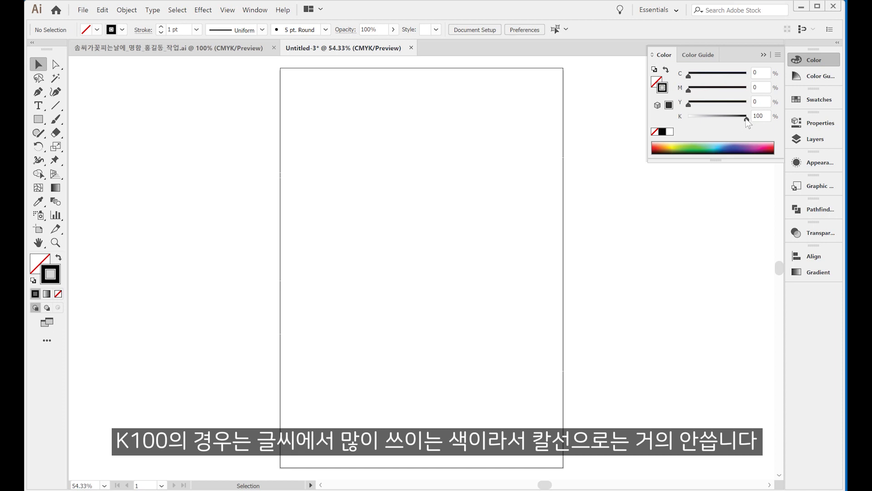
{"action": "left_click_drag", "start_coordinate": [746, 119], "coordinate": [689, 119]}
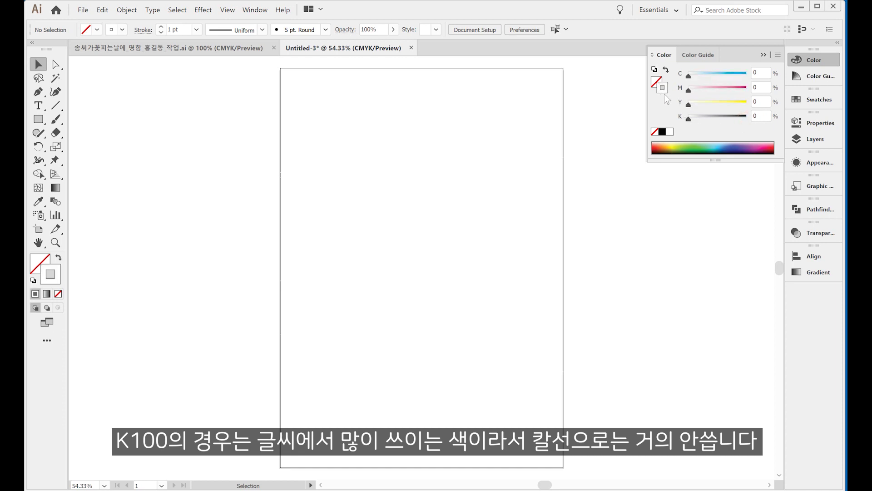
{"action": "left_click", "coordinate": [688, 93]}
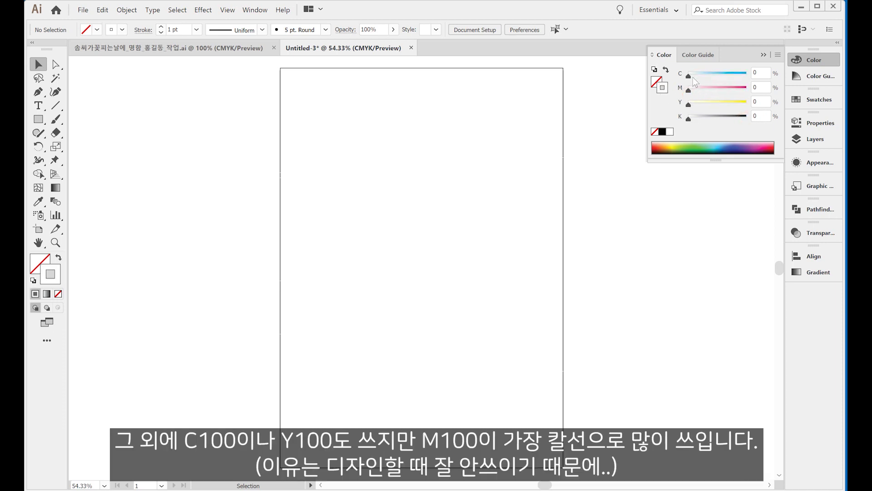
{"action": "mouse_move", "coordinate": [693, 78]}
{"action": "left_mouse_down"}
{"action": "mouse_move", "coordinate": [747, 75]}
{"action": "mouse_move", "coordinate": [745, 91]}
{"action": "mouse_move", "coordinate": [689, 75]}
{"action": "left_mouse_up"}
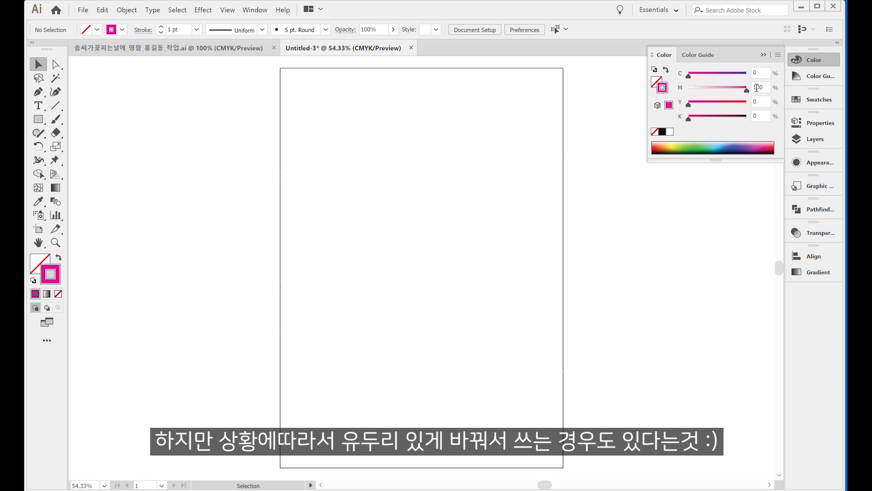
{"action": "left_click_drag", "start_coordinate": [746, 90], "coordinate": [688, 90]}
{"action": "left_click", "coordinate": [733, 107]}
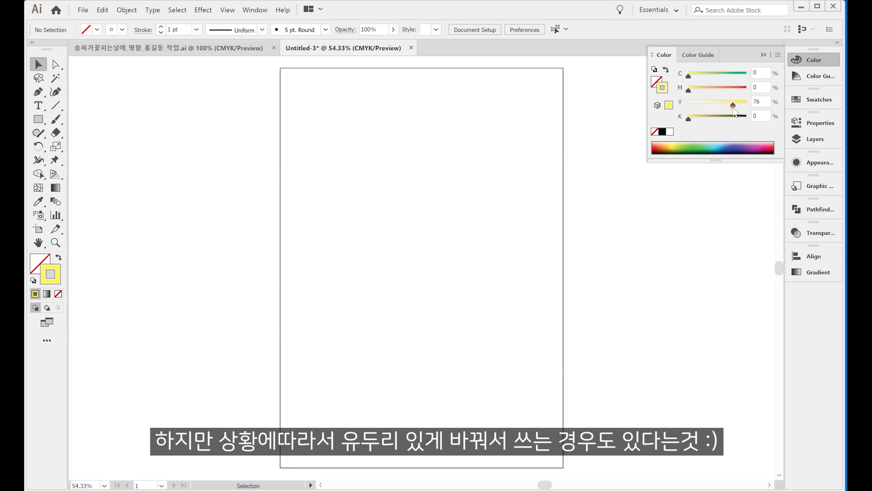
{"action": "key", "text": "ctrl+z"}
{"action": "key", "text": "ctrl+z"}
- Draw a 50 mm wide by 90 mm high rectangle on the artboard as the trim line
{"action": "key", "text": "m"}
{"action": "left_click", "coordinate": [342, 215]}
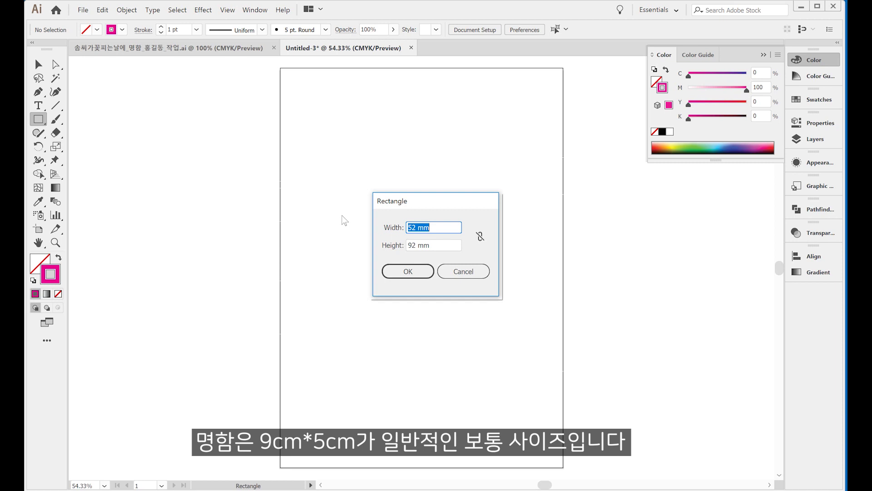
{"action": "type", "text": "50"}
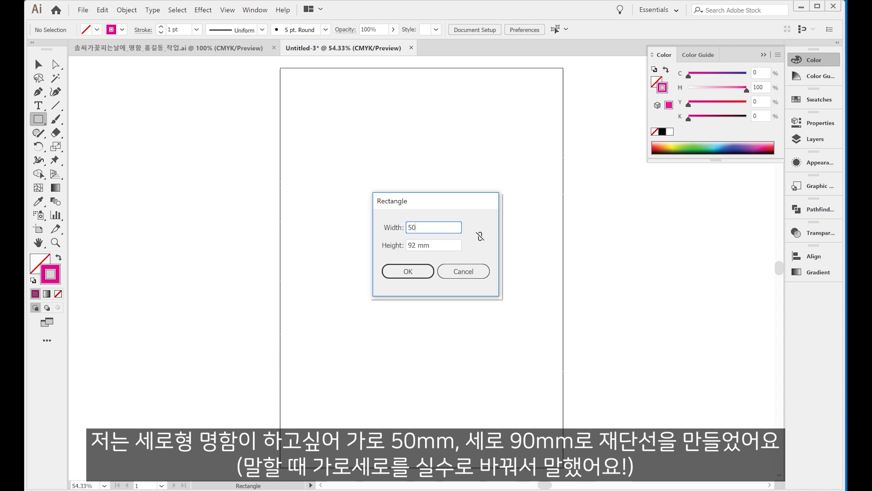
{"action": "key", "text": "Tab"}
{"action": "type", "text": "90"}
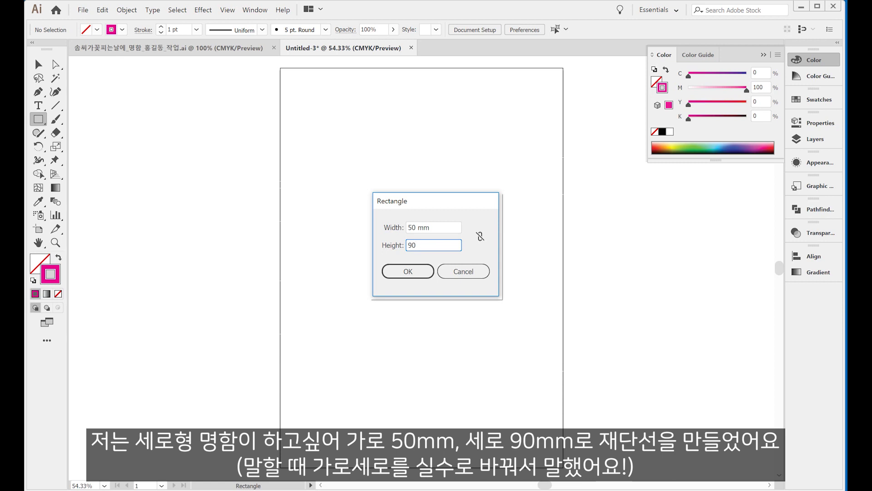
{"action": "key", "text": "Return"}
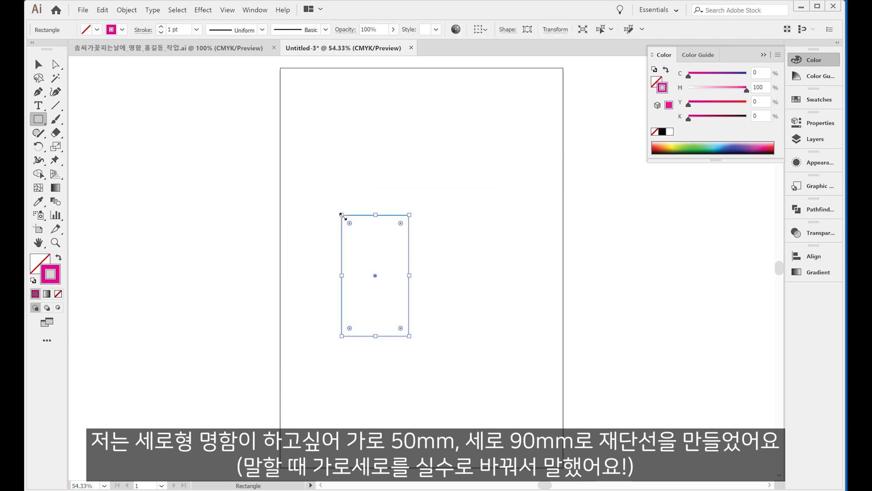
- Draw a second rectangle, 52 mm wide and 92 mm high, as the bleed outline of the card
{"action": "left_click", "coordinate": [342, 198]}
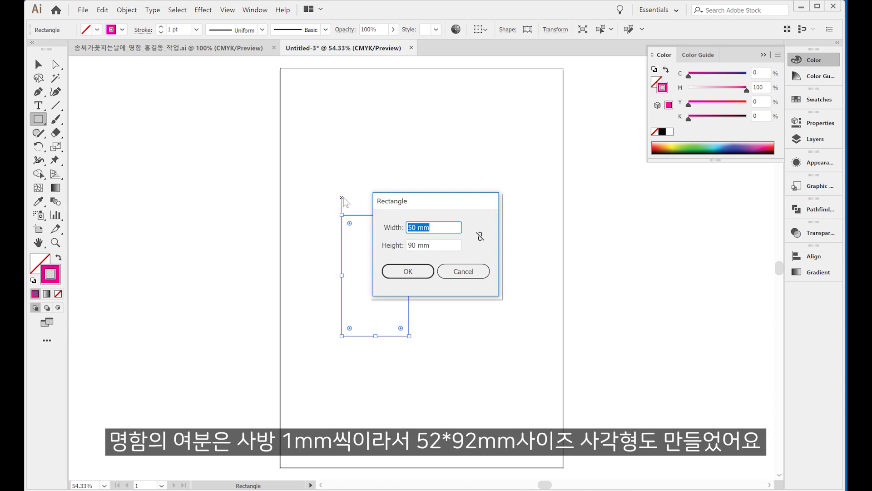
{"action": "type", "text": "+2"}
{"action": "key", "text": "BackSpace"}
{"action": "key", "text": "BackSpace"}
{"action": "type", "text": "5-52"}
{"action": "key", "text": "BackSpace"}
{"action": "key", "text": "BackSpace"}
{"action": "key", "text": "BackSpace"}
{"action": "type", "text": "0+2"}
{"action": "key", "text": "Tab"}
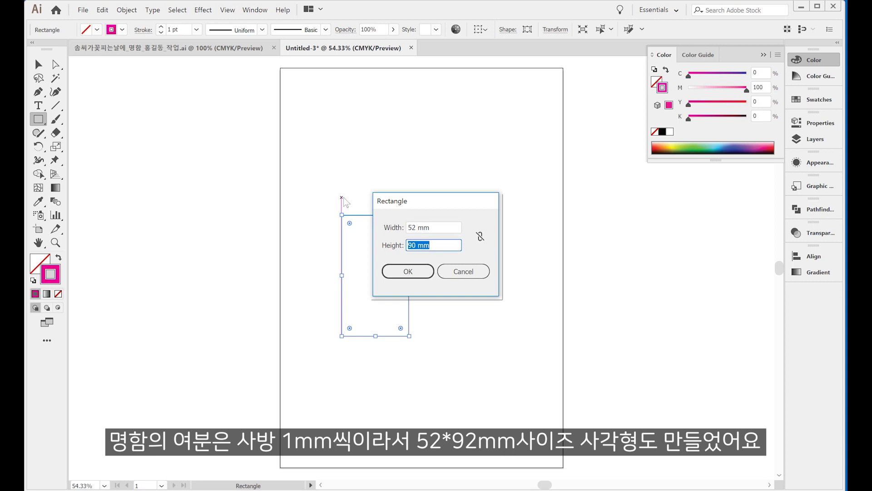
{"action": "type", "text": "92"}
{"action": "key", "text": "Return"}
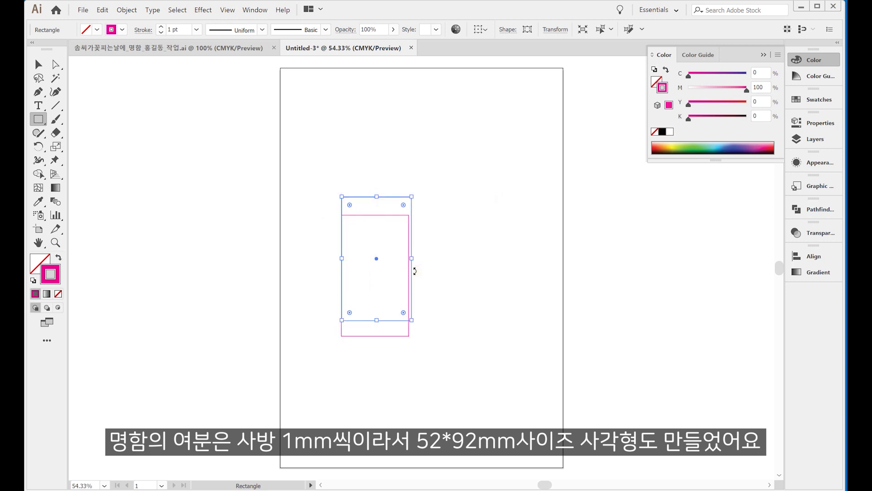
- Align the two rectangles on each other's horizontal and vertical centres
{"action": "left_click", "coordinate": [38, 64]}
{"action": "left_click", "coordinate": [489, 236]}
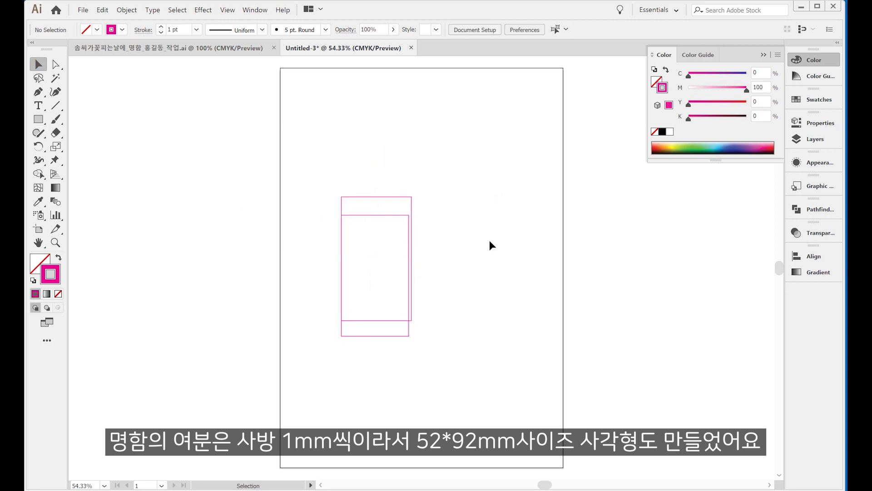
{"action": "left_click_drag", "start_coordinate": [363, 163], "coordinate": [444, 268]}
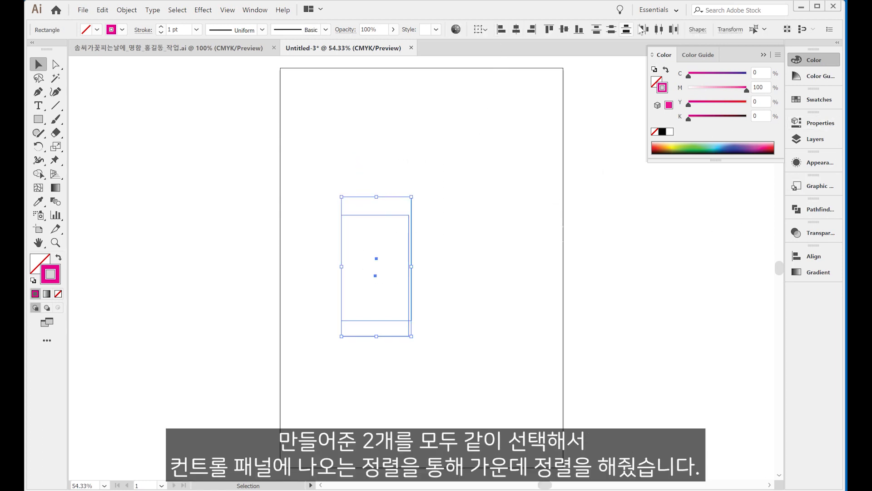
{"action": "left_click", "coordinate": [518, 31]}
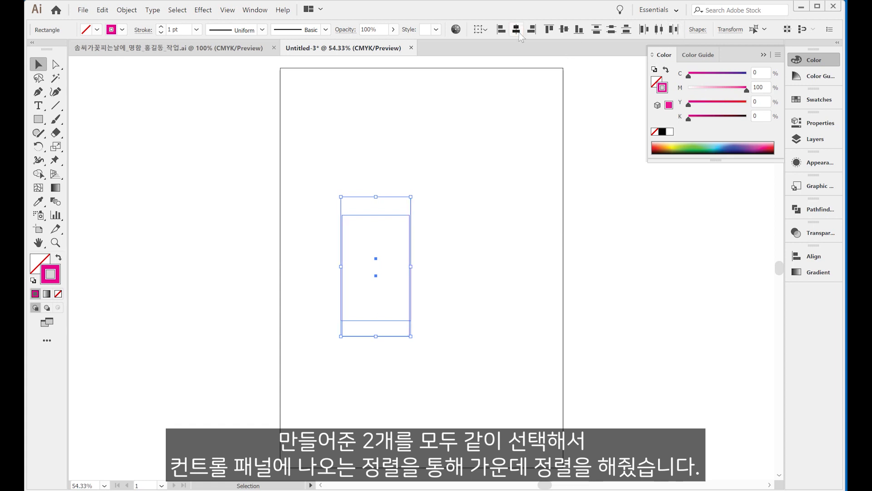
{"action": "left_click", "coordinate": [565, 30]}
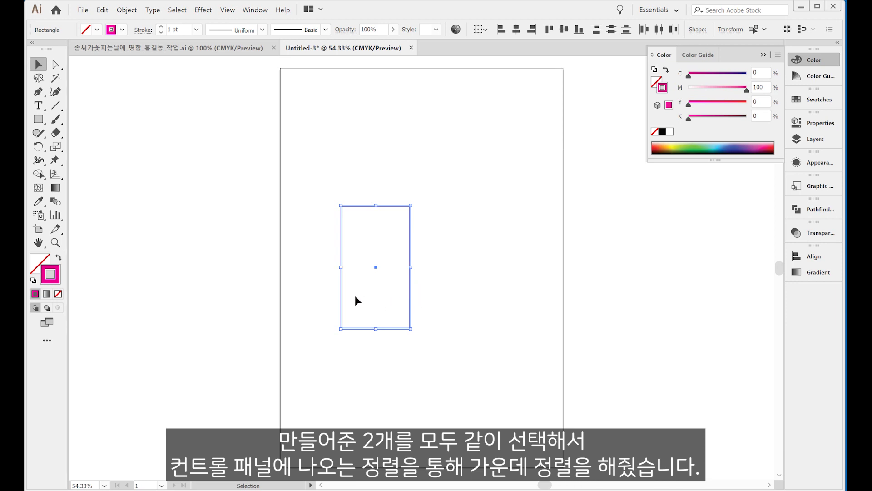
- Set the stroke weight of both rectangles to 0.25 pt and group them
{"action": "left_click", "coordinate": [196, 30]}
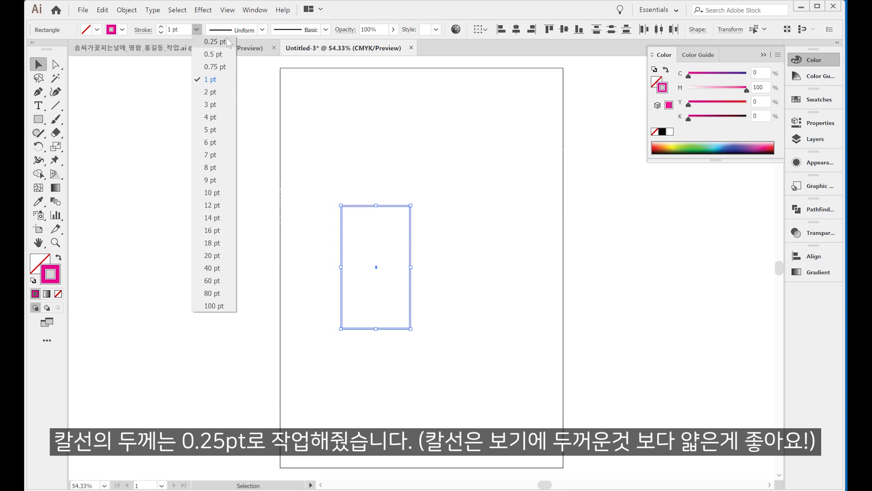
{"action": "left_click", "coordinate": [212, 43]}
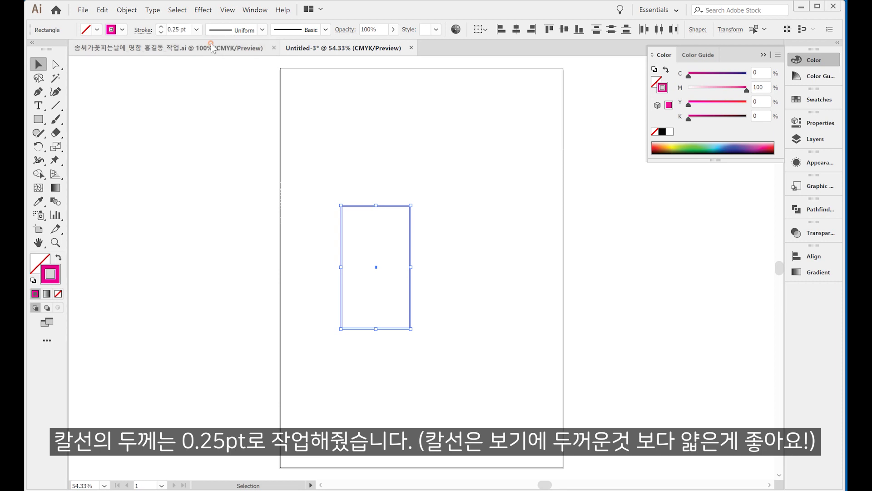
{"action": "right_click", "coordinate": [363, 153]}
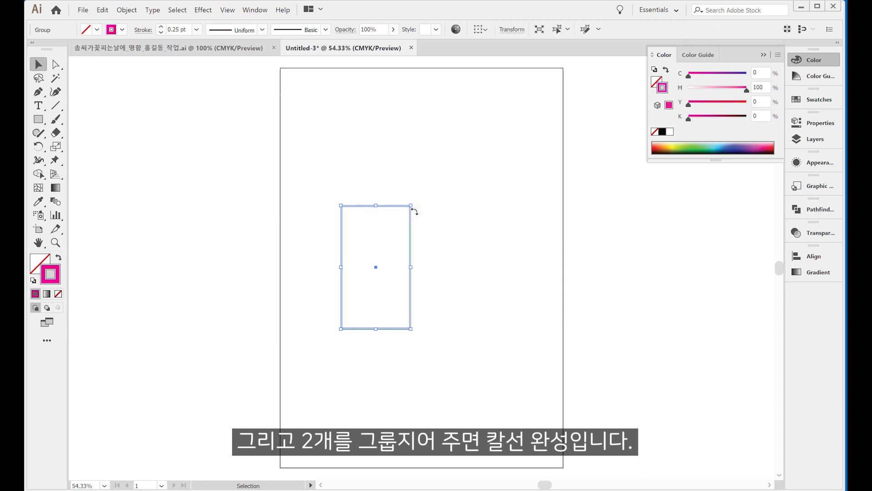
{"action": "left_click", "coordinate": [401, 159]}
- Duplicate the grouped cut lines horizontally beside the original for the back side of the card
{"action": "left_click", "coordinate": [380, 205]}
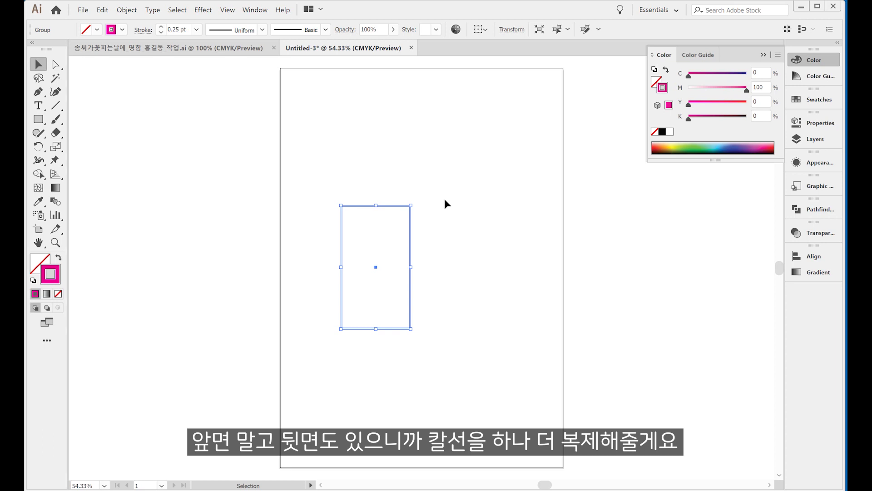
{"action": "left_click_drag", "start_coordinate": [390, 204], "coordinate": [483, 209]}
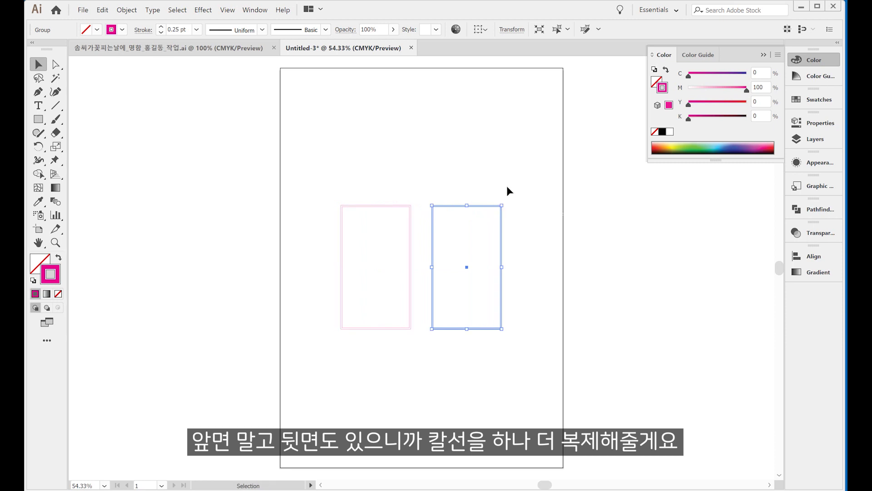
{"action": "left_click", "coordinate": [455, 164]}
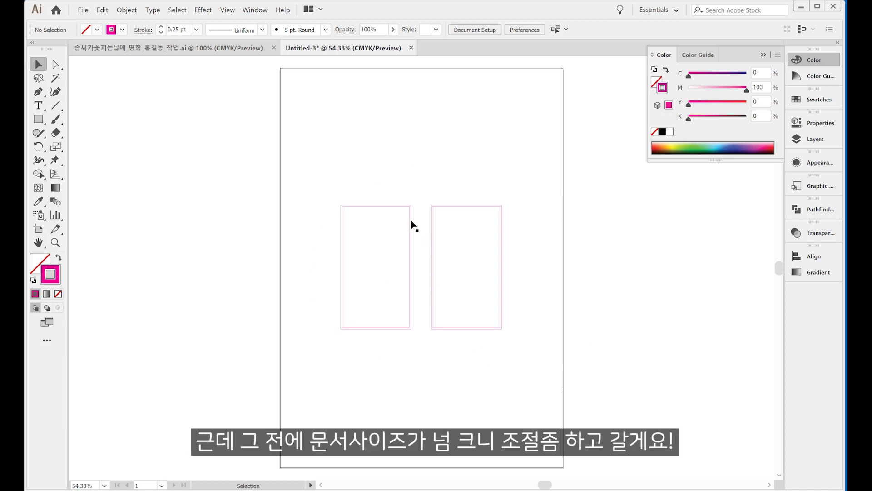
- Shrink the artboard around the two cut-line groups to about 150 × 125 mm
{"action": "left_click", "coordinate": [38, 229]}
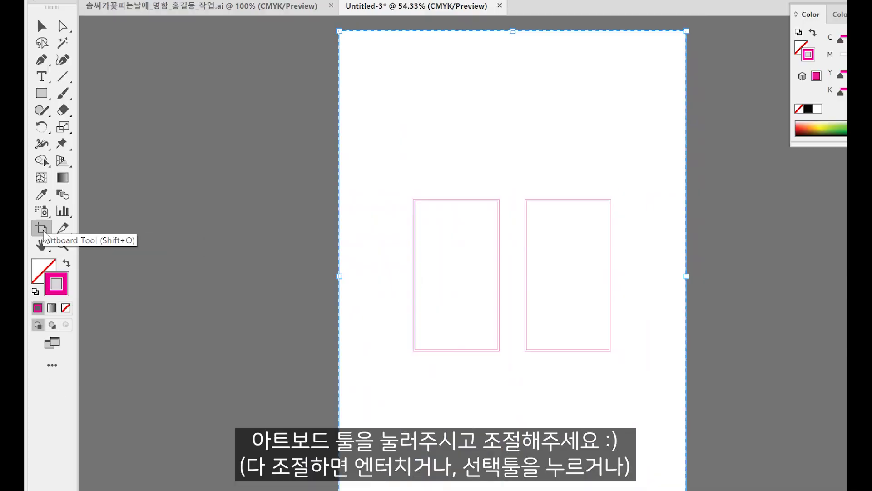
{"action": "left_click_drag", "start_coordinate": [339, 31], "coordinate": [390, 173]}
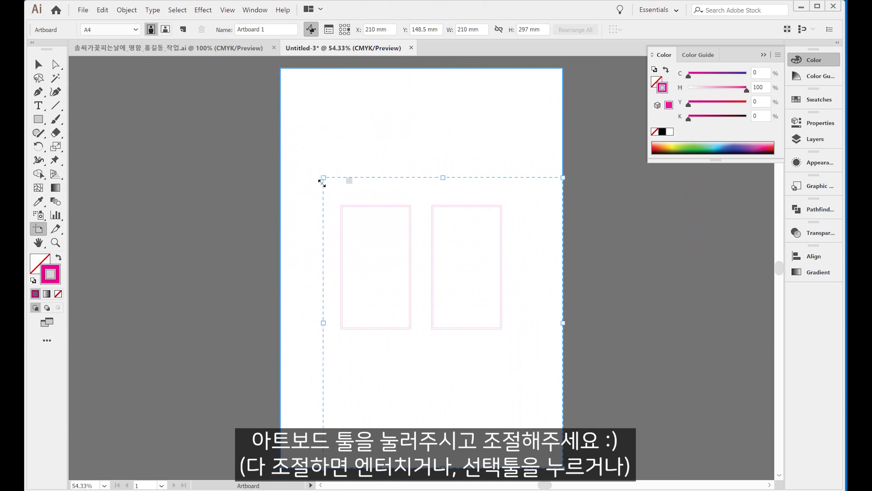
{"action": "left_click_drag", "start_coordinate": [322, 183], "coordinate": [322, 184]}
{"action": "left_click_drag", "start_coordinate": [563, 467], "coordinate": [522, 352]}
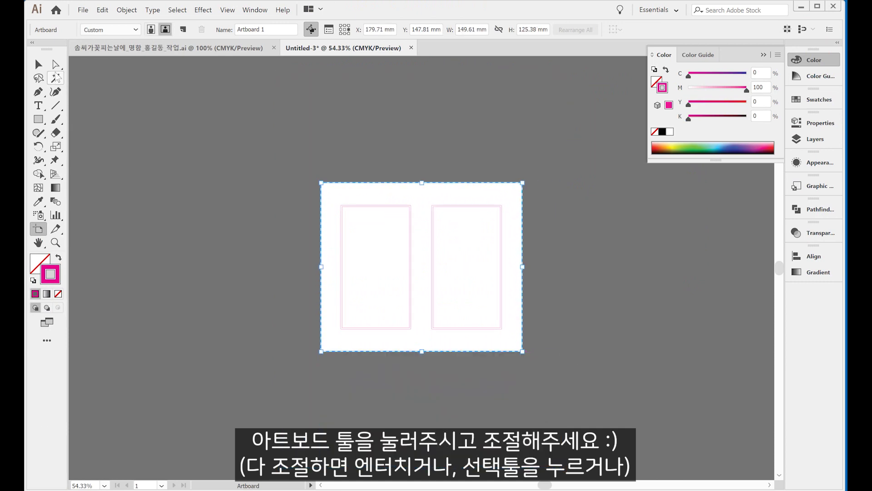
- Finish editing the artboard and fit it in the window
{"action": "left_click", "coordinate": [38, 64]}
{"action": "key", "text": "ctrl+0"}
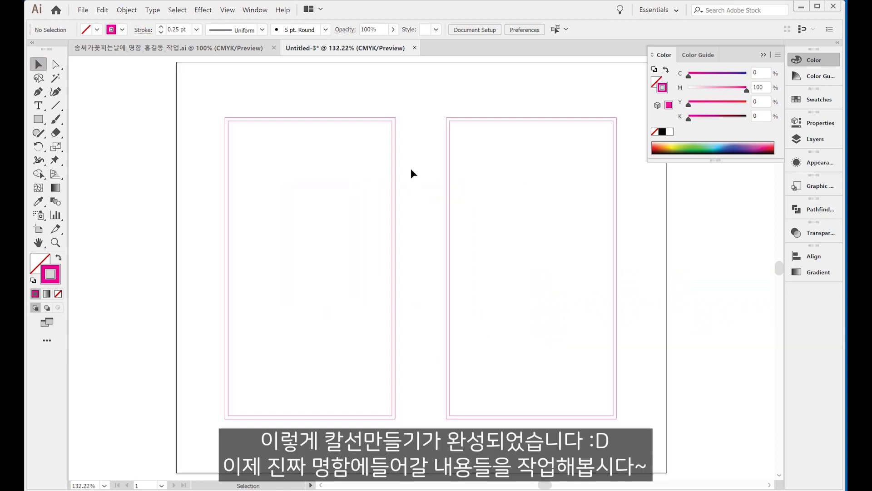
{"action": "left_click", "coordinate": [764, 54]}
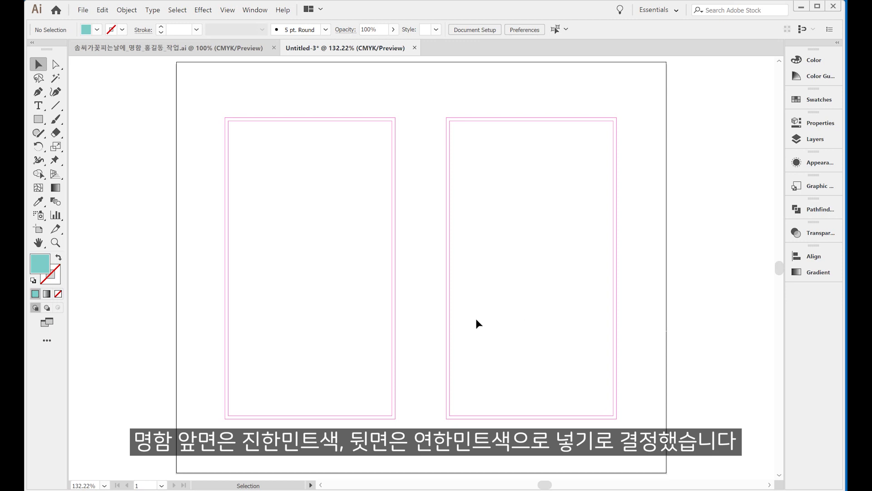
- Set the fill colour to mint with CMYK values 50, 0, 25 and 0
{"action": "double_click", "coordinate": [43, 269]}
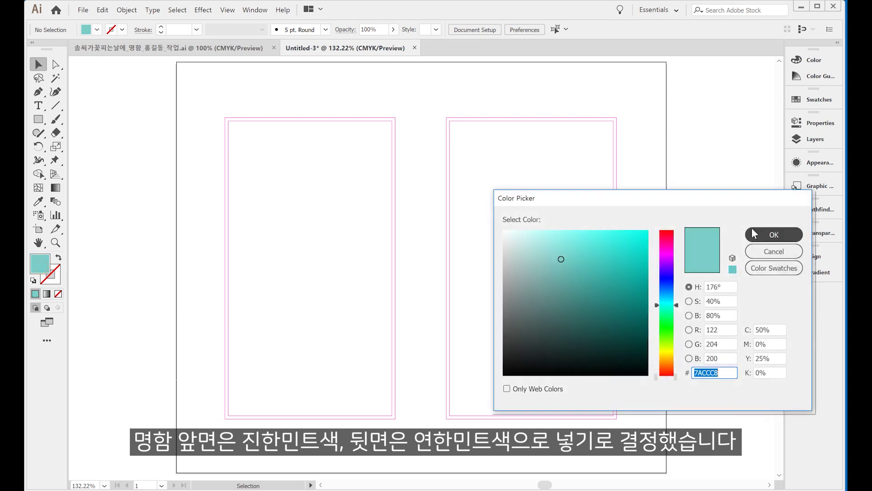
{"action": "left_click", "coordinate": [777, 330]}
{"action": "key", "text": "Tab"}
{"action": "key", "text": "Tab"}
{"action": "key", "text": "Tab"}
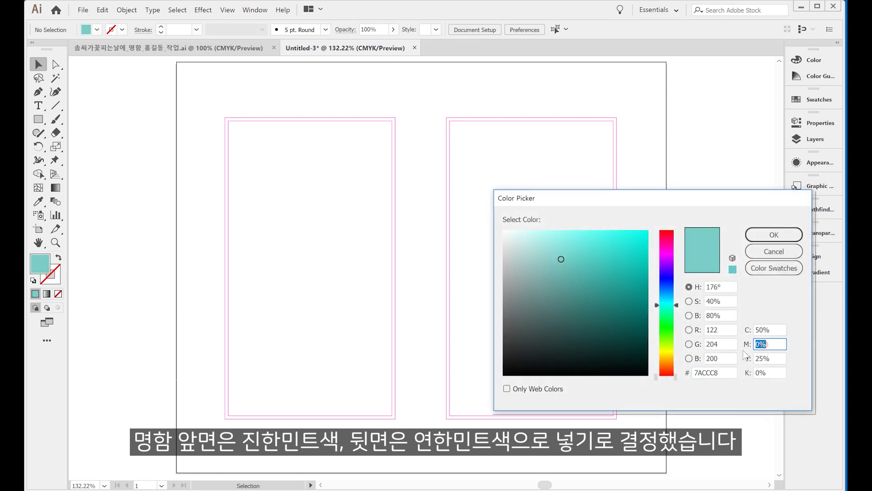
{"action": "left_click", "coordinate": [774, 234]}
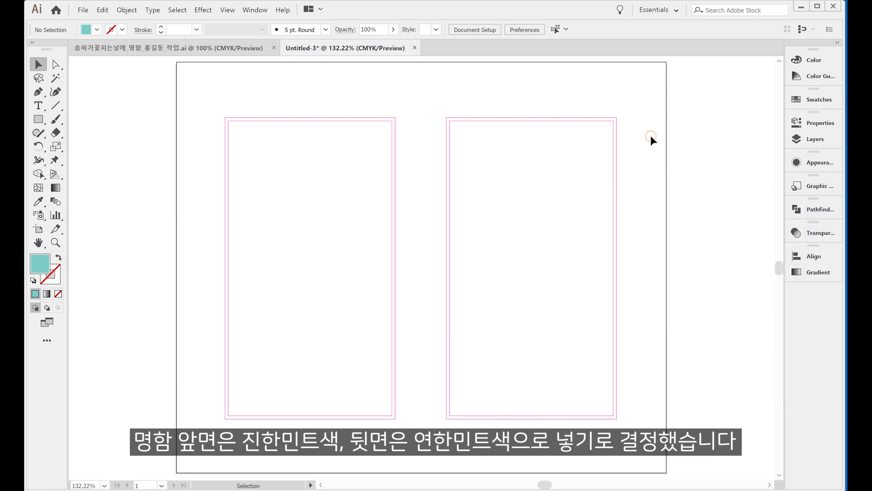
- Create a 52 × 92 mm mint rectangle as the background of the card's front side
{"action": "key", "text": "m"}
{"action": "left_click", "coordinate": [326, 209]}
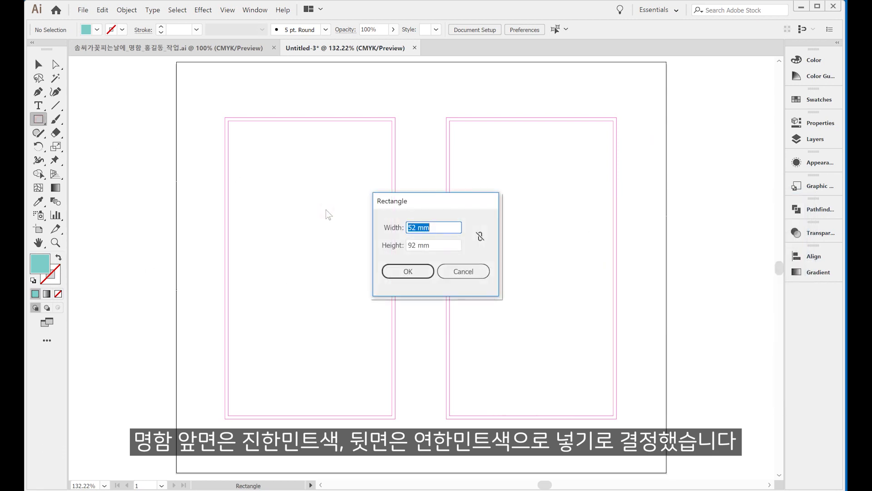
{"action": "left_click", "coordinate": [409, 271]}
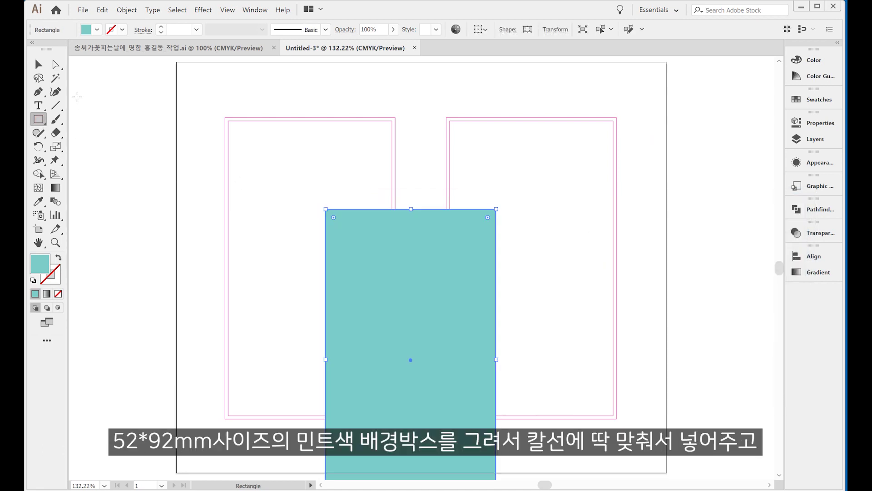
- Align the mint rectangle with the front side's outer cut line and send it behind the cut lines
{"action": "key", "text": "v"}
{"action": "left_click", "coordinate": [127, 168]}
{"action": "left_click_drag", "start_coordinate": [373, 262], "coordinate": [275, 171]}
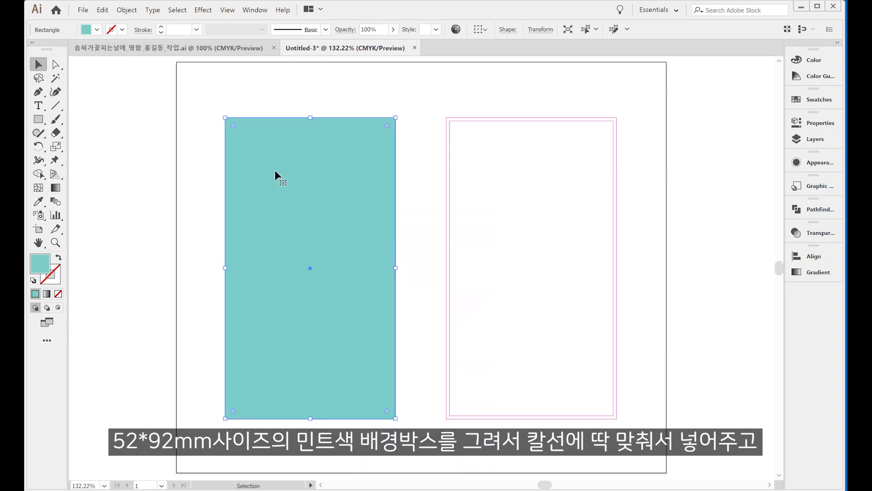
{"action": "key", "text": "ctrl+shift+bracketleft"}
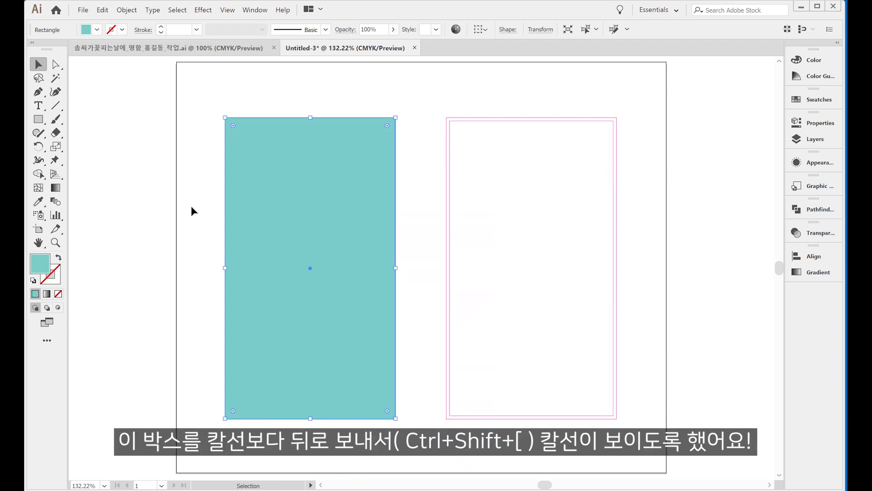
{"action": "left_click", "coordinate": [191, 208]}
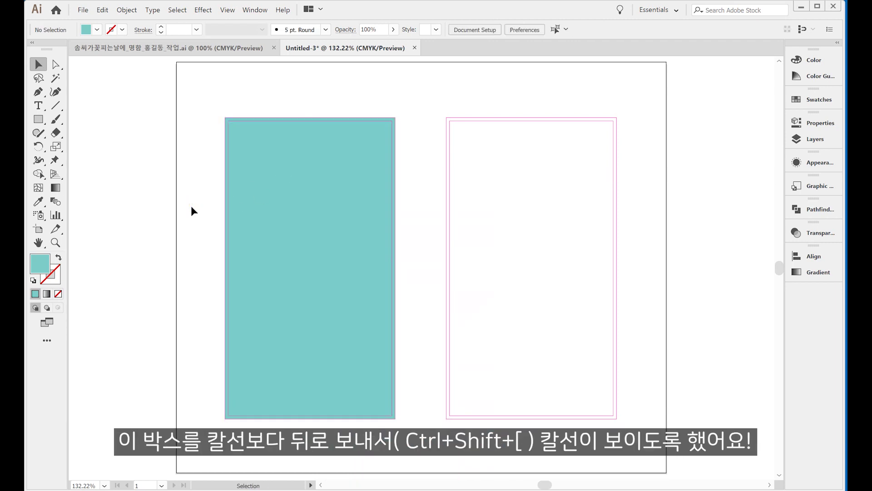
- Duplicate the mint background rectangle onto the cut lines of the card's back side
{"action": "left_click", "coordinate": [319, 256]}
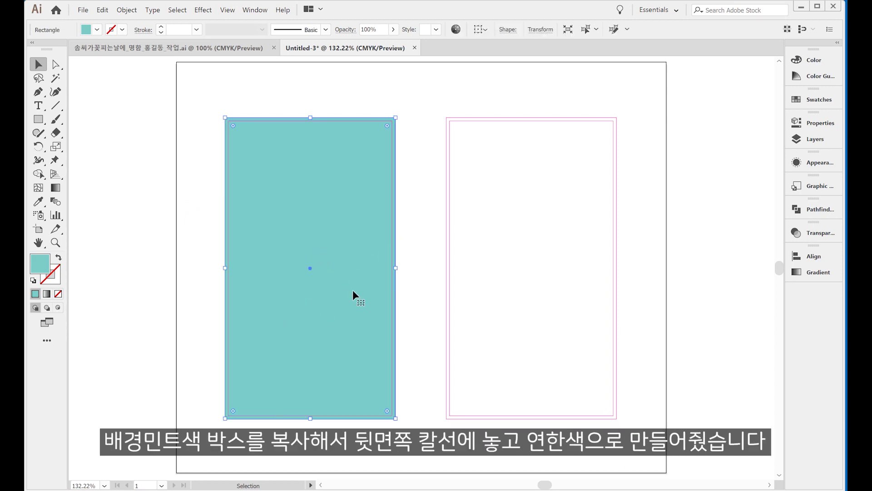
{"action": "left_click_drag", "start_coordinate": [316, 229], "coordinate": [541, 224]}
{"action": "key", "text": "ctrl+shift+a"}
- Lighten the back side's background by setting its fill to cyan 25% and yellow 12%
{"action": "left_click", "coordinate": [548, 229]}
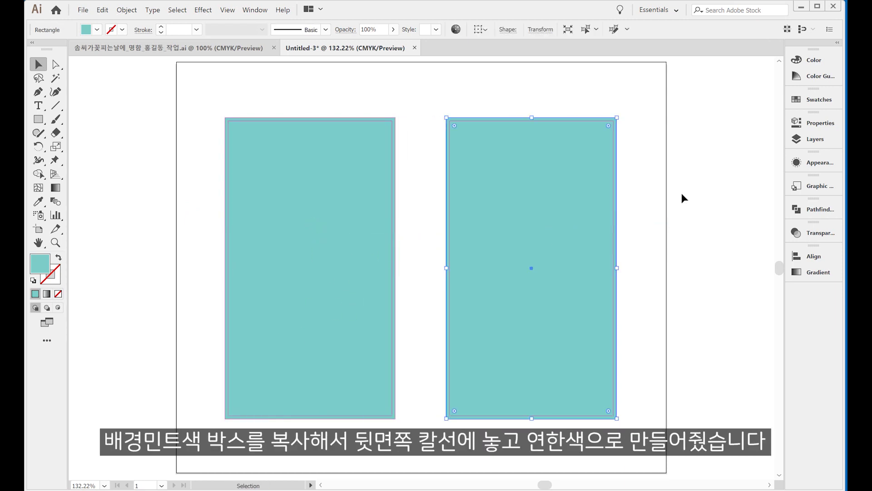
{"action": "left_click", "coordinate": [814, 60]}
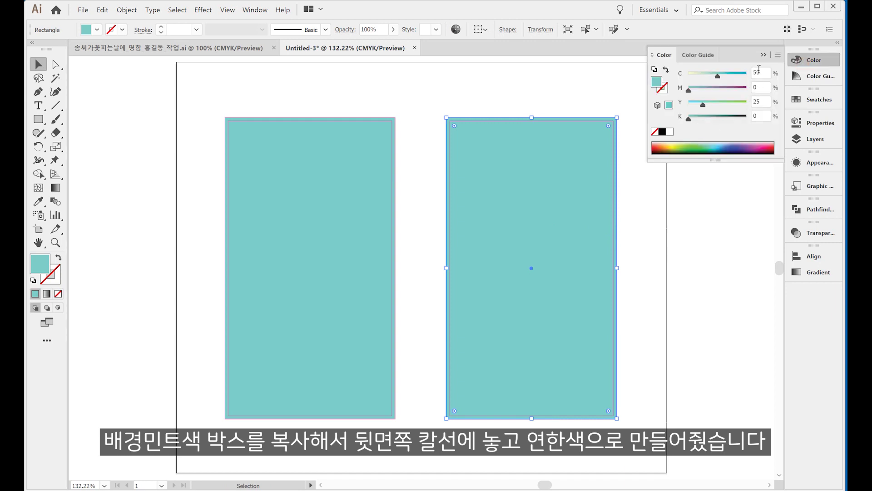
{"action": "double_click", "coordinate": [757, 73]}
{"action": "type", "text": "25"}
{"action": "key", "text": "Tab"}
{"action": "key", "text": "Tab"}
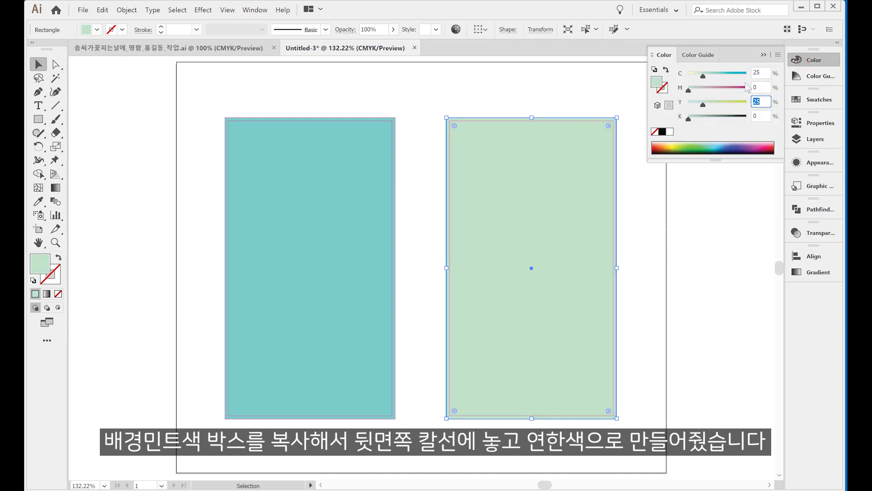
{"action": "type", "text": "12"}
{"action": "key", "text": "Return"}
{"action": "left_click", "coordinate": [648, 293]}
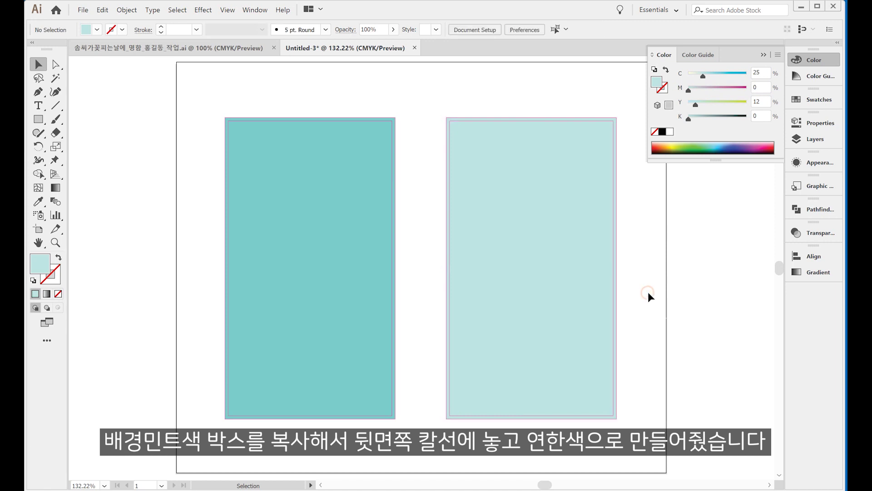
{"action": "left_click", "coordinate": [764, 55]}
{"action": "left_click", "coordinate": [724, 166]}
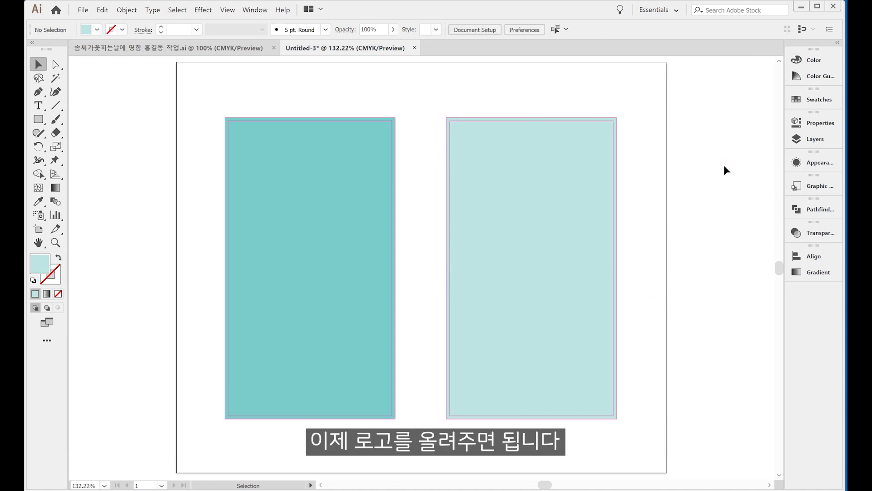
- Paste the copied calligraphy logo and place it centred in the upper part of the front side
{"action": "key", "text": "ctrl+v"}
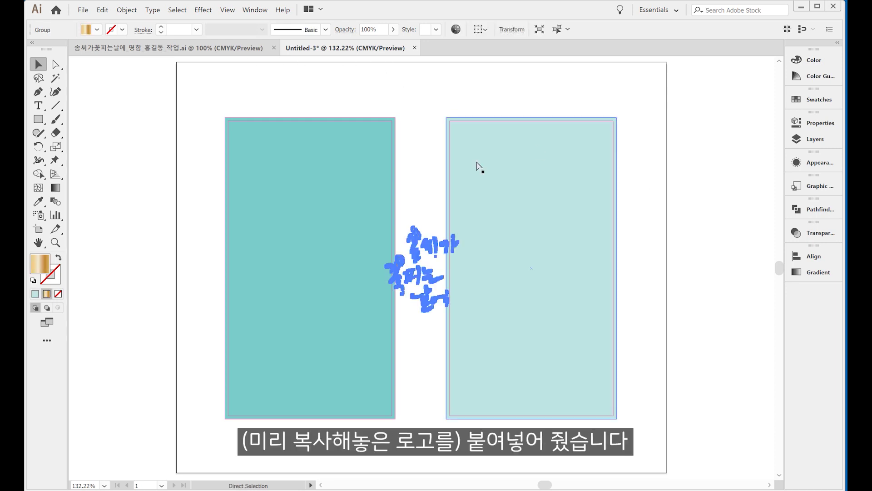
{"action": "left_click_drag", "start_coordinate": [389, 252], "coordinate": [315, 177]}
{"action": "left_click", "coordinate": [440, 187]}
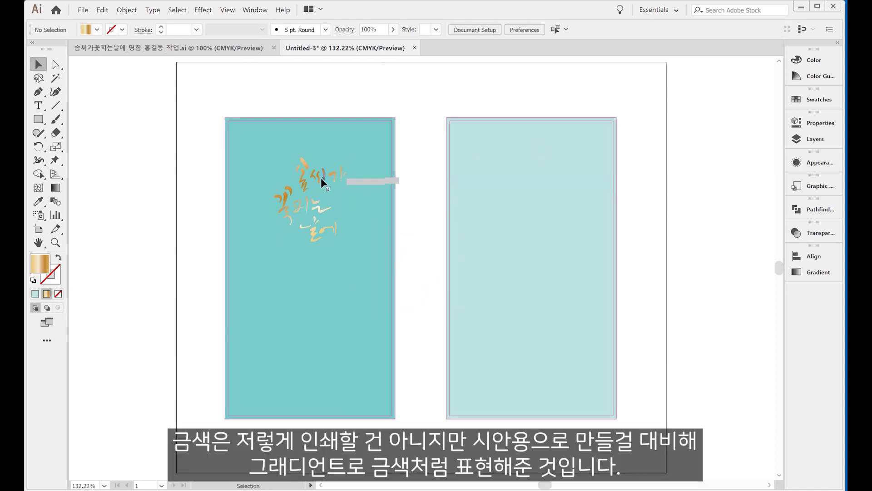
- Change the calligraphy logo's fill to the black swatch
{"action": "left_click", "coordinate": [321, 178]}
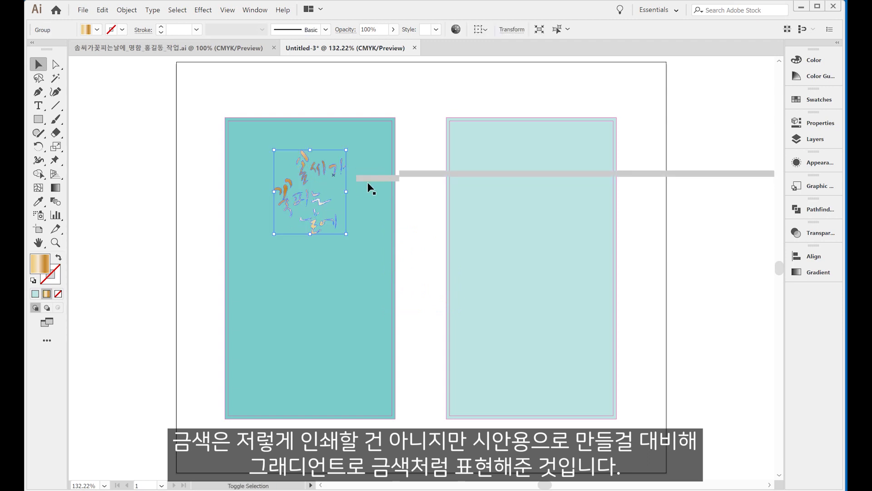
{"action": "left_click", "coordinate": [815, 99]}
{"action": "left_click", "coordinate": [678, 130]}
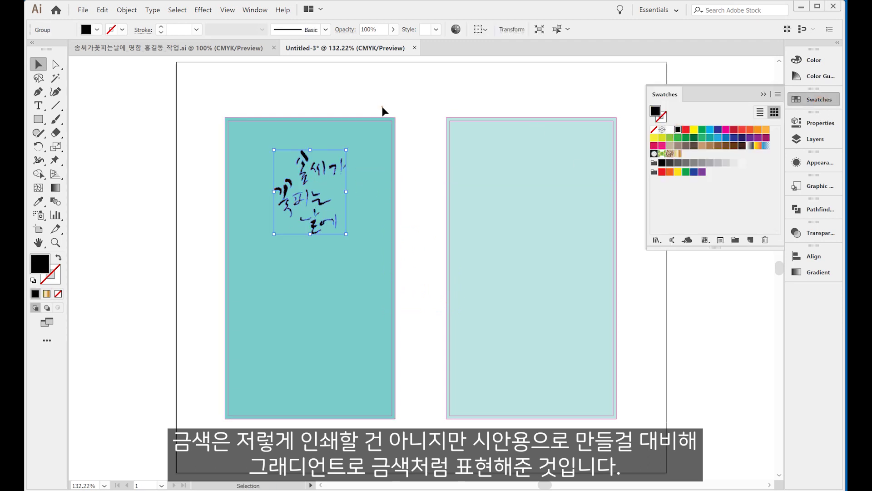
{"action": "left_click", "coordinate": [382, 107]}
- Load the Metals gradient swatch library and fill the calligraphy logo with its first gold gradient
{"action": "left_click", "coordinate": [318, 175]}
{"action": "left_click", "coordinate": [778, 94]}
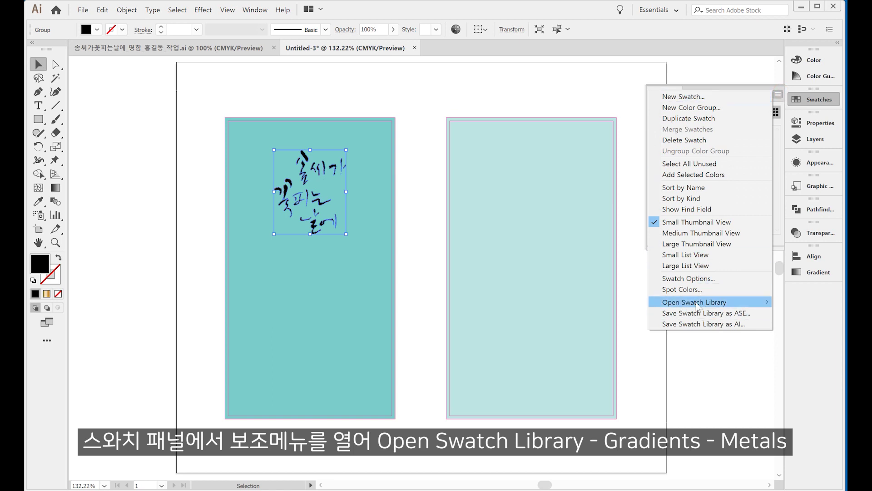
{"action": "mouse_move", "coordinate": [698, 304]}
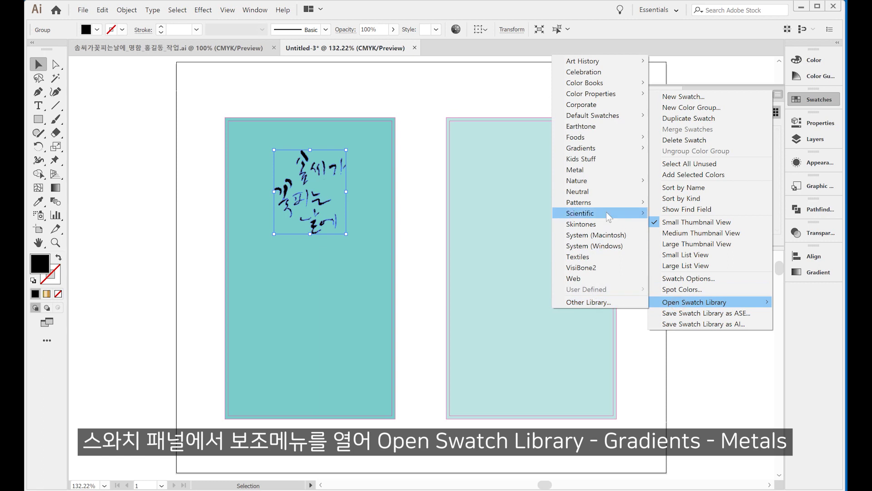
{"action": "mouse_move", "coordinate": [609, 155]}
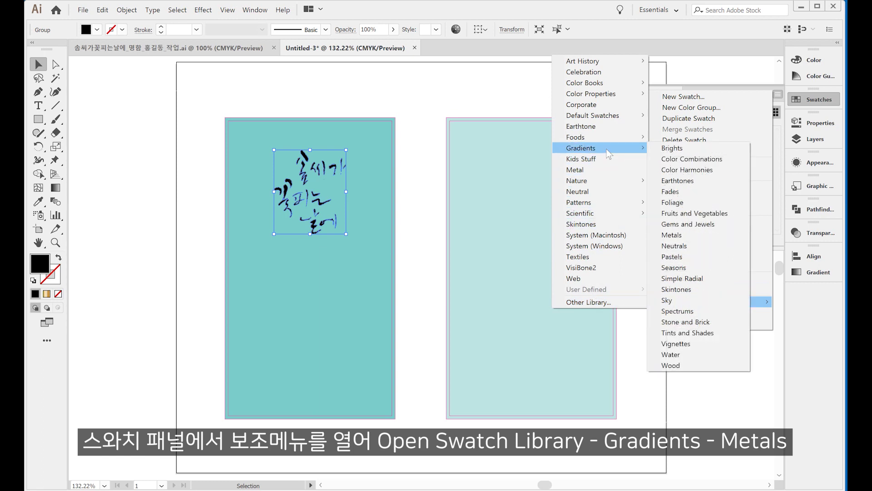
{"action": "left_click", "coordinate": [673, 235]}
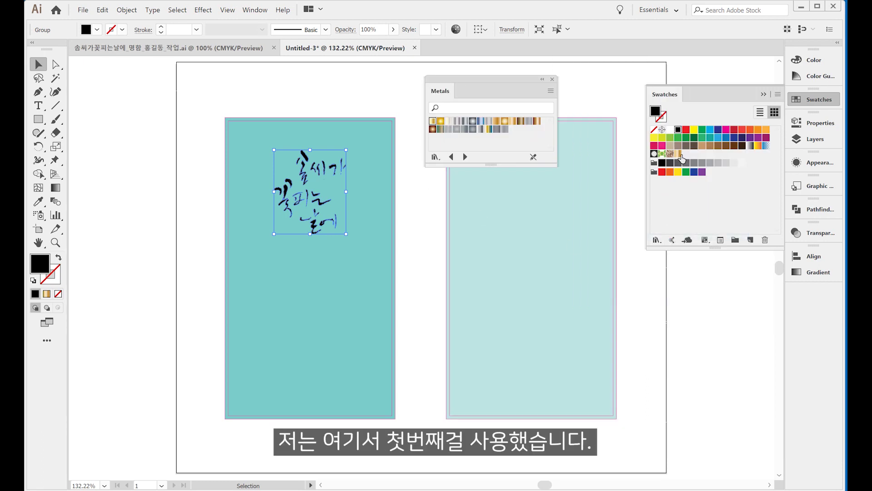
{"action": "left_click", "coordinate": [433, 121]}
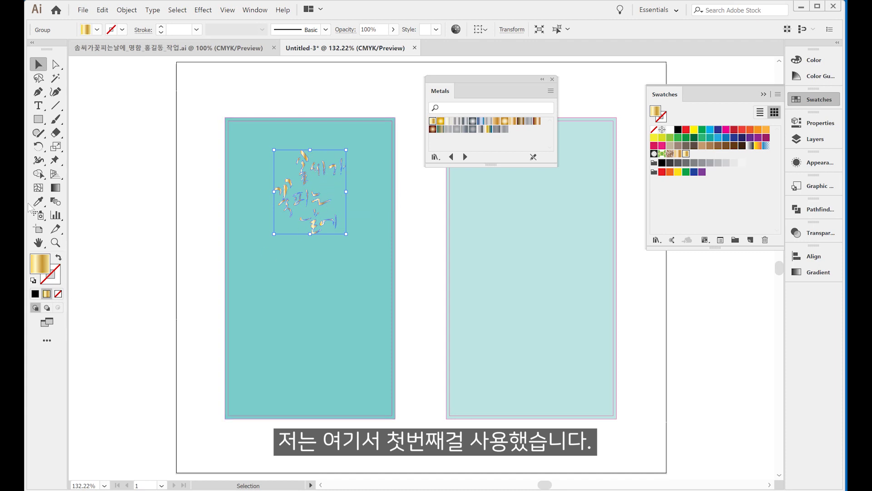
- Reapply the gold gradient diagonally across the whole logo, from its lower right to its upper left, with the Gradient tool
{"action": "left_click", "coordinate": [56, 187]}
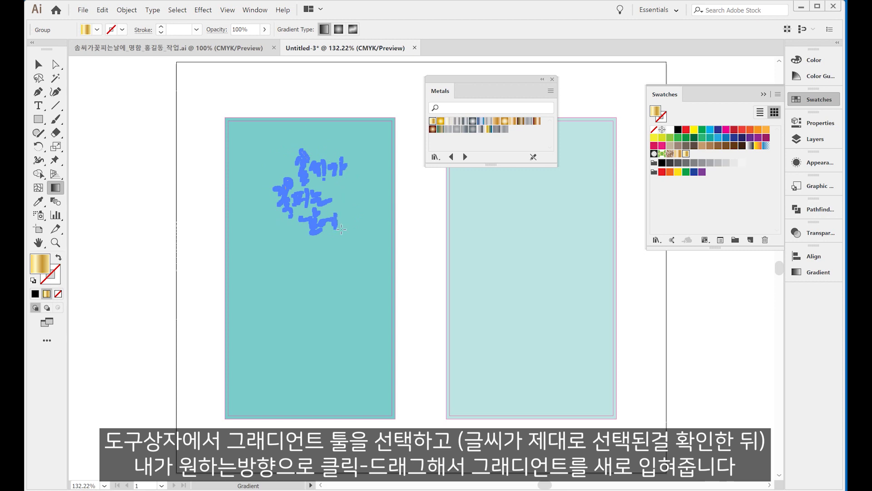
{"action": "left_click_drag", "start_coordinate": [336, 213], "coordinate": [297, 168]}
{"action": "key", "text": "ctrl+shift+a"}
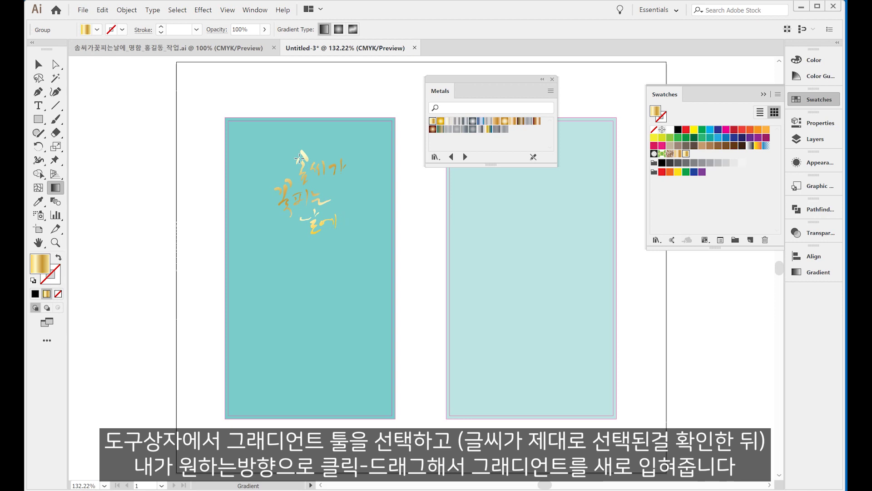
{"action": "left_click", "coordinate": [299, 157]}
{"action": "key", "text": "v"}
{"action": "left_click", "coordinate": [155, 143]}
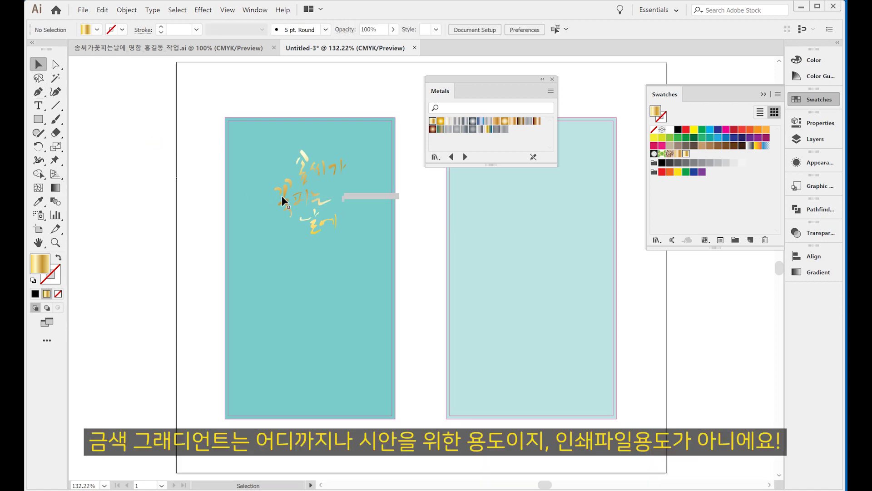
{"action": "left_click", "coordinate": [283, 200]}
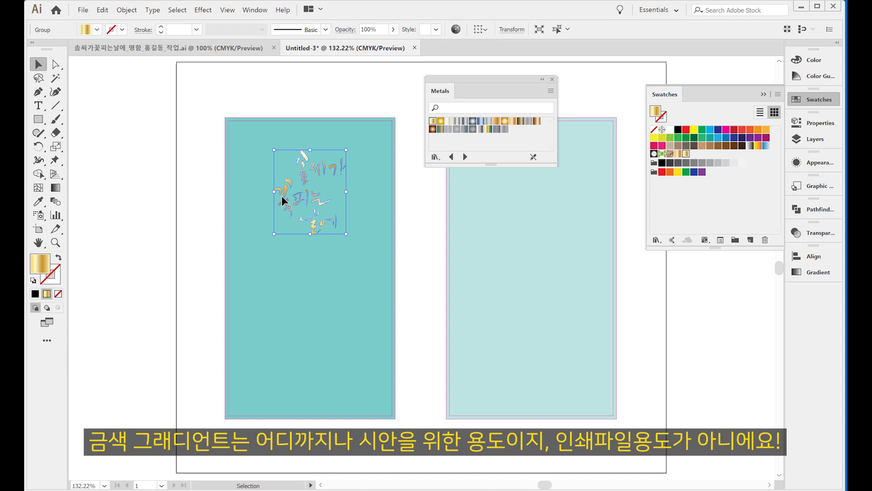
{"action": "left_click", "coordinate": [329, 150]}
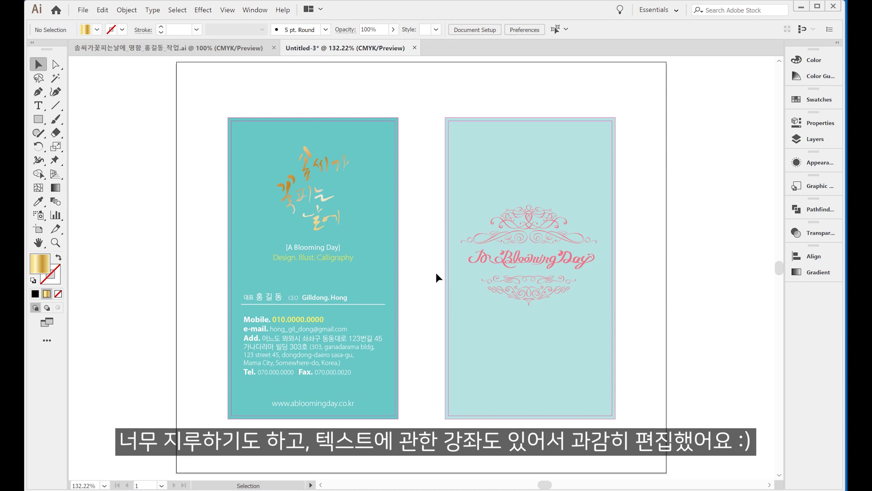
- Select the Korean name in the front side's contact text and check which font it uses
{"action": "left_click", "coordinate": [55, 243]}
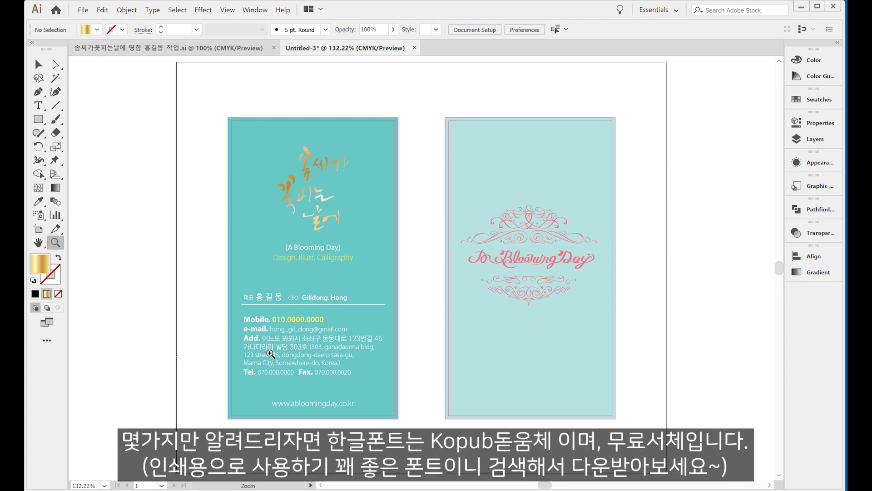
{"action": "left_click", "coordinate": [271, 353]}
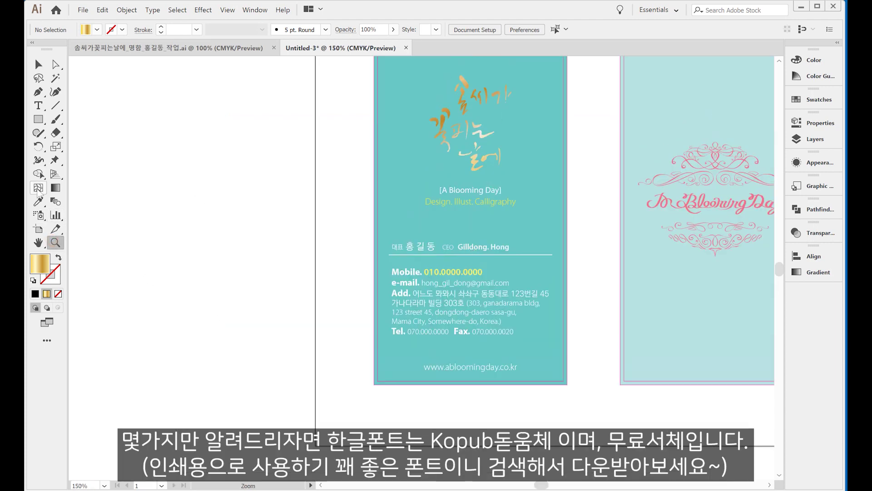
{"action": "left_click", "coordinate": [38, 105]}
{"action": "double_click", "coordinate": [411, 245]}
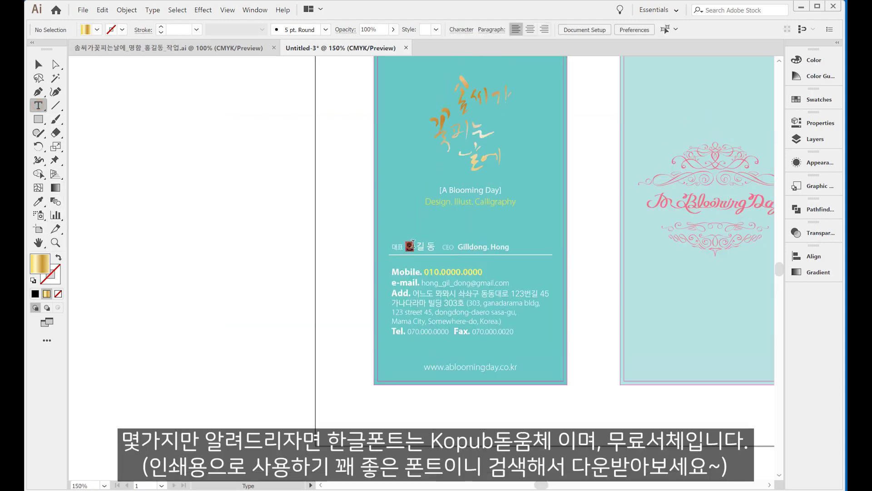
{"action": "left_click_drag", "start_coordinate": [413, 244], "coordinate": [435, 246]}
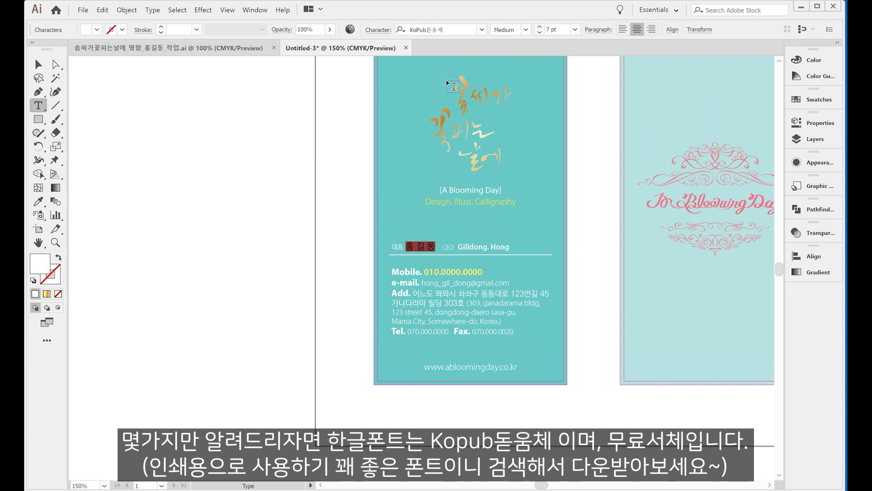
{"action": "left_click", "coordinate": [420, 30]}
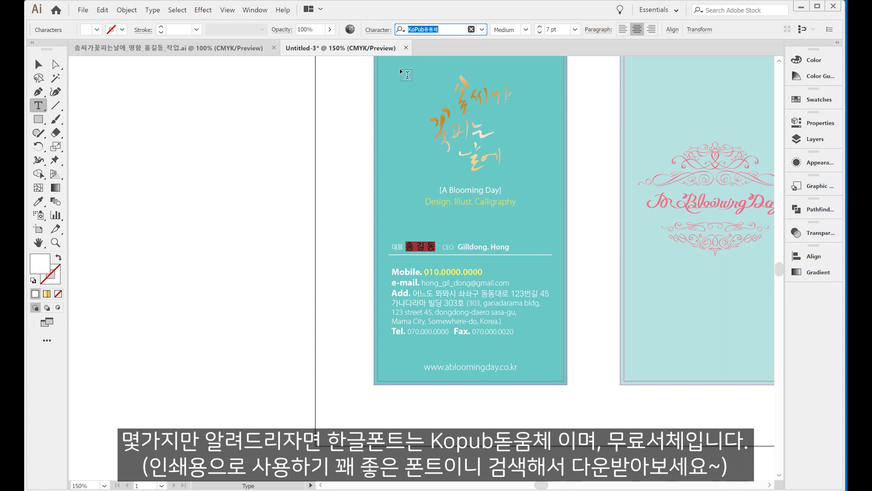
- Check the font sizes used for the Korean name, Korean address, mobile number and English address in the contact text
{"action": "left_click", "coordinate": [486, 236]}
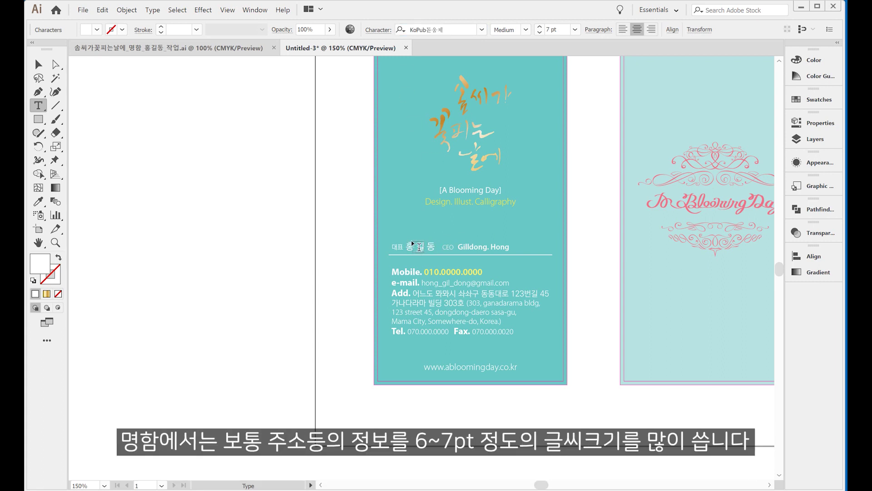
{"action": "key", "text": "Escape"}
{"action": "left_click_drag", "start_coordinate": [405, 247], "coordinate": [435, 247]}
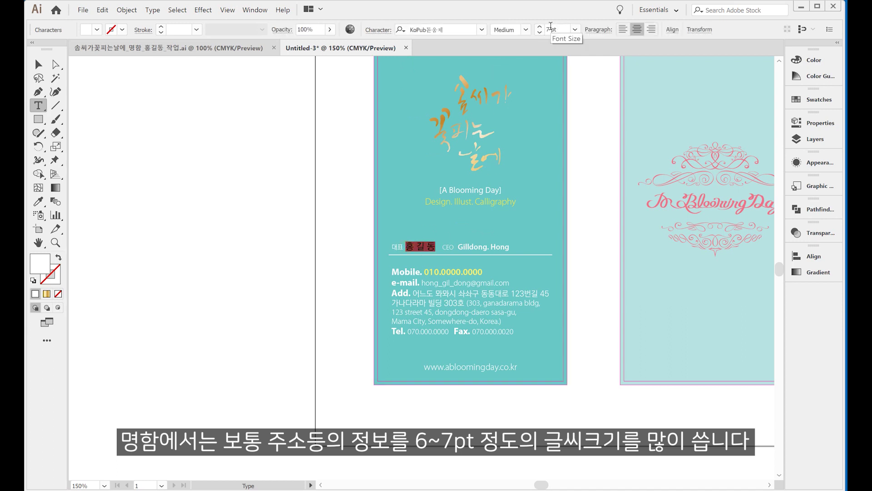
{"action": "left_click_drag", "start_coordinate": [418, 293], "coordinate": [459, 303]}
{"action": "left_click", "coordinate": [459, 304]}
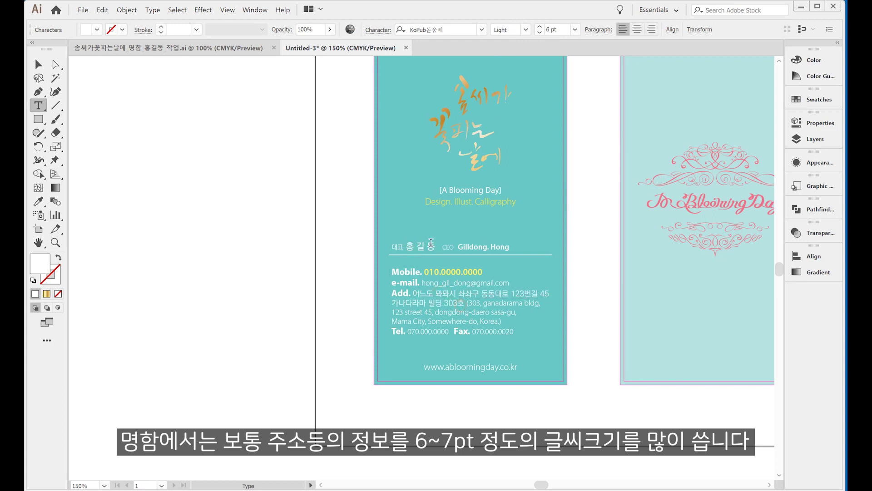
{"action": "key", "text": "Escape"}
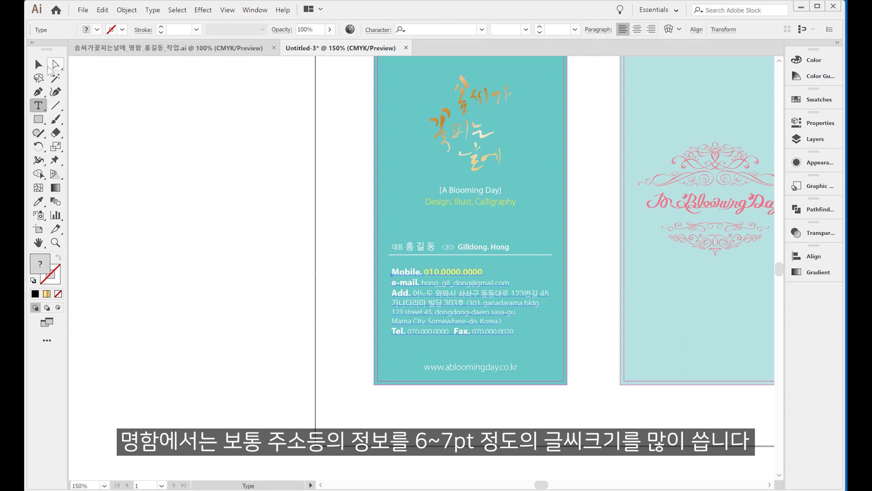
{"action": "left_click_drag", "start_coordinate": [399, 272], "coordinate": [439, 271]}
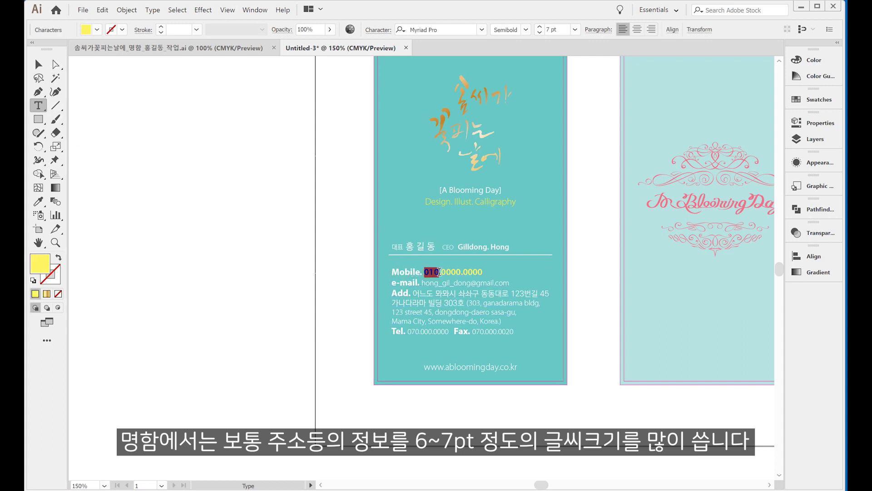
{"action": "left_click_drag", "start_coordinate": [428, 321], "coordinate": [442, 322]}
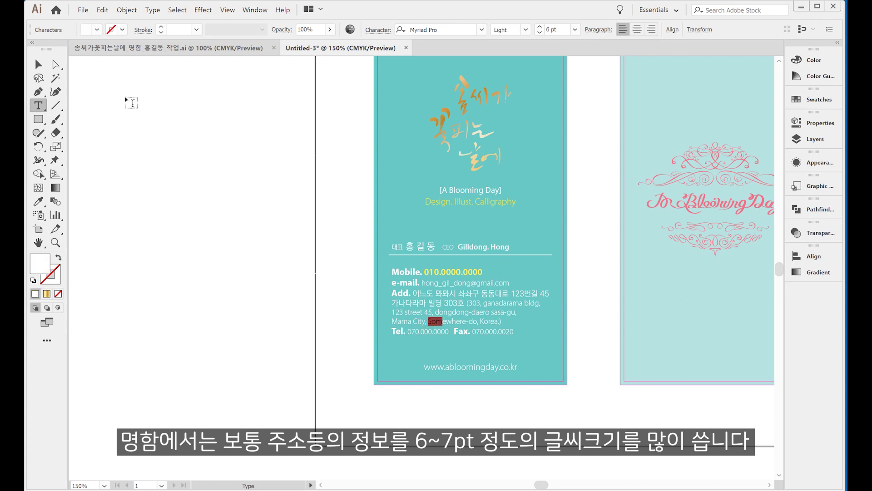
{"action": "left_click", "coordinate": [39, 65]}
{"action": "left_click", "coordinate": [191, 148]}
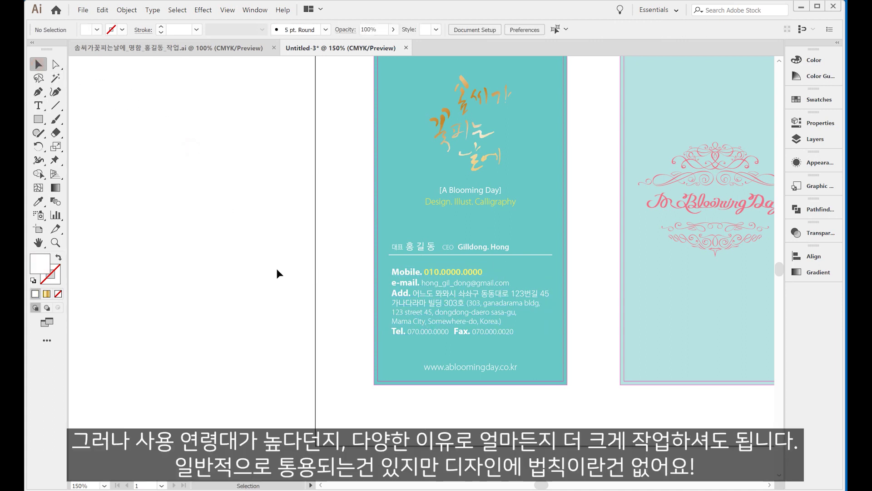
- Set the stroke weight of the white divider line beneath the name row on the front side to 0.5 pt
{"action": "scroll", "coordinate": [276, 268], "scroll_direction": "right", "scroll_amount": 4}
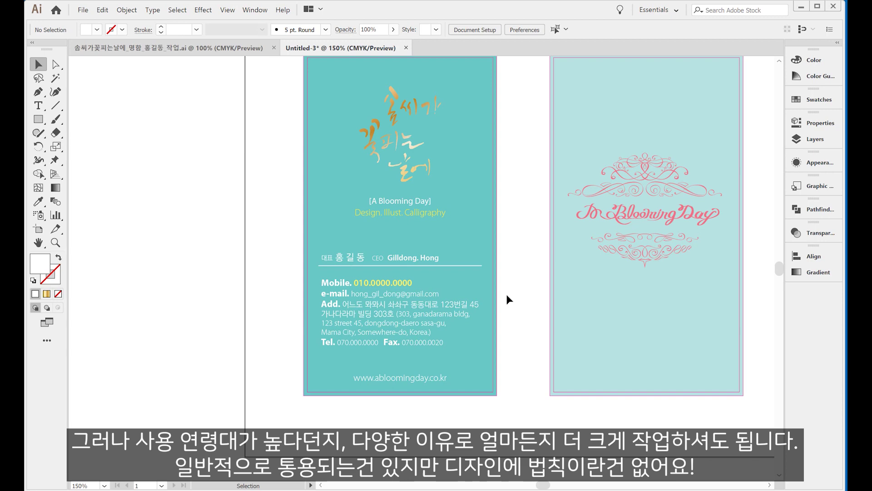
{"action": "left_click", "coordinate": [421, 266]}
{"action": "left_click", "coordinate": [512, 266]}
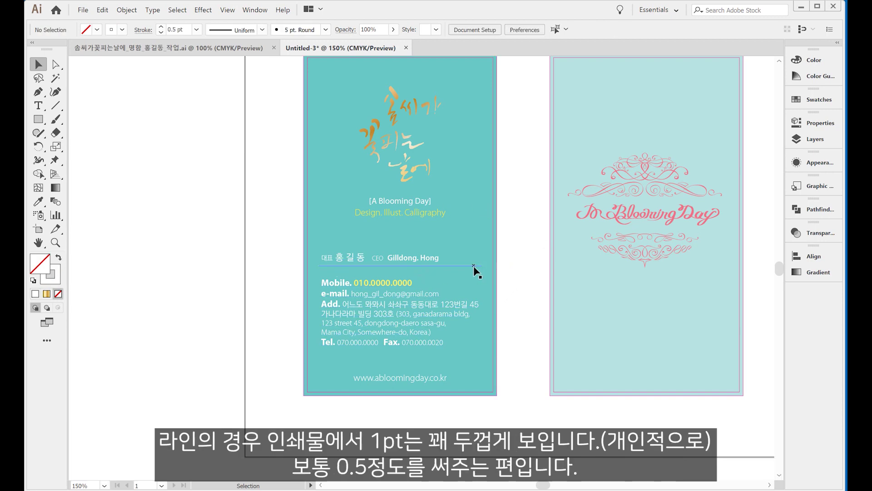
{"action": "left_click", "coordinate": [473, 266]}
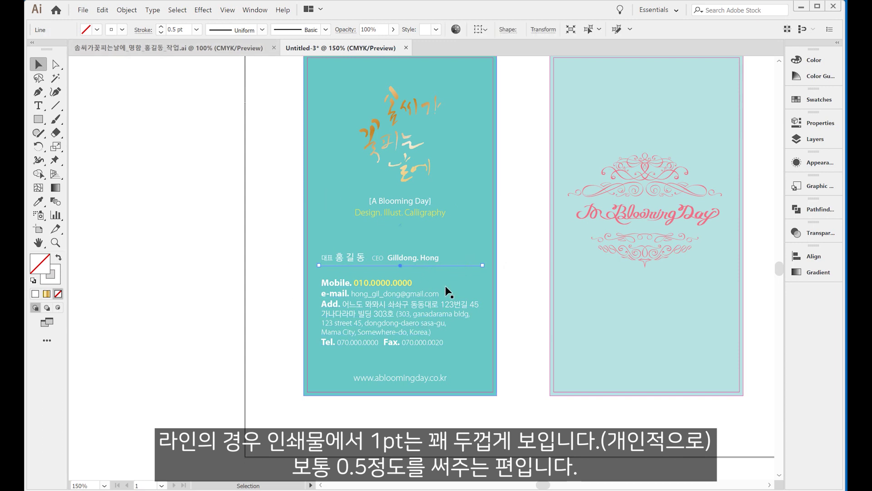
{"action": "left_click", "coordinate": [196, 30]}
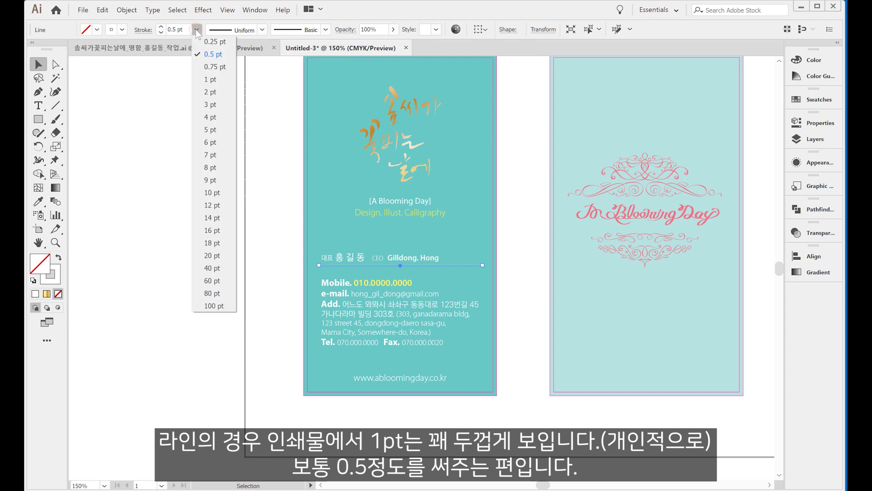
{"action": "left_click", "coordinate": [208, 54]}
{"action": "left_click", "coordinate": [182, 145]}
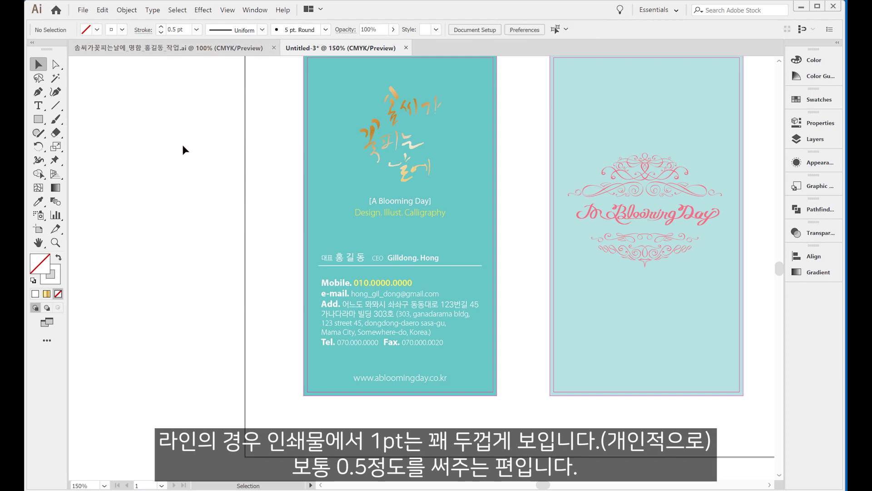
- Save the document to the desktop in Illustrator CC format, naming it "솜씨가꽃피는날에_명함_", the cardholder's name, and "_작업1"
{"action": "scroll", "coordinate": [467, 334], "scroll_direction": "up", "scroll_amount": 2}
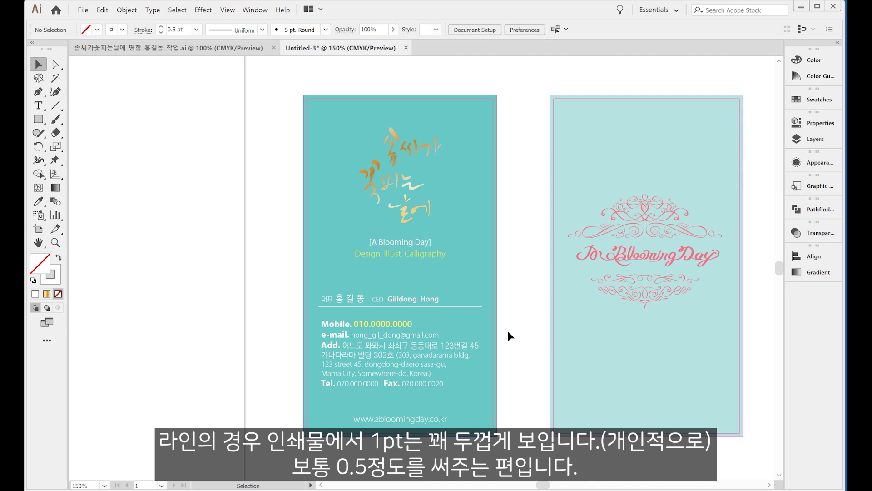
{"action": "key", "text": "ctrl+minus"}
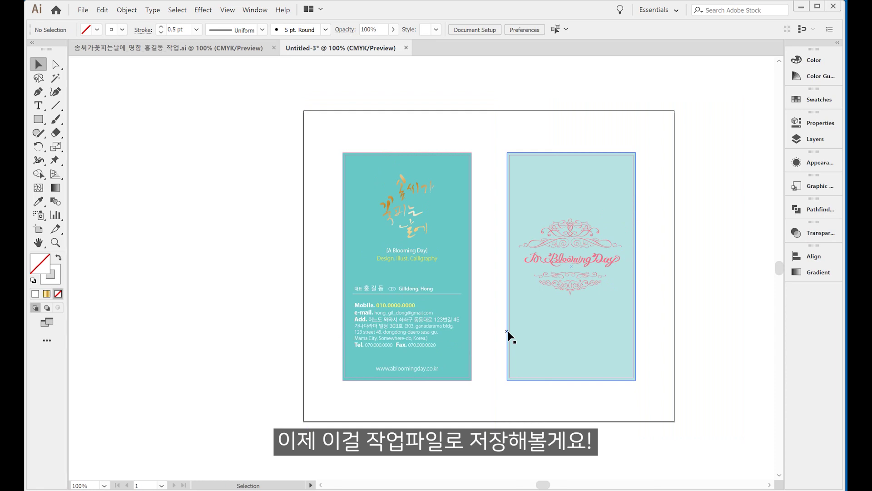
{"action": "key", "text": "ctrl+s"}
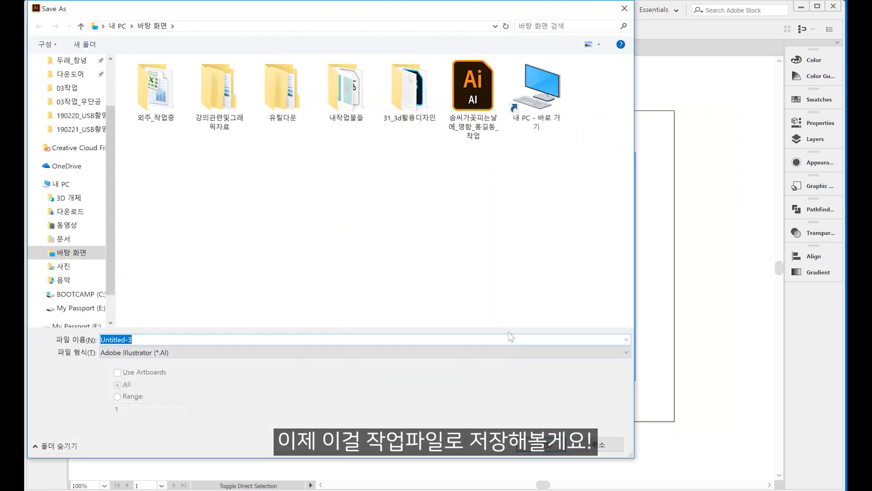
{"action": "scroll", "coordinate": [68, 137], "scroll_direction": "up", "scroll_amount": 3}
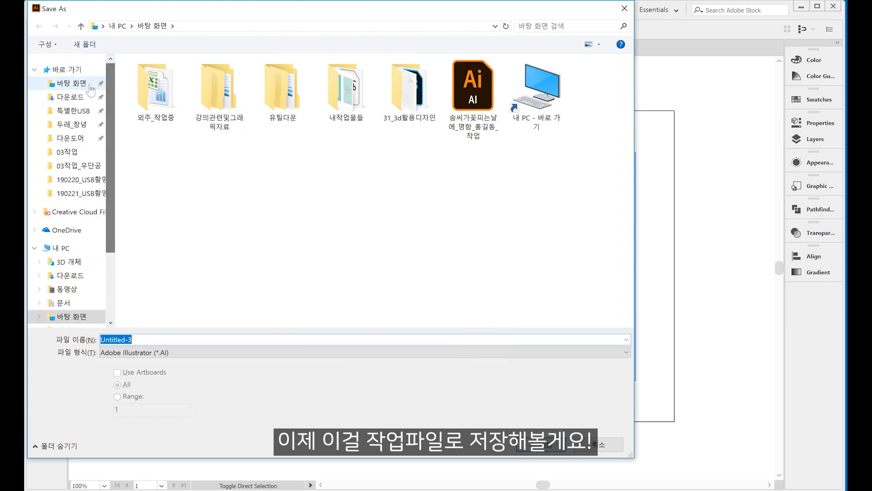
{"action": "left_click", "coordinate": [91, 87]}
{"action": "left_click", "coordinate": [153, 339]}
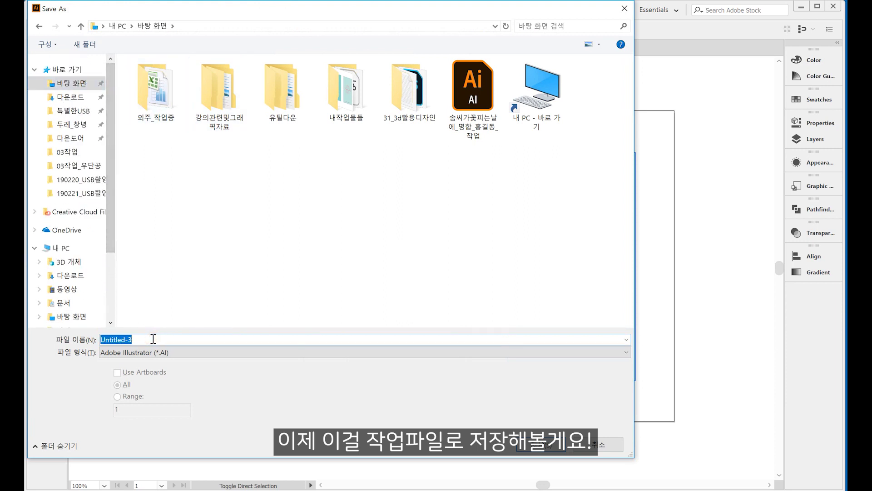
{"action": "type", "text": "송씨가"}
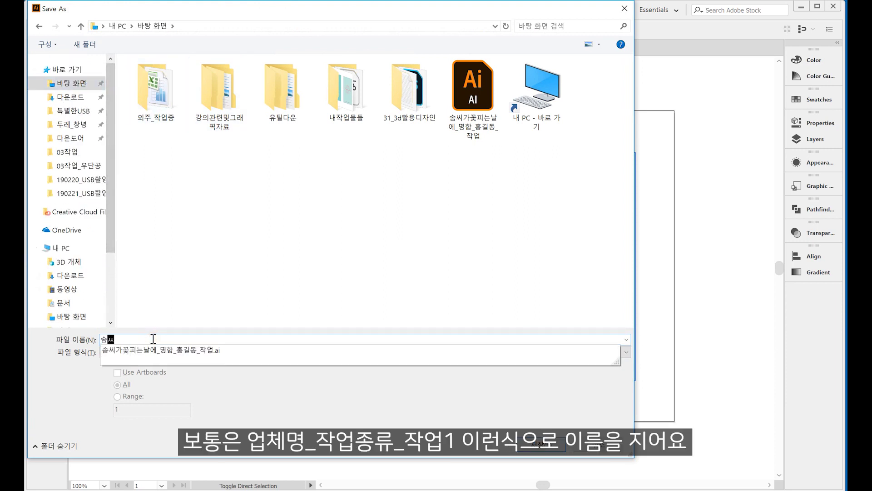
{"action": "type", "text": "꽃피는날에_명함"}
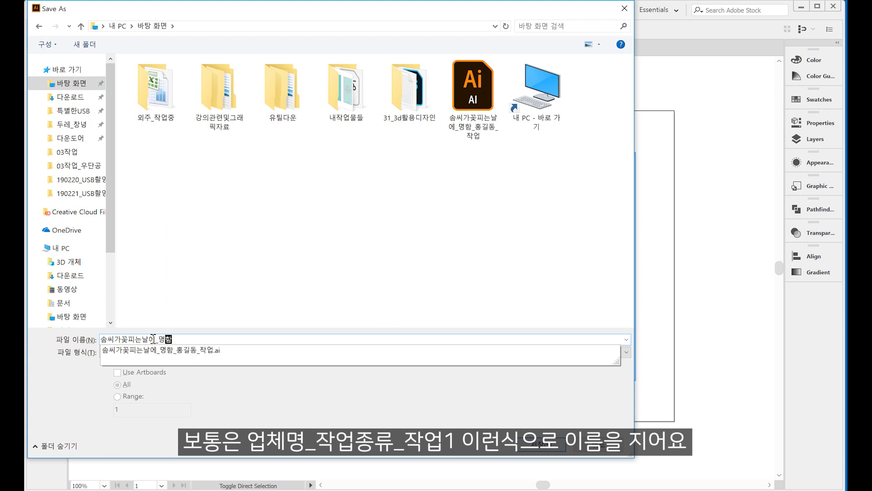
{"action": "type", "text": "_홍길동_"}
{"action": "type", "text": "작업1"}
{"action": "key", "text": "Return"}
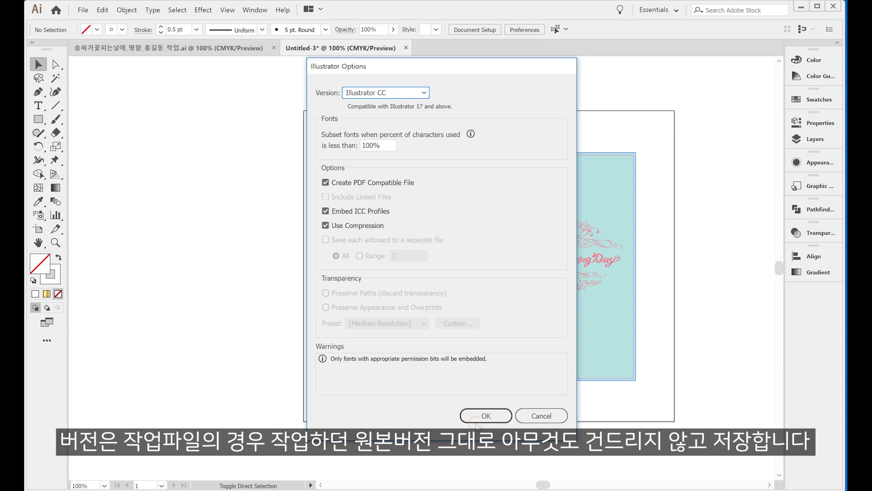
{"action": "left_click", "coordinate": [476, 415]}
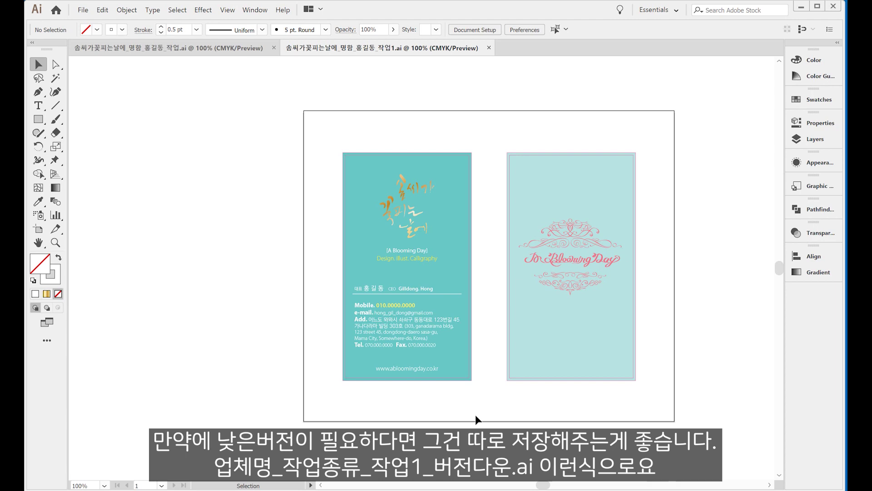
- Save a separate legacy version of the document in Illustrator CS6 format, adding "_버전다운" to the end of the file name
{"action": "key", "text": "ctrl+shift+s"}
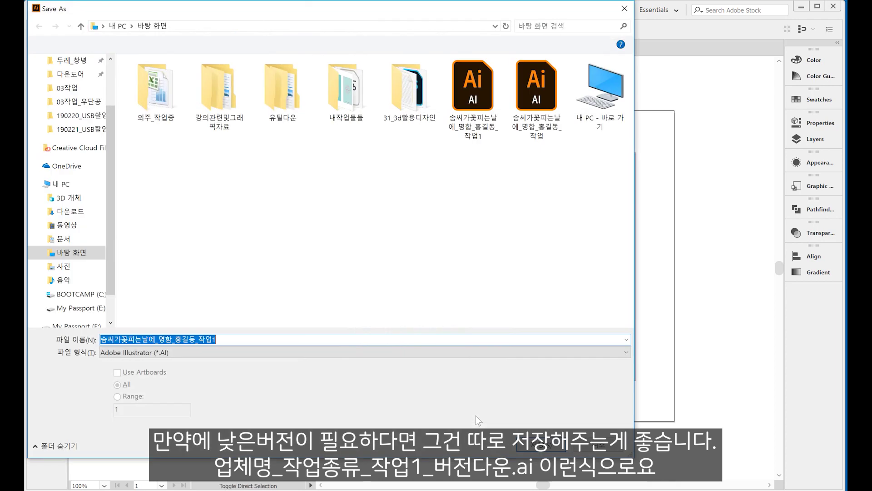
{"action": "left_click", "coordinate": [246, 341]}
{"action": "type", "text": "_"}
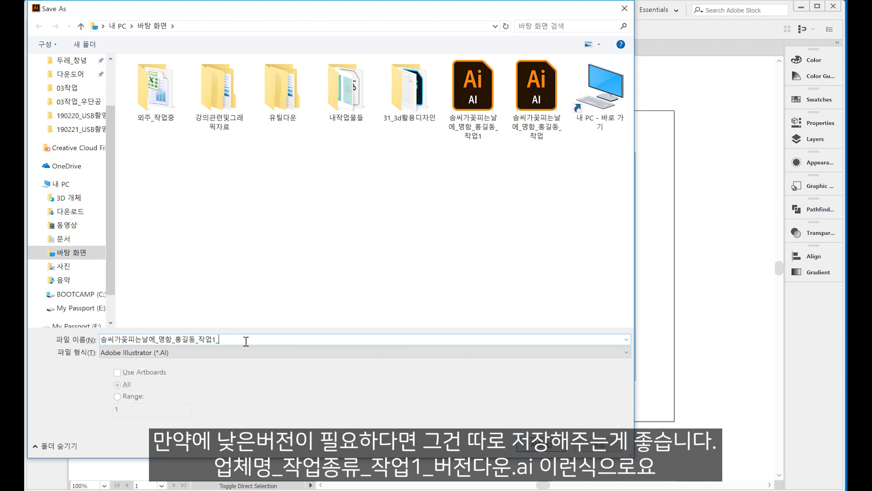
{"action": "type", "text": "버전다운"}
{"action": "key", "text": "Return"}
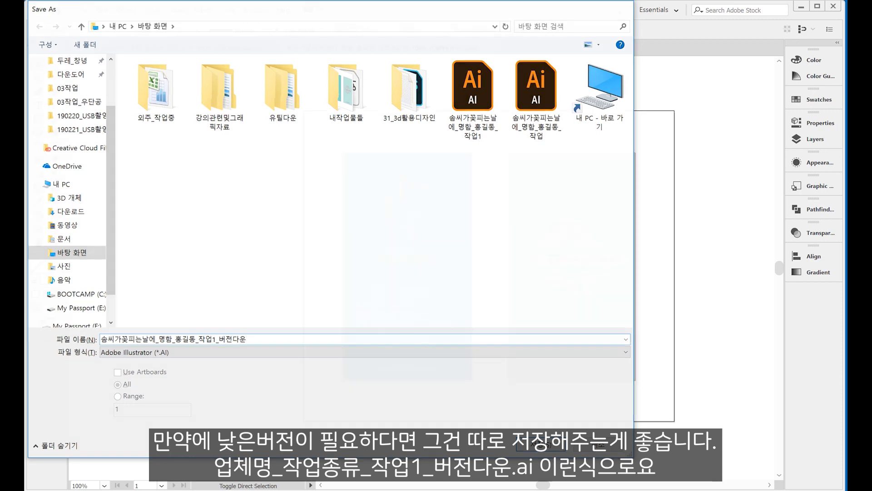
{"action": "left_click", "coordinate": [407, 93]}
{"action": "left_click", "coordinate": [407, 119]}
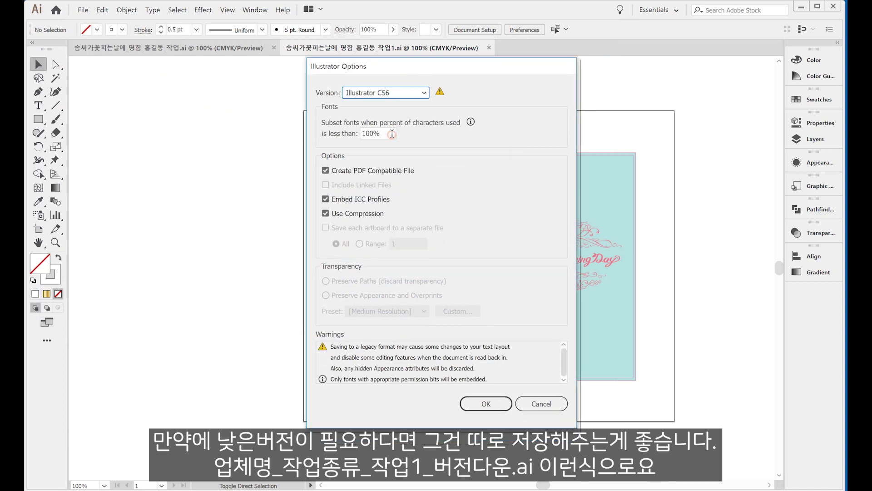
{"action": "left_click", "coordinate": [486, 404]}
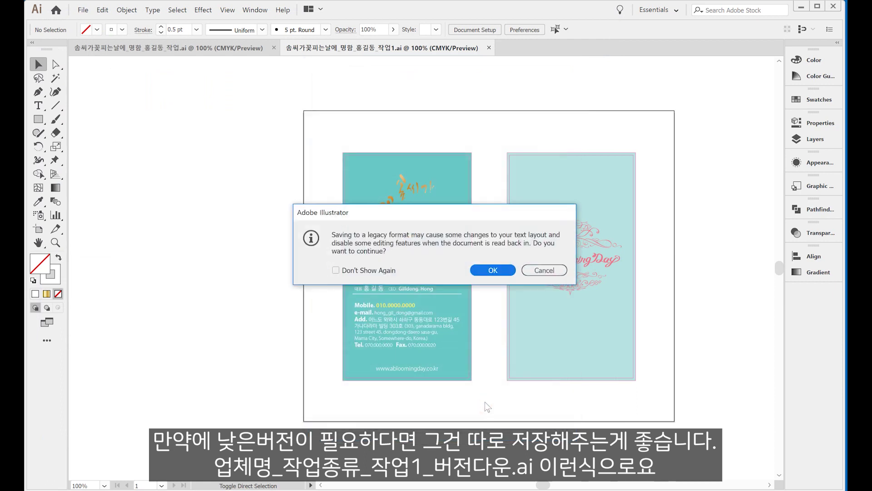
{"action": "left_click", "coordinate": [490, 270]}
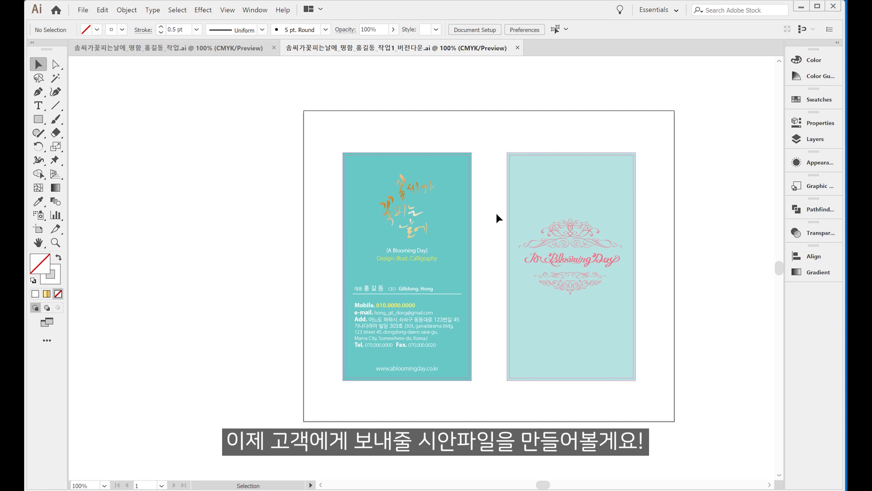
- Start a Save for Web (Legacy) JPEG export and set the image width to 2000 px with the proportions linked
{"action": "left_click", "coordinate": [84, 9]}
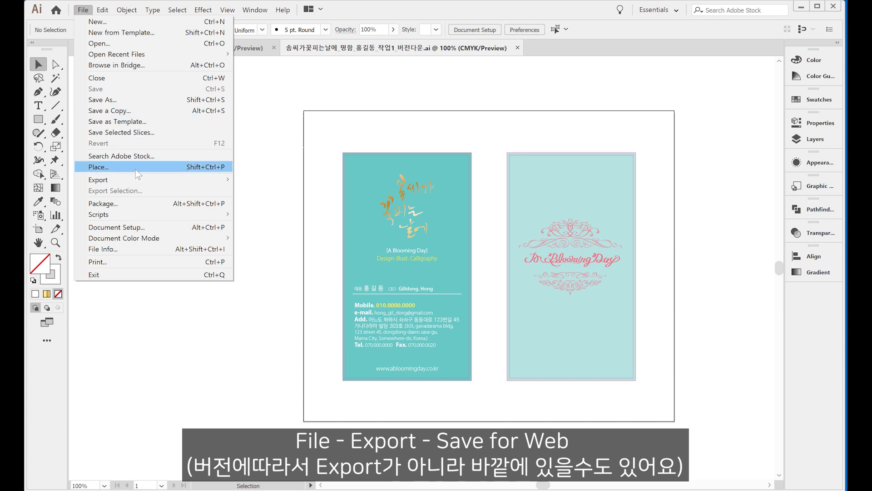
{"action": "mouse_move", "coordinate": [155, 180]}
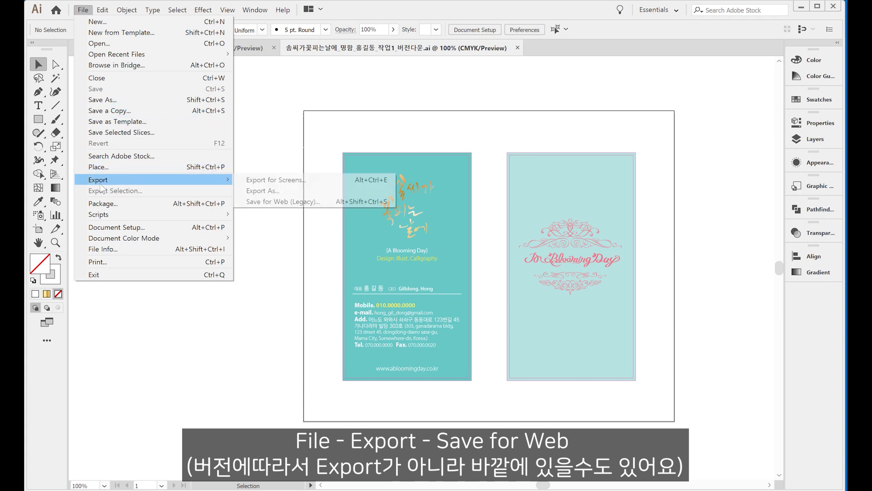
{"action": "left_click", "coordinate": [270, 202]}
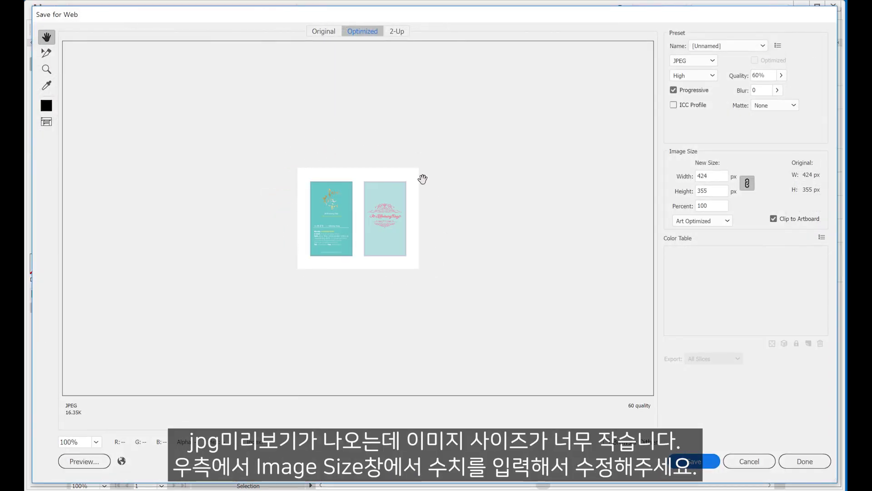
{"action": "double_click", "coordinate": [708, 175]}
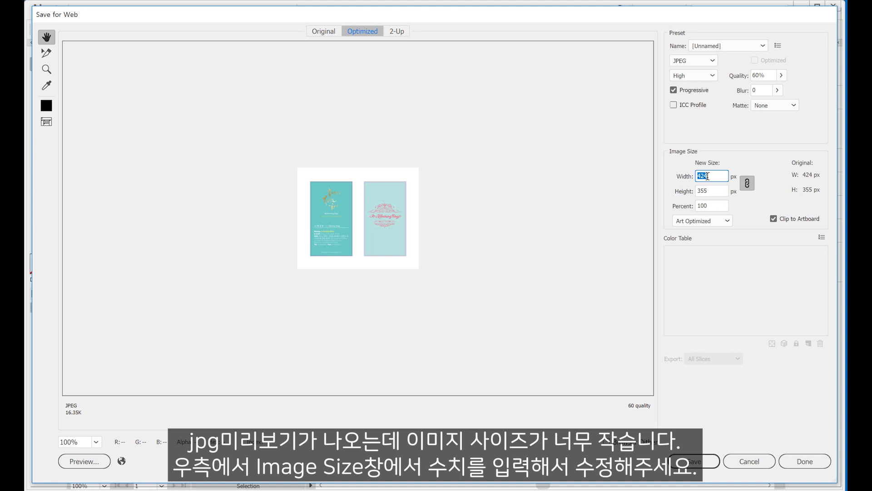
{"action": "type", "text": "2000"}
{"action": "left_click", "coordinate": [751, 187]}
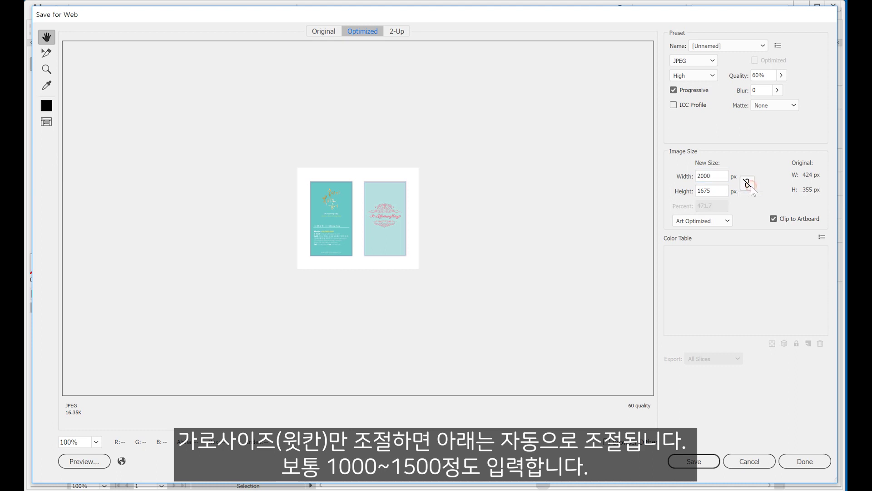
{"action": "left_click", "coordinate": [751, 187]}
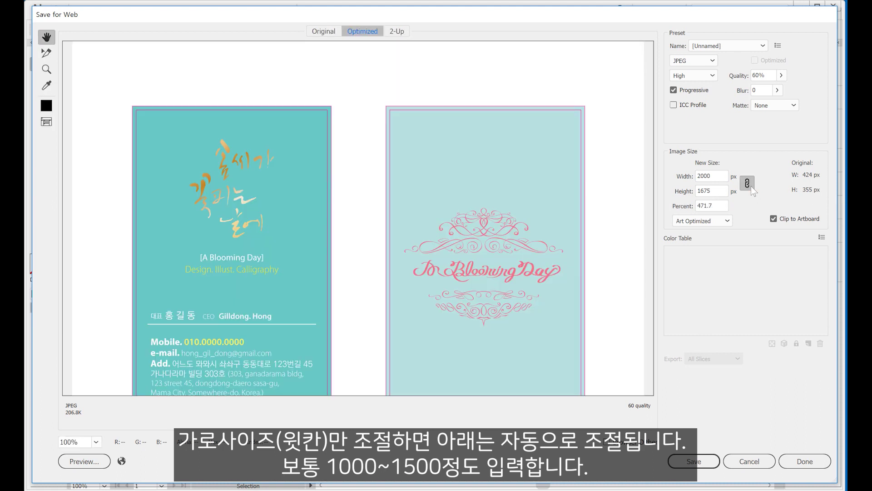
{"action": "scroll", "coordinate": [337, 280], "scroll_direction": "down", "scroll_amount": 3}
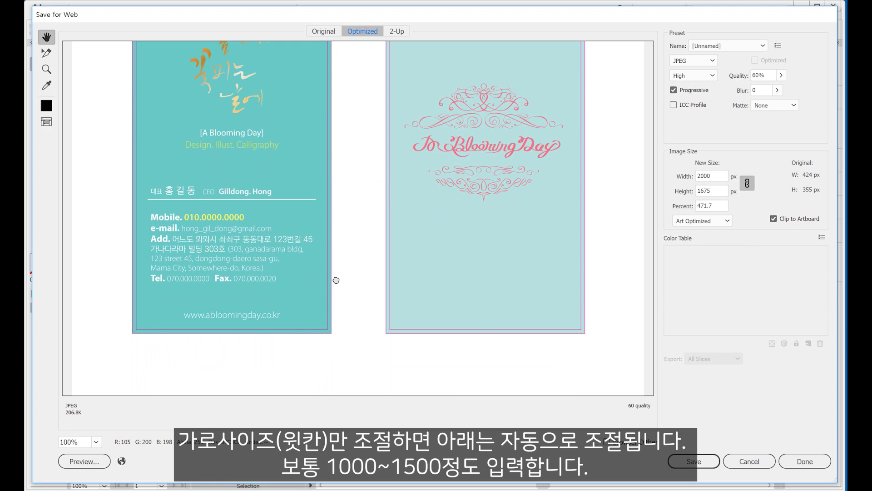
{"action": "left_click_drag", "start_coordinate": [337, 280], "coordinate": [336, 348]}
{"action": "left_click_drag", "start_coordinate": [295, 209], "coordinate": [301, 249]}
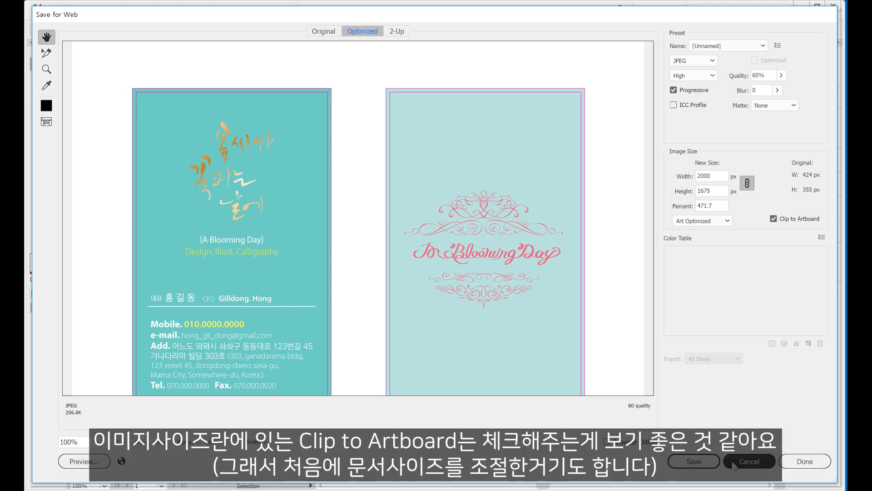
- Keep Clip to Artboard enabled and save the JPEG draft to the desktop, replacing the file name's ending "작업1_버전다운" with "시안1"
{"action": "left_click", "coordinate": [774, 219]}
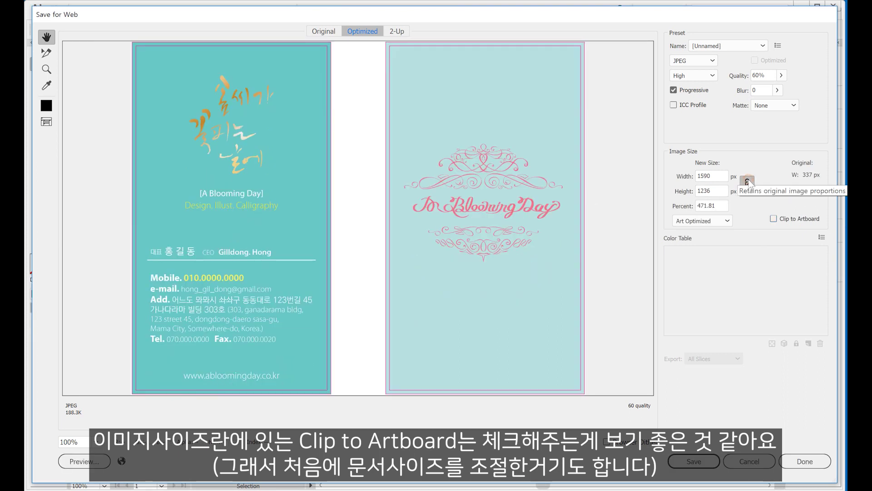
{"action": "left_click", "coordinate": [773, 219]}
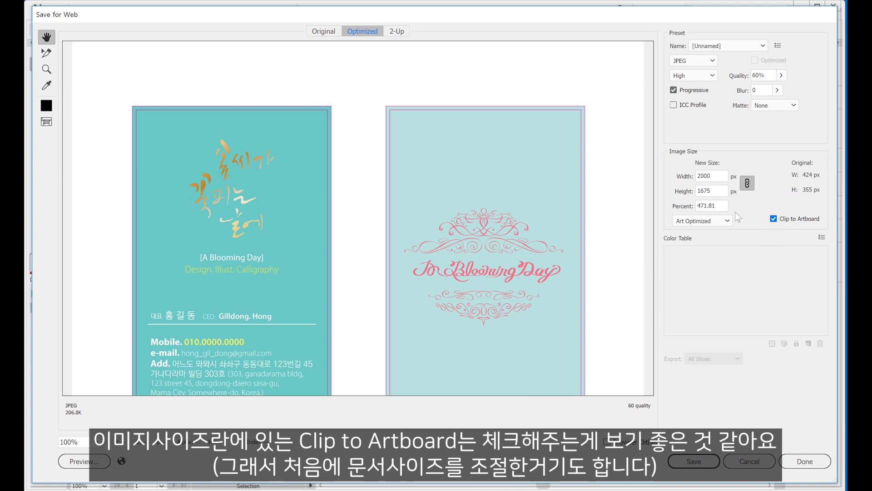
{"action": "left_click", "coordinate": [702, 461]}
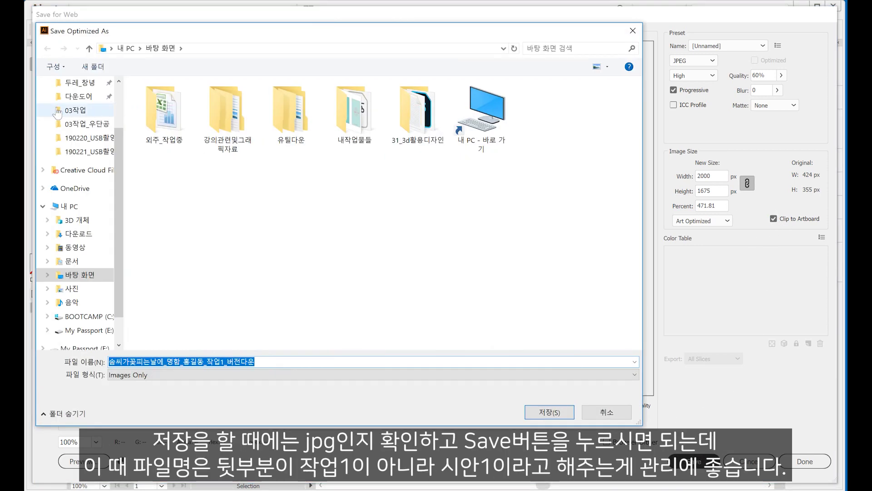
{"action": "left_click", "coordinate": [265, 361]}
{"action": "left_click_drag", "start_coordinate": [227, 362], "coordinate": [258, 362]}
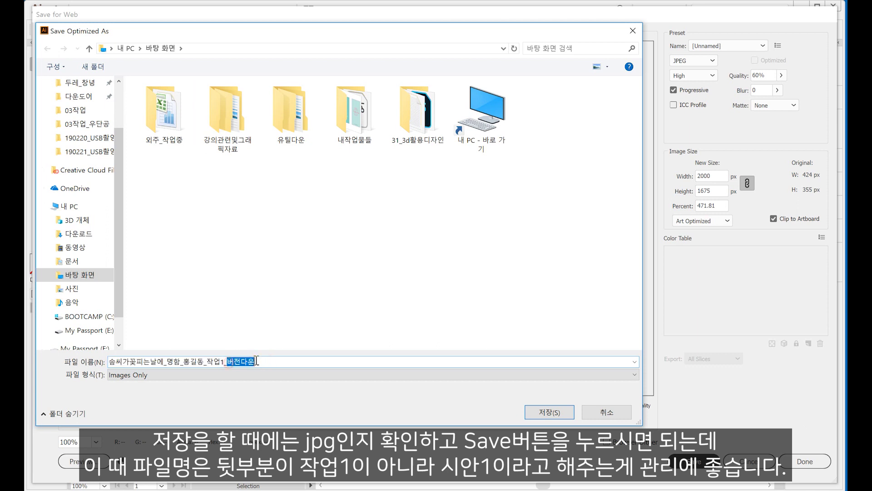
{"action": "key", "text": "BackSpace"}
{"action": "key", "text": "BackSpace"}
{"action": "key", "text": "BackSpace"}
{"action": "key", "text": "BackSpace"}
{"action": "key", "text": "BackSpace"}
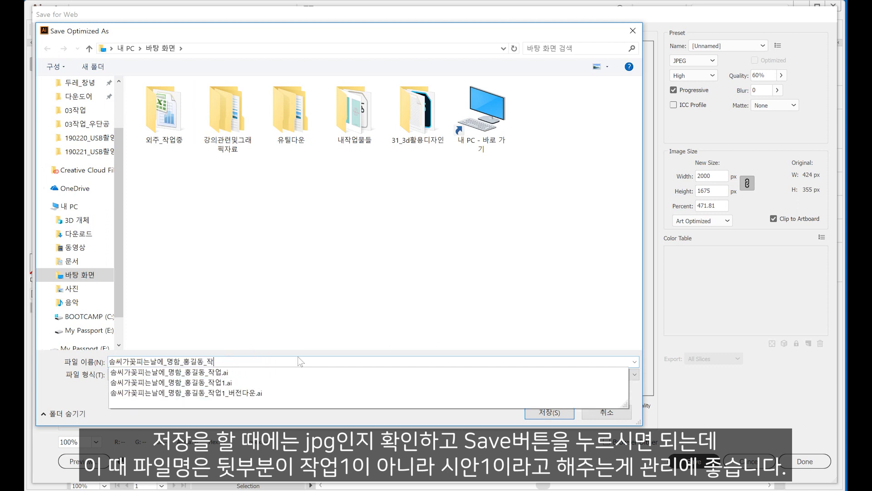
{"action": "type", "text": "시안1"}
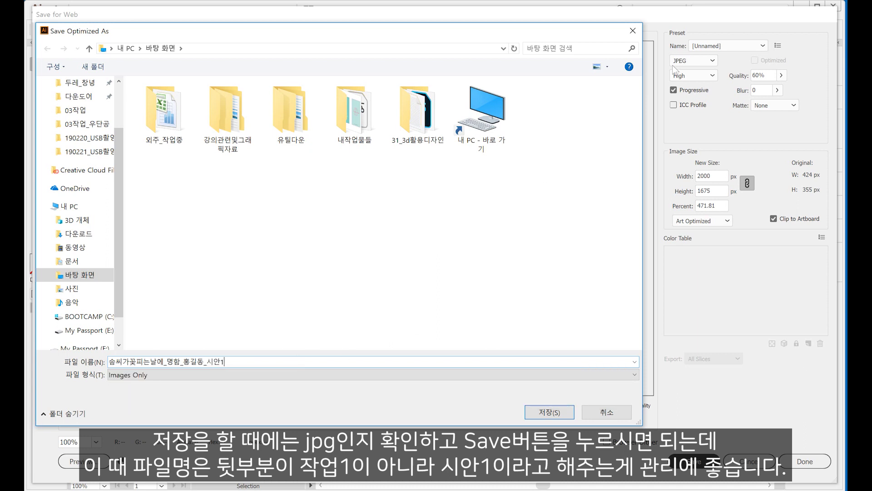
{"action": "left_click", "coordinate": [552, 418]}
{"action": "left_click", "coordinate": [487, 265]}
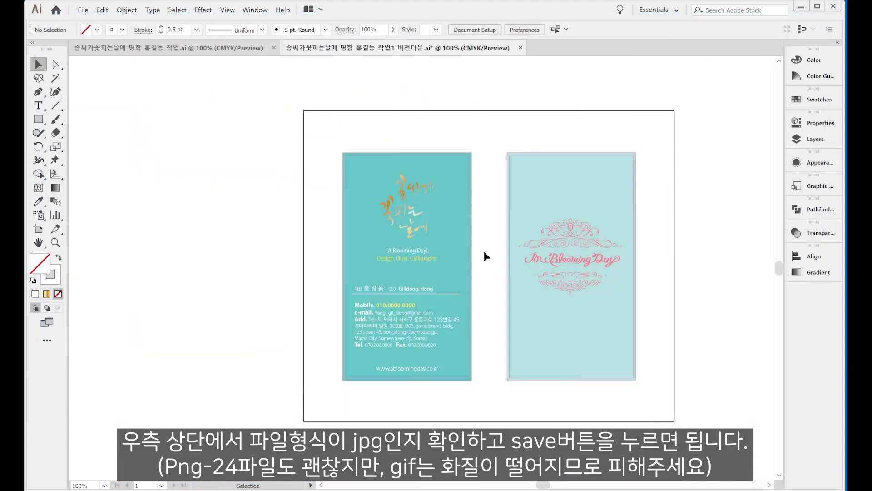
- Try the GIF format in a new Save for Web export and set the format back to JPEG
{"action": "key", "text": "ctrl+alt+shift+s"}
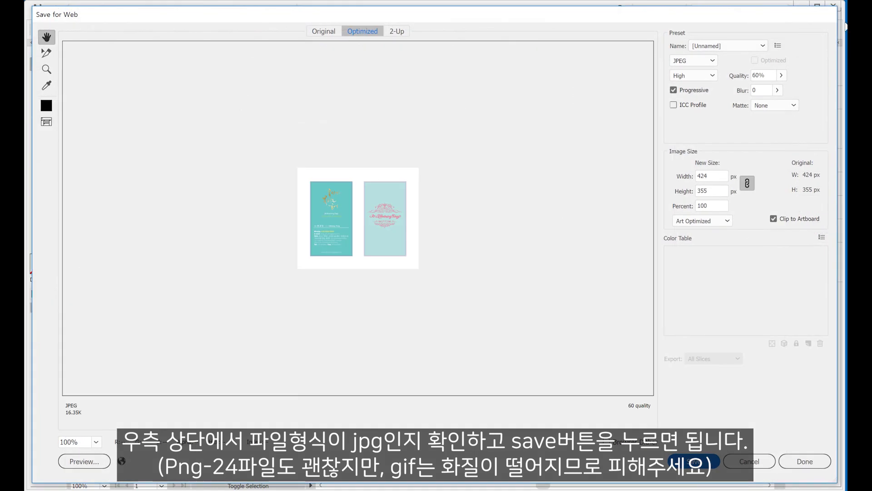
{"action": "left_click", "coordinate": [699, 62]}
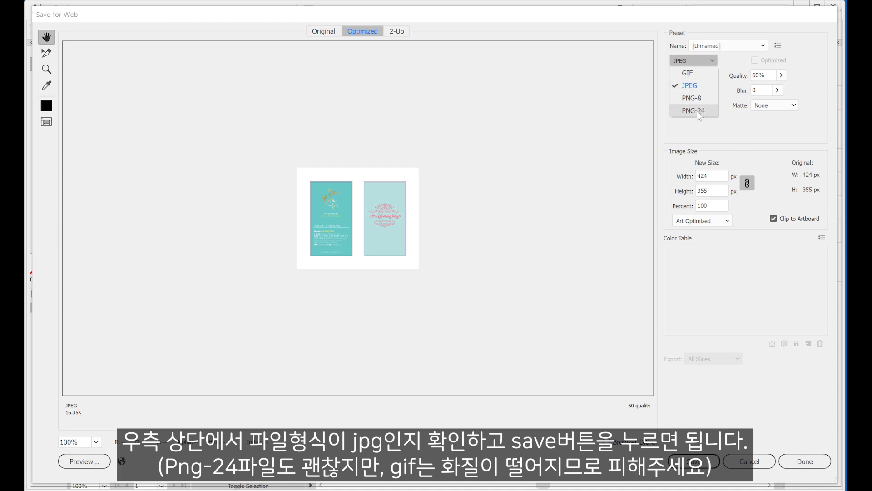
{"action": "left_click", "coordinate": [710, 124]}
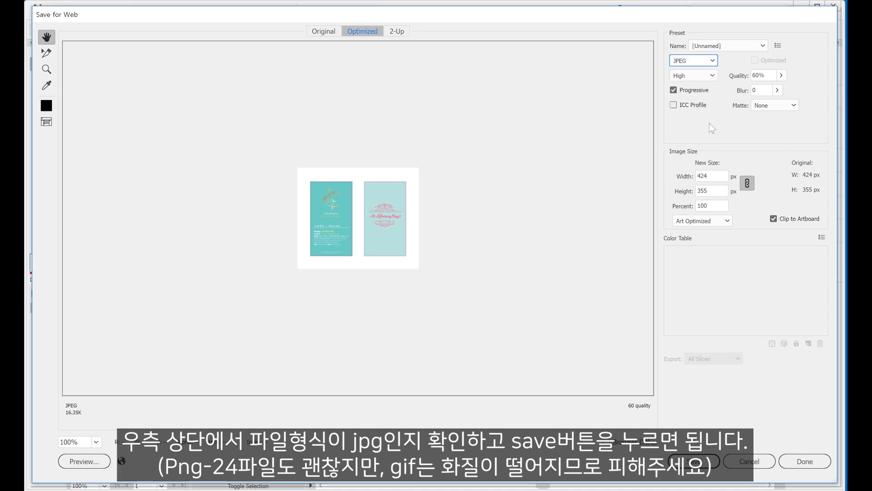
{"action": "left_click", "coordinate": [711, 64]}
{"action": "left_click", "coordinate": [686, 72]}
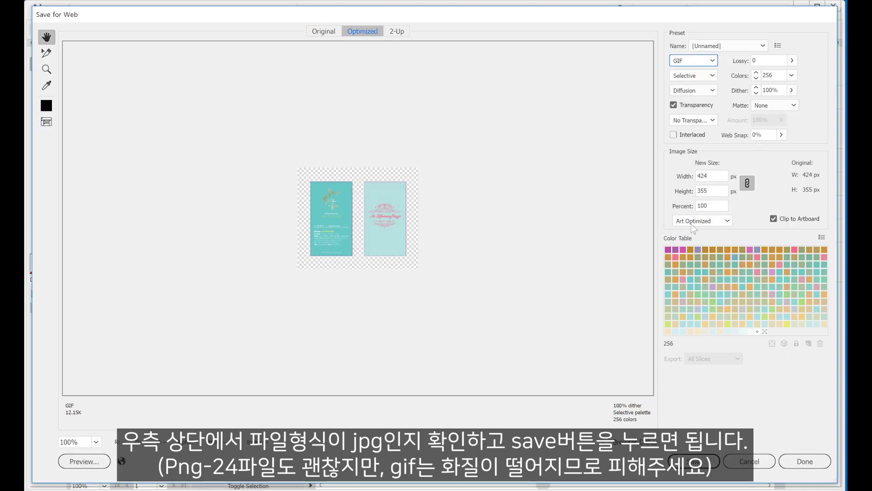
{"action": "left_click", "coordinate": [702, 65]}
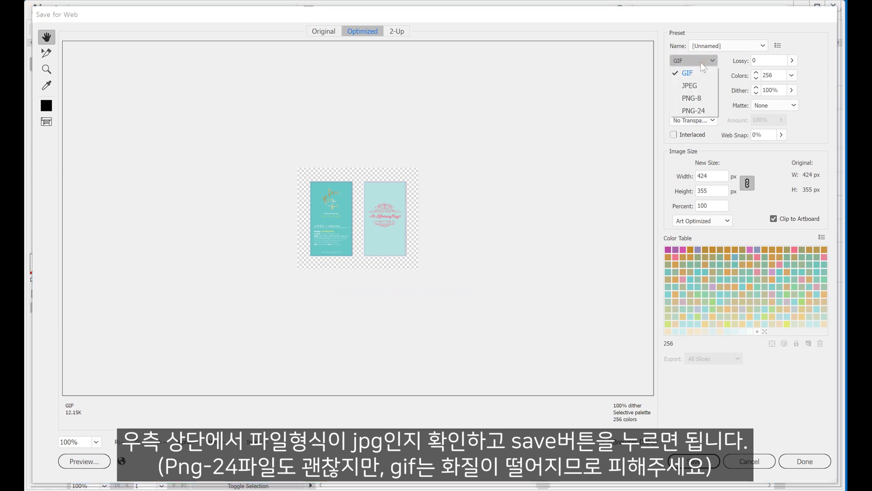
{"action": "left_click", "coordinate": [695, 86]}
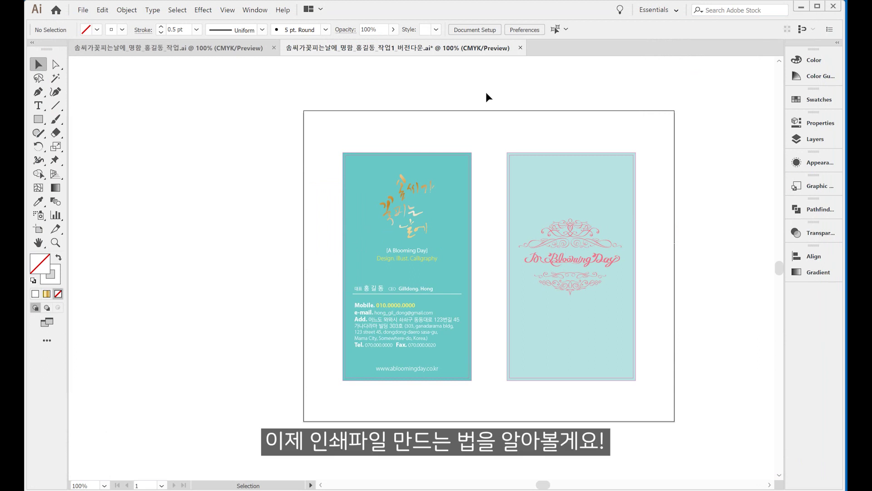
{"action": "key", "text": "ctrl+minus"}
{"action": "left_click_drag", "start_coordinate": [525, 195], "coordinate": [485, 183]}
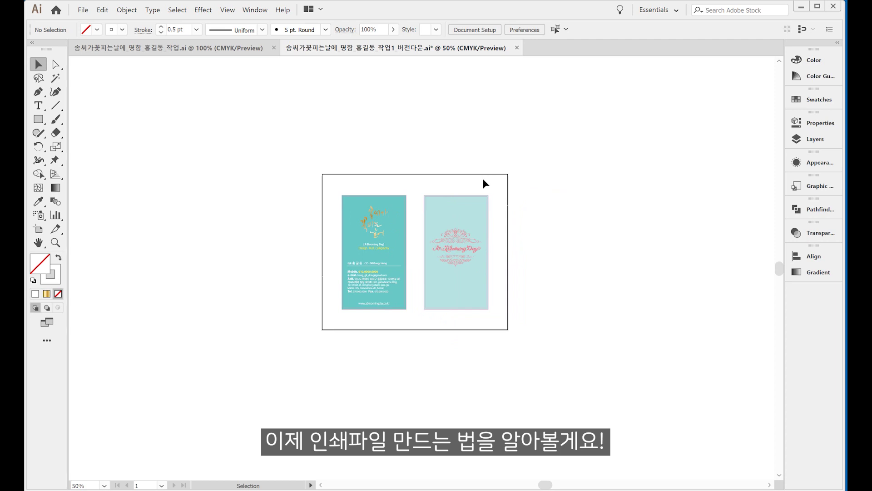
{"action": "mouse_move", "coordinate": [375, 178]}
{"action": "left_mouse_down"}
{"action": "mouse_move", "coordinate": [347, 177]}
{"action": "mouse_move", "coordinate": [312, 206]}
{"action": "mouse_move", "coordinate": [358, 194]}
{"action": "left_mouse_up"}
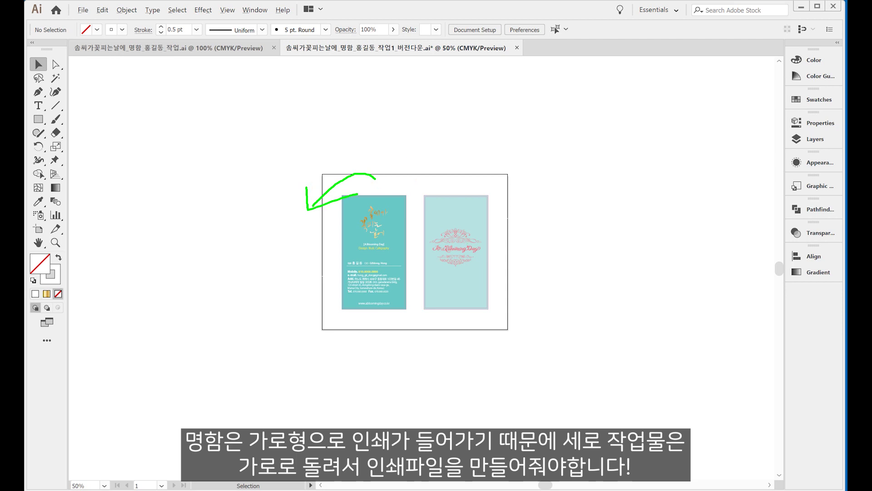
{"action": "mouse_move", "coordinate": [455, 181]}
{"action": "left_mouse_down"}
{"action": "mouse_move", "coordinate": [519, 191]}
{"action": "mouse_move", "coordinate": [532, 205]}
{"action": "mouse_move", "coordinate": [497, 200]}
{"action": "left_mouse_up"}
{"action": "key", "text": "Escape"}
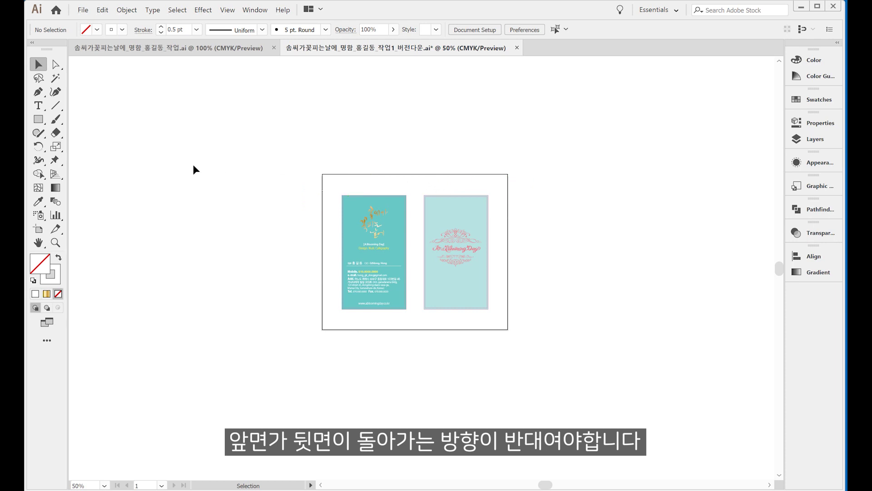
- Enlarge the artboard on all four sides to about 306 mm wide, with most of the added height below the cards
{"action": "left_click", "coordinate": [39, 228]}
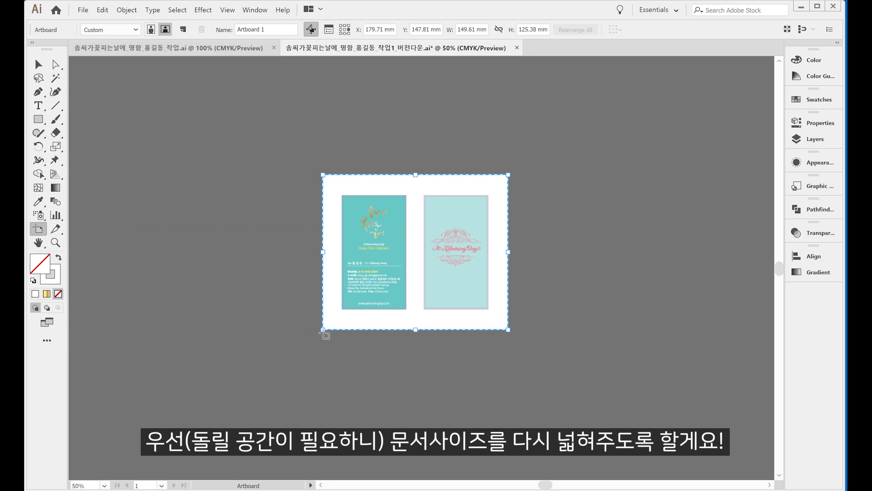
{"action": "left_click_drag", "start_coordinate": [325, 253], "coordinate": [220, 252]}
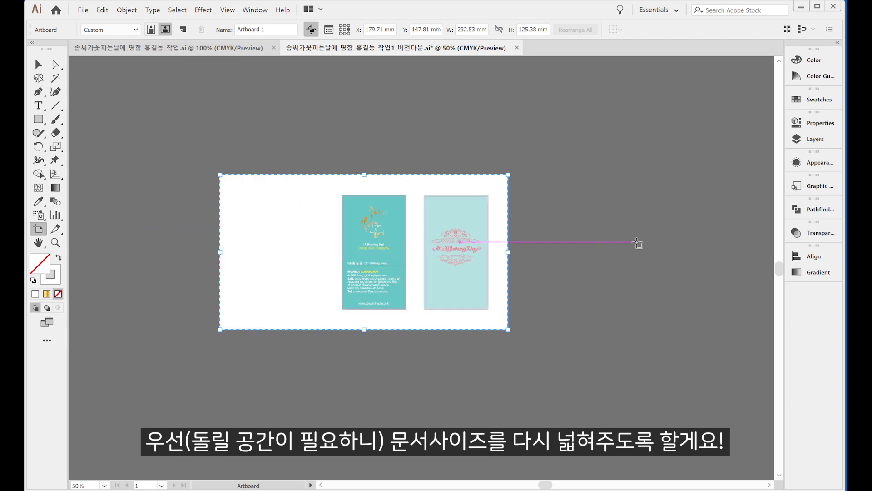
{"action": "left_click_drag", "start_coordinate": [508, 252], "coordinate": [600, 247]}
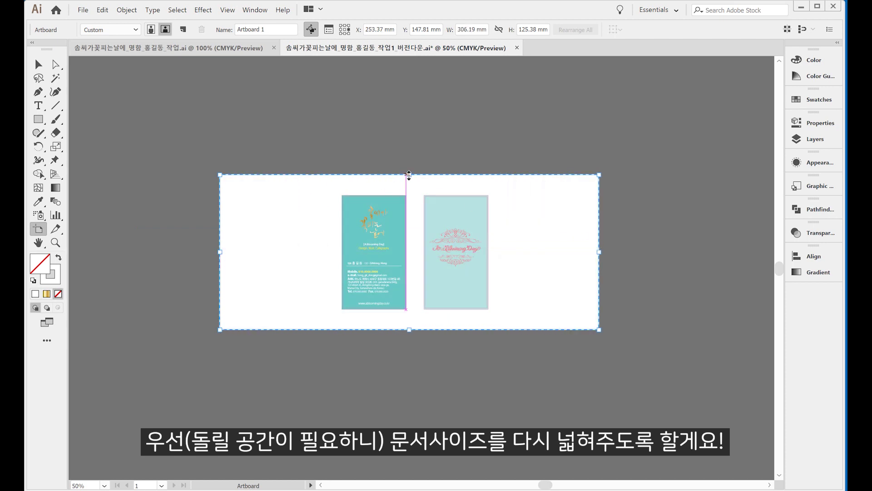
{"action": "left_click_drag", "start_coordinate": [409, 175], "coordinate": [410, 151]}
{"action": "left_click_drag", "start_coordinate": [410, 327], "coordinate": [409, 456]}
{"action": "key", "text": "v"}
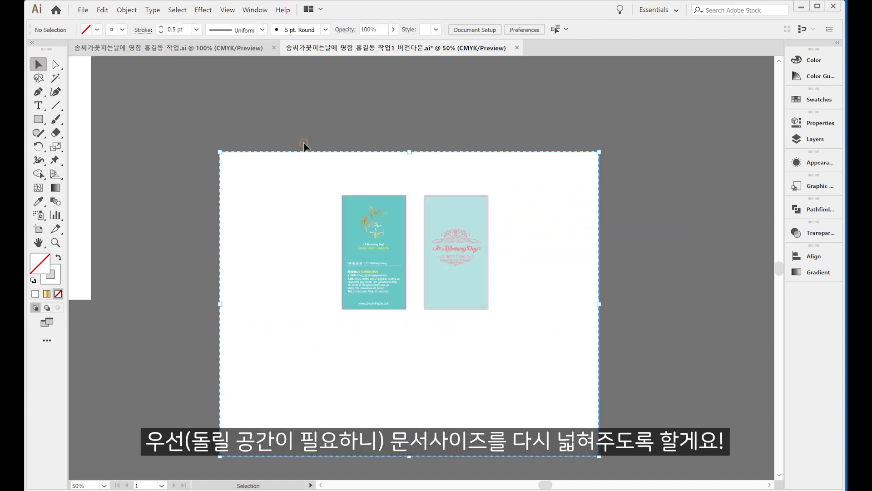
- Move the whole front side of the card away from the back side and rotate it 90° counterclockwise
{"action": "left_click_drag", "start_coordinate": [311, 184], "coordinate": [409, 327]}
{"action": "left_click_drag", "start_coordinate": [395, 266], "coordinate": [350, 268]}
{"action": "left_click_drag", "start_coordinate": [367, 191], "coordinate": [255, 214]}
{"action": "left_click", "coordinate": [421, 174]}
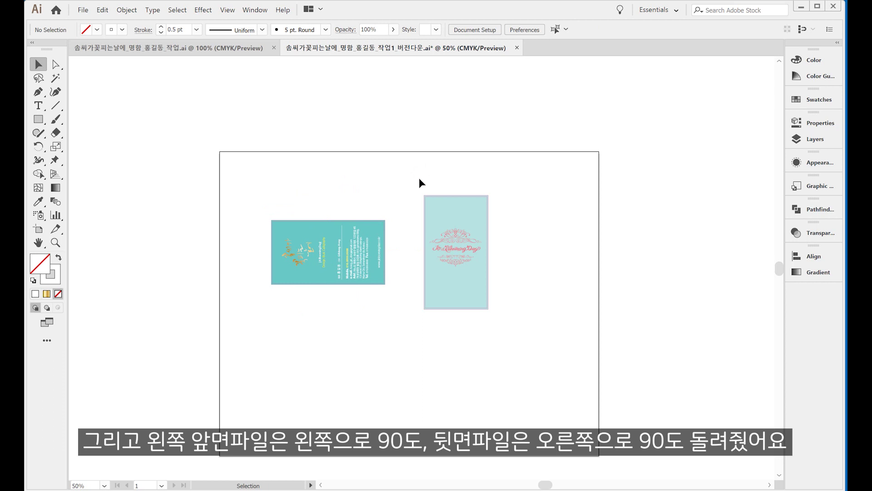
{"action": "mouse_move", "coordinate": [386, 178]}
{"action": "left_mouse_down"}
{"action": "mouse_move", "coordinate": [349, 164]}
{"action": "mouse_move", "coordinate": [300, 208]}
{"action": "left_mouse_up"}
{"action": "mouse_move", "coordinate": [298, 179]}
{"action": "left_mouse_down"}
{"action": "mouse_move", "coordinate": [295, 210]}
{"action": "mouse_move", "coordinate": [349, 203]}
{"action": "left_mouse_up"}
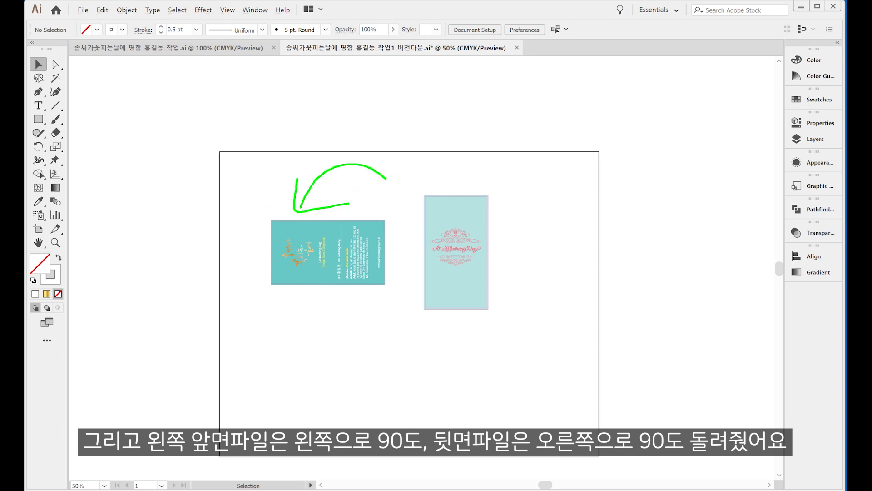
- Rotate the whole back side of the card 90° clockwise and move it farther away from the front side
{"action": "left_click_drag", "start_coordinate": [416, 180], "coordinate": [508, 319]}
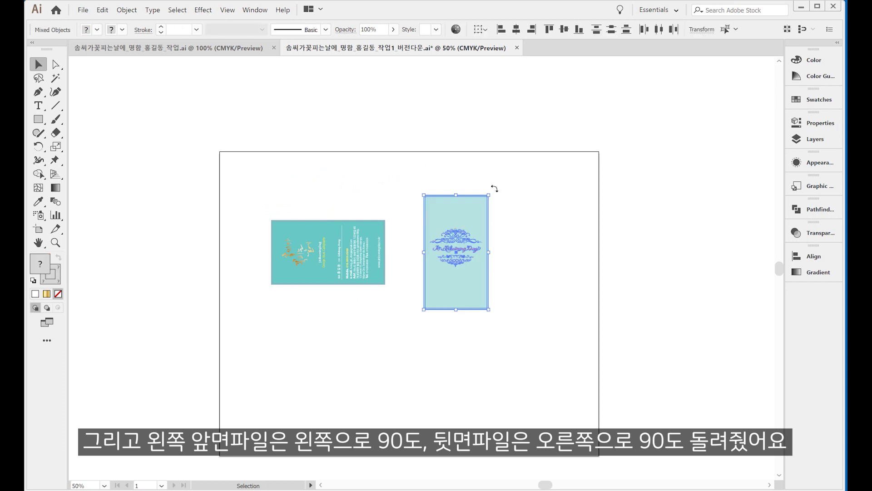
{"action": "left_click_drag", "start_coordinate": [494, 188], "coordinate": [549, 278]}
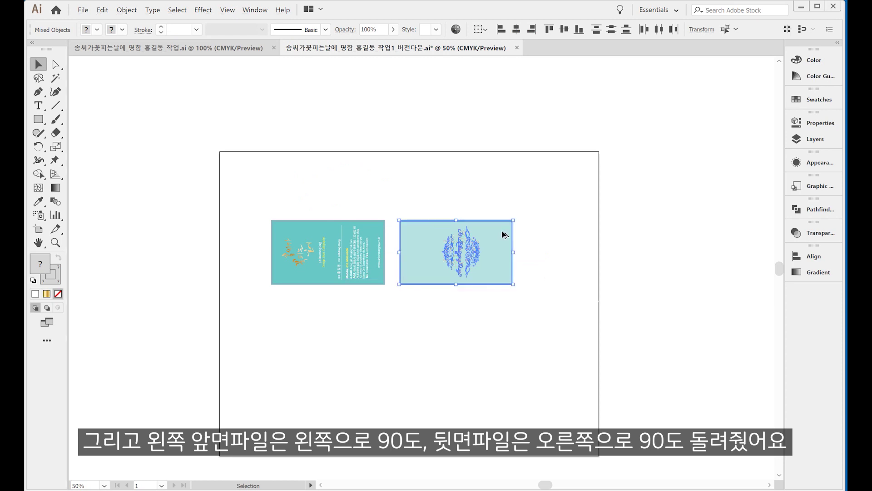
{"action": "mouse_move", "coordinate": [426, 181]}
{"action": "left_mouse_down"}
{"action": "mouse_move", "coordinate": [507, 191]}
{"action": "mouse_move", "coordinate": [513, 167]}
{"action": "mouse_move", "coordinate": [467, 205]}
{"action": "left_mouse_up"}
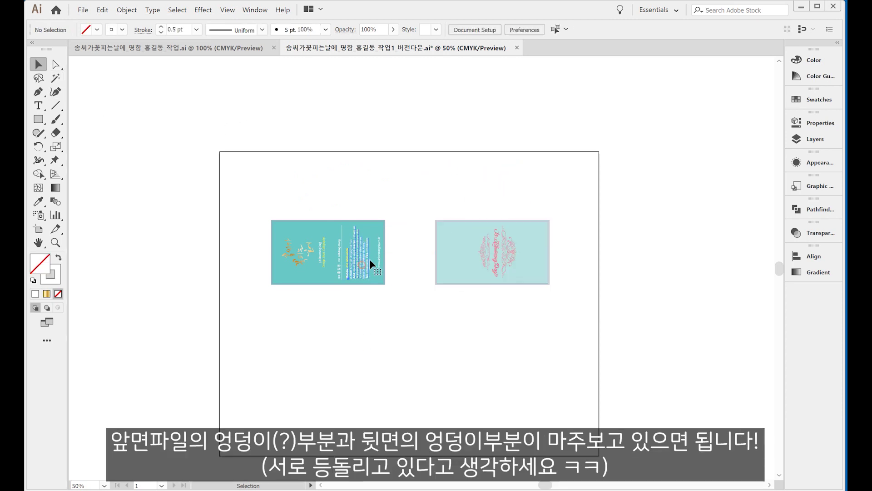
{"action": "left_click", "coordinate": [369, 259]}
{"action": "left_click", "coordinate": [457, 253]}
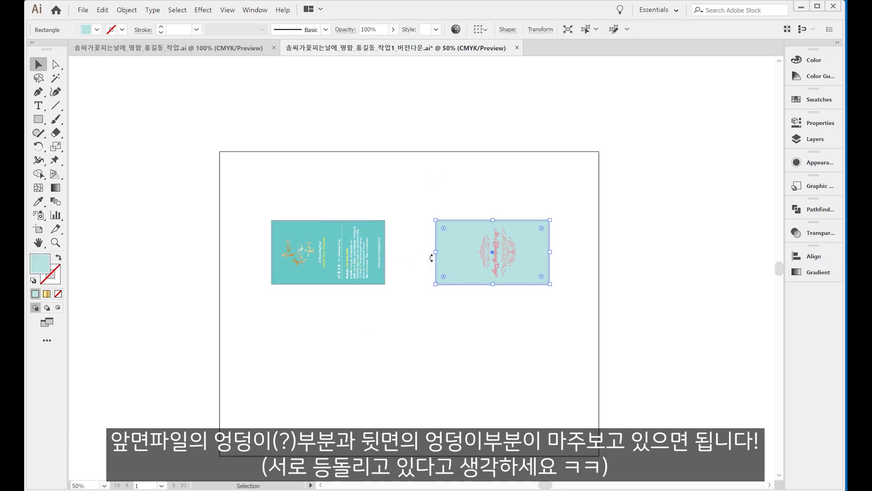
{"action": "left_click", "coordinate": [421, 339]}
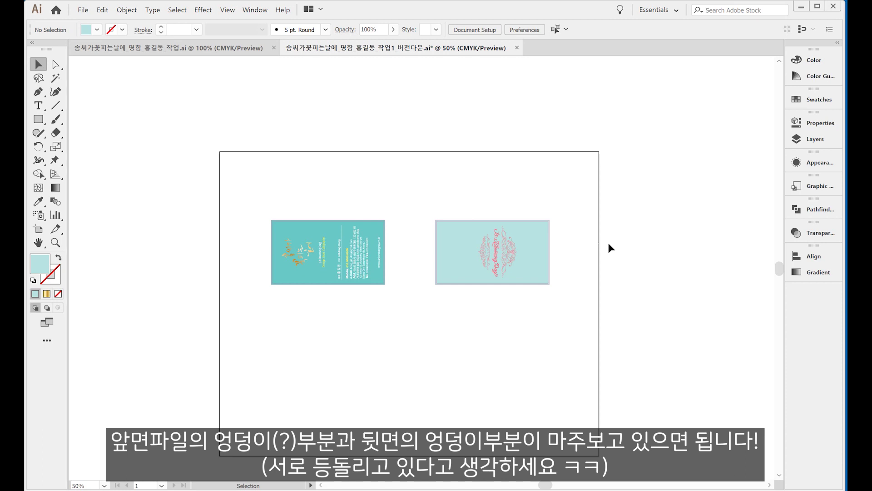
- Set the fill of the gold calligraphy logo on the front side to None without deleting the logo
{"action": "key", "text": "ctrl+plus"}
{"action": "mouse_move", "coordinate": [343, 149]}
{"action": "left_mouse_down"}
{"action": "mouse_move", "coordinate": [318, 111]}
{"action": "mouse_move", "coordinate": [347, 103]}
{"action": "mouse_move", "coordinate": [335, 156]}
{"action": "left_mouse_up"}
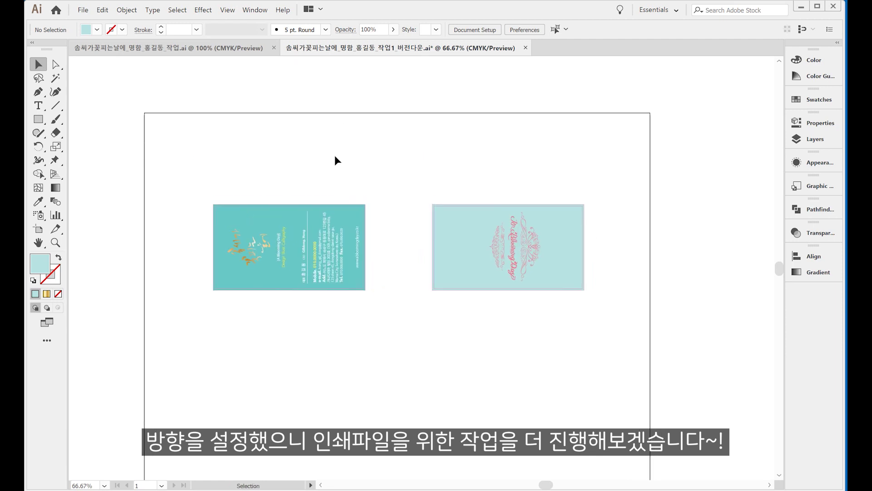
{"action": "left_click_drag", "start_coordinate": [380, 185], "coordinate": [355, 145]}
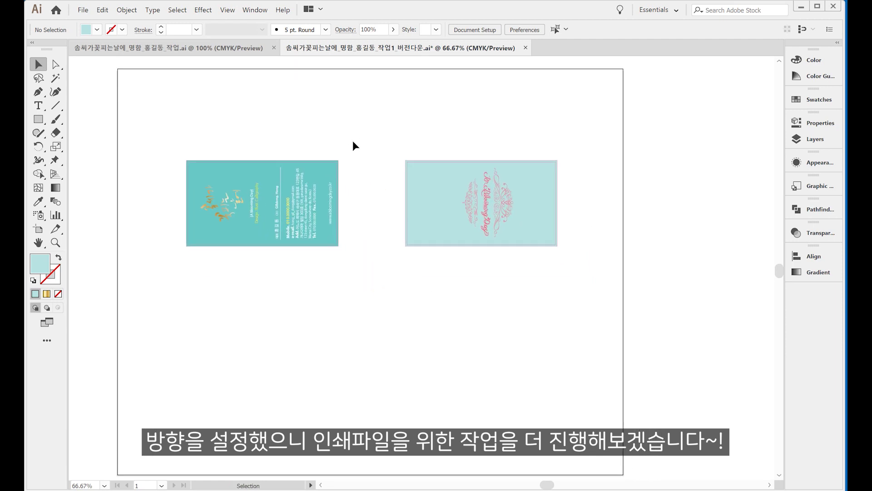
{"action": "left_click", "coordinate": [233, 217]}
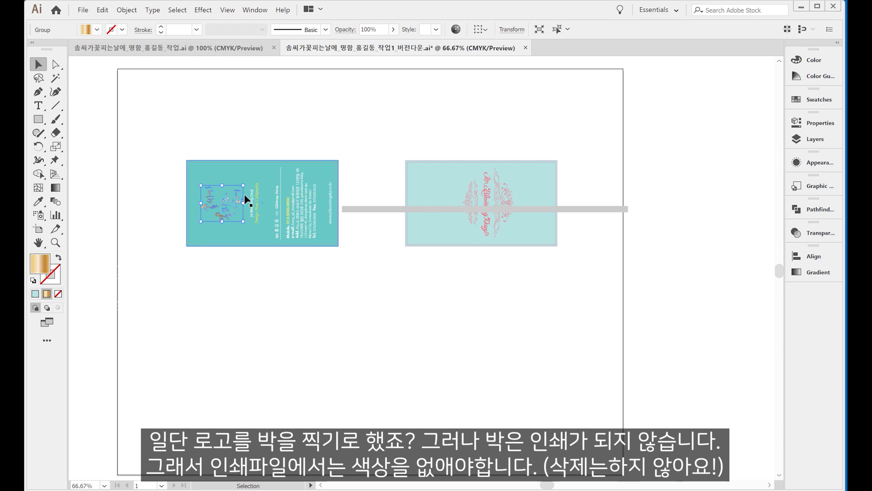
{"action": "left_click", "coordinate": [57, 293]}
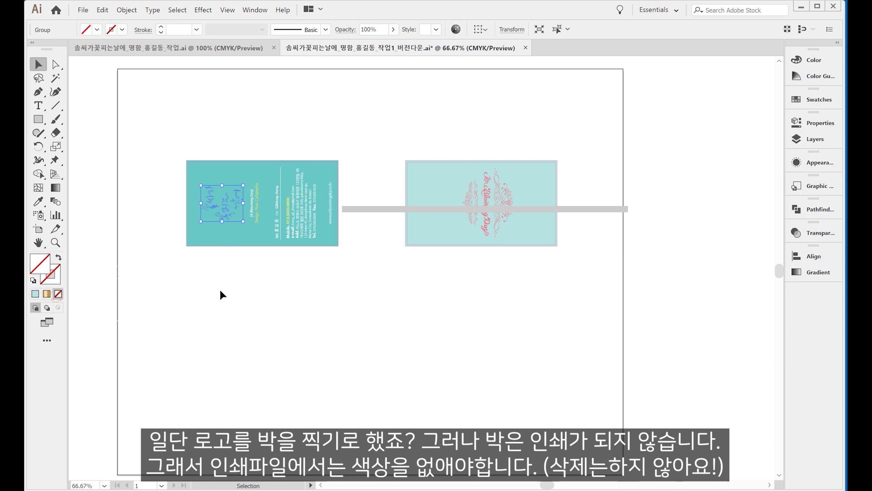
{"action": "left_click", "coordinate": [220, 291]}
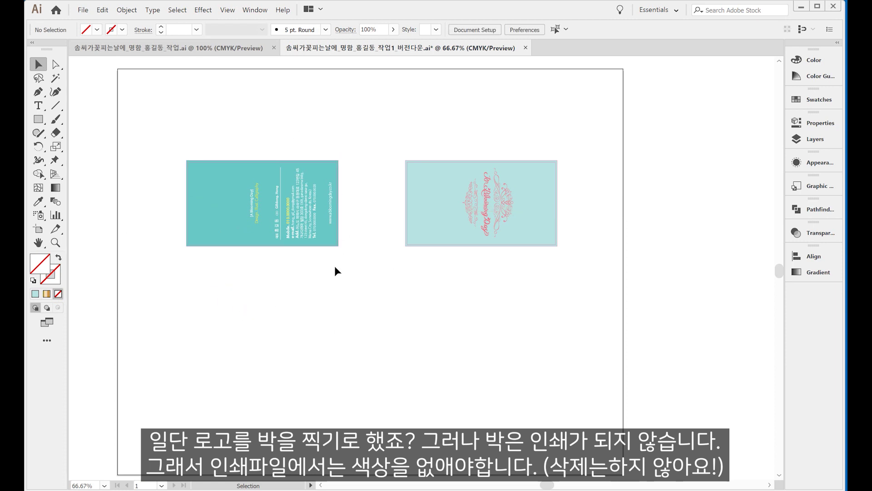
- Set the stroke of the magenta cutting-line group around the front side to None, keeping the group in place
{"action": "left_click", "coordinate": [263, 160]}
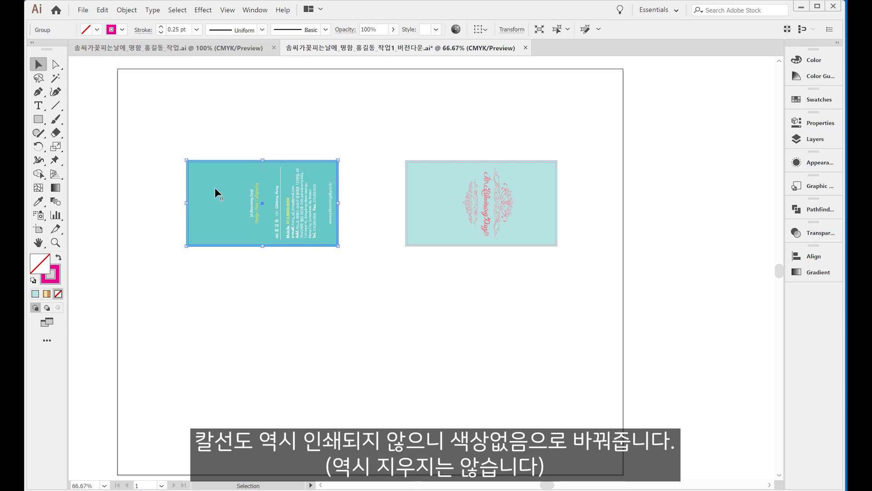
{"action": "left_click", "coordinate": [50, 276]}
{"action": "left_click", "coordinate": [35, 294]}
{"action": "left_click", "coordinate": [57, 293]}
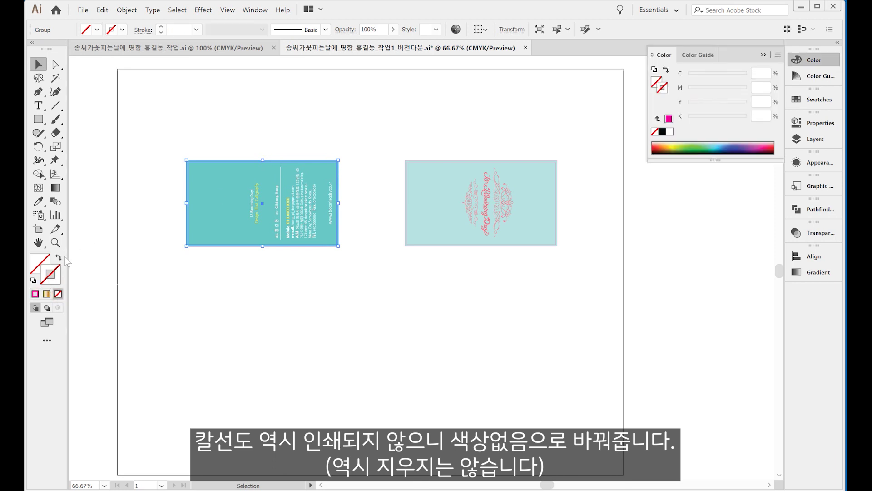
{"action": "left_click", "coordinate": [265, 296]}
- Set the stroke of the magenta cutting-line group around the back side to None, keeping the group in place
{"action": "left_click", "coordinate": [414, 162]}
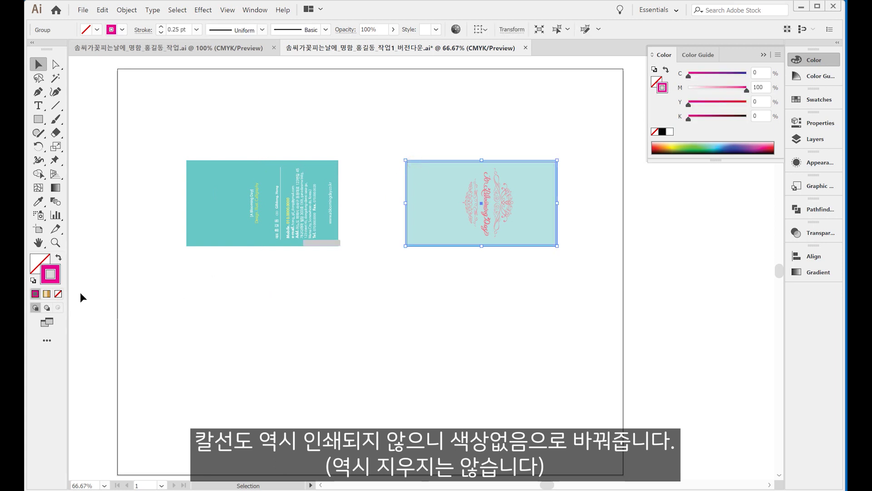
{"action": "left_click", "coordinate": [58, 293]}
{"action": "left_click", "coordinate": [442, 316]}
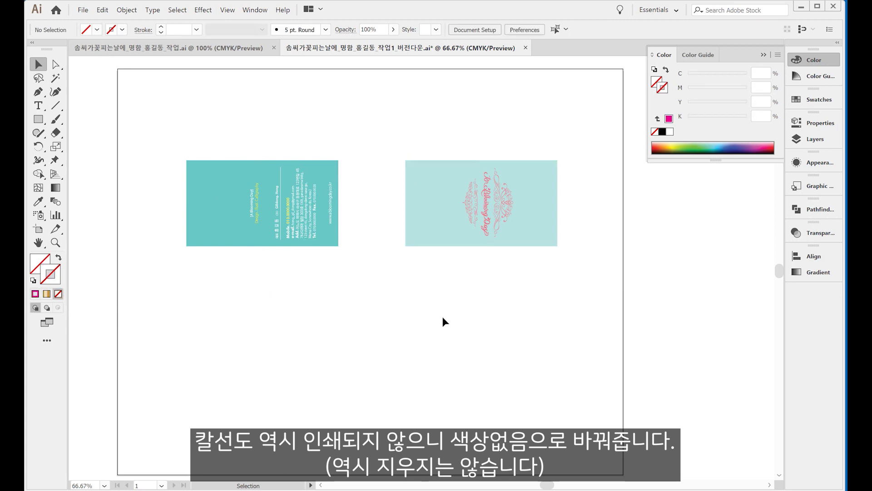
- Convert all text on the business card to outlines
{"action": "left_click", "coordinate": [55, 243]}
{"action": "left_click_drag", "start_coordinate": [179, 144], "coordinate": [727, 337]}
{"action": "key", "text": "a"}
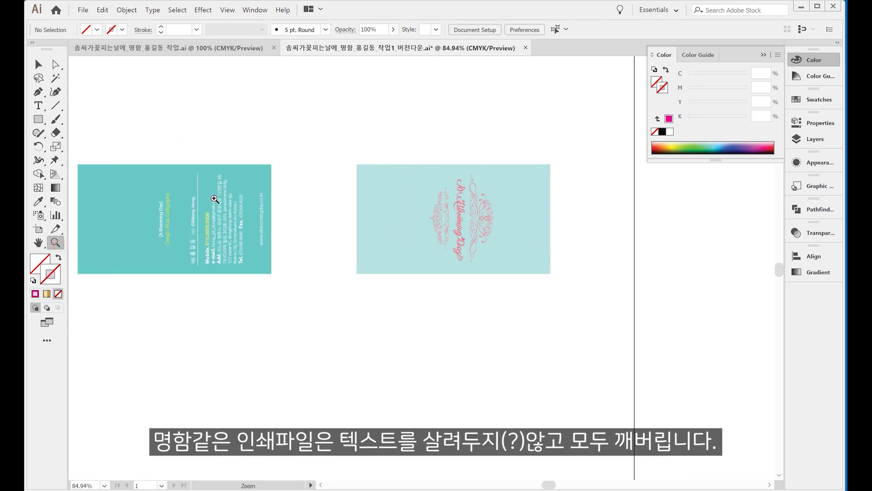
{"action": "left_click_drag", "start_coordinate": [213, 197], "coordinate": [317, 202]}
{"action": "key", "text": "ctrl+plus"}
{"action": "key", "text": "ctrl+plus"}
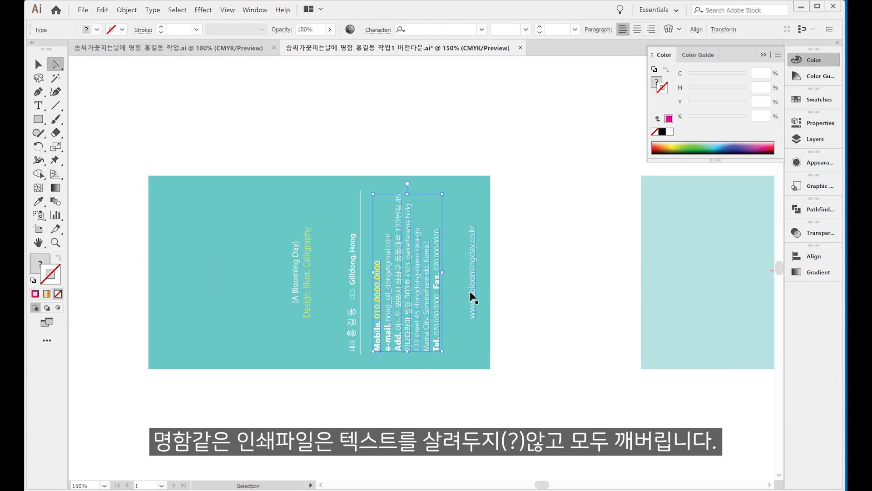
{"action": "key", "text": "ctrl+a"}
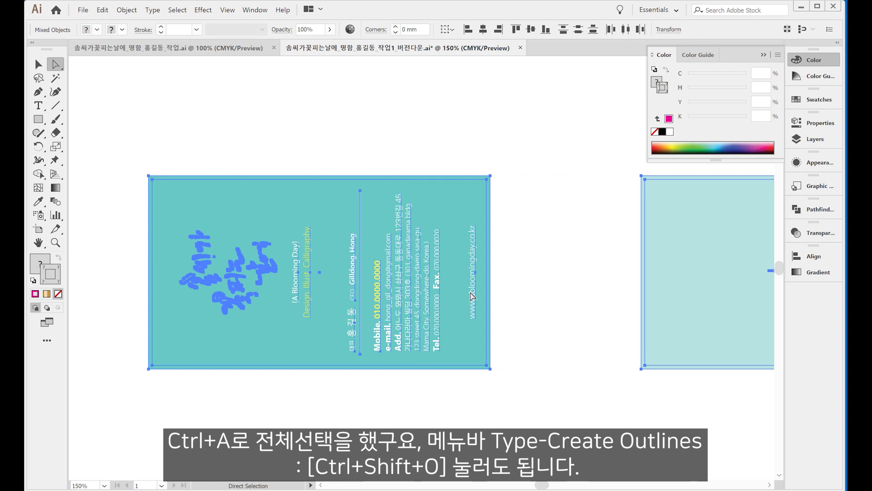
{"action": "left_click", "coordinate": [160, 13]}
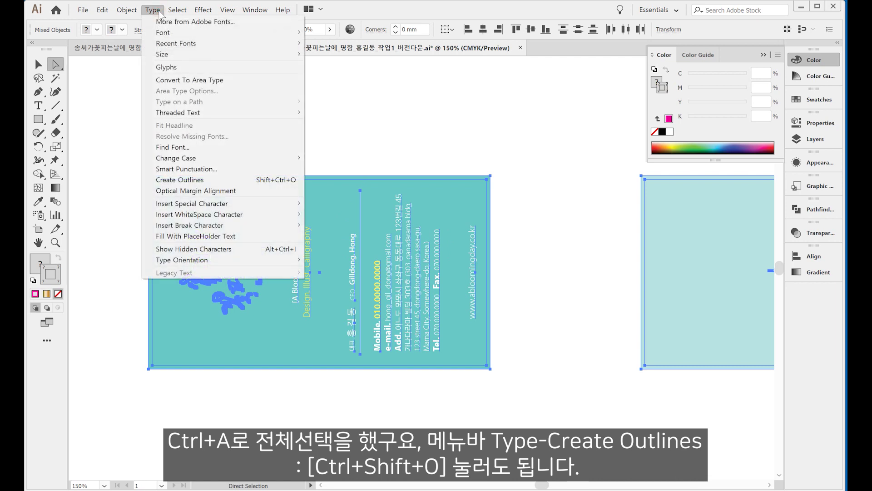
{"action": "left_click", "coordinate": [202, 181]}
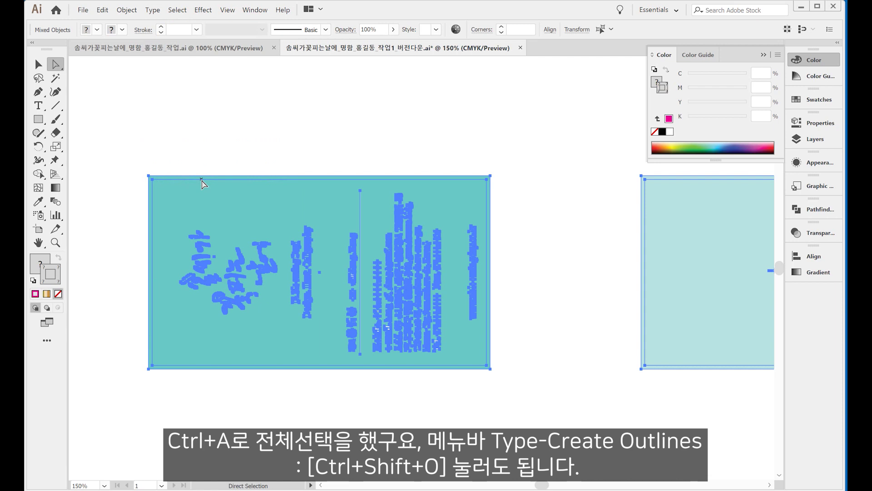
{"action": "left_click", "coordinate": [323, 94]}
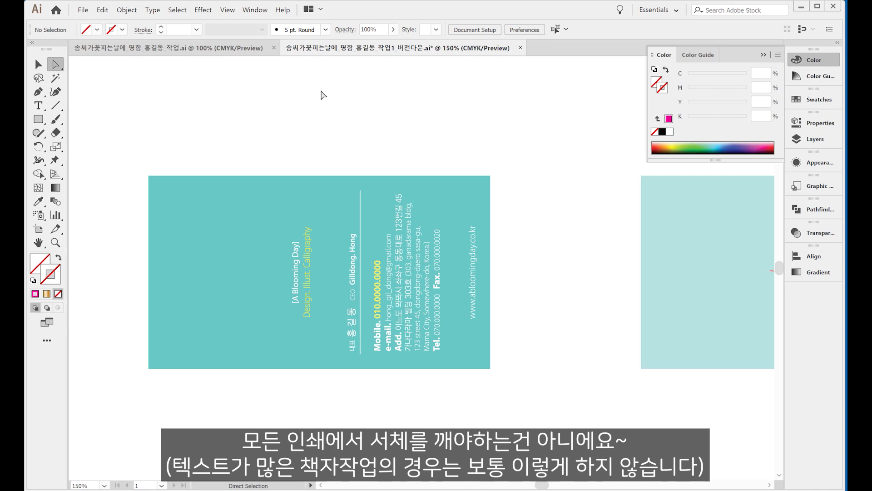
- Apply the Crop Marks effect to the 90 × 50 mm trim rectangle on the front side of the card
{"action": "key", "text": "ctrl+0"}
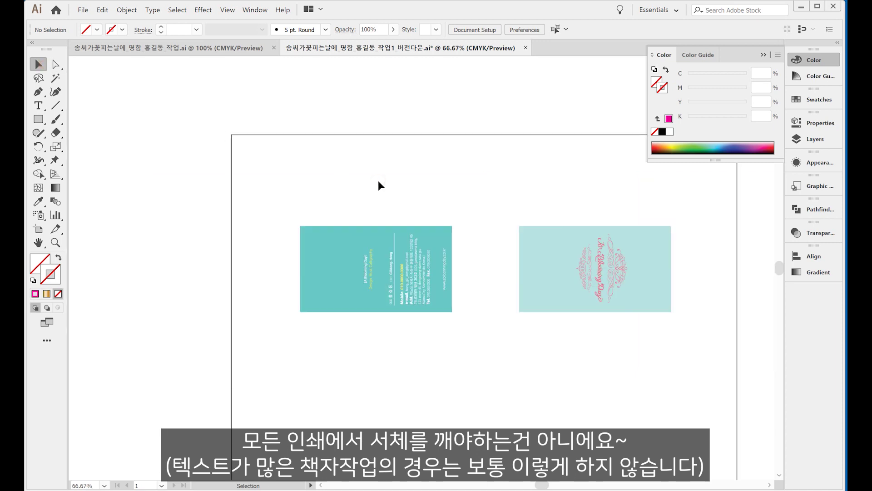
{"action": "left_click_drag", "start_coordinate": [542, 191], "coordinate": [469, 172]}
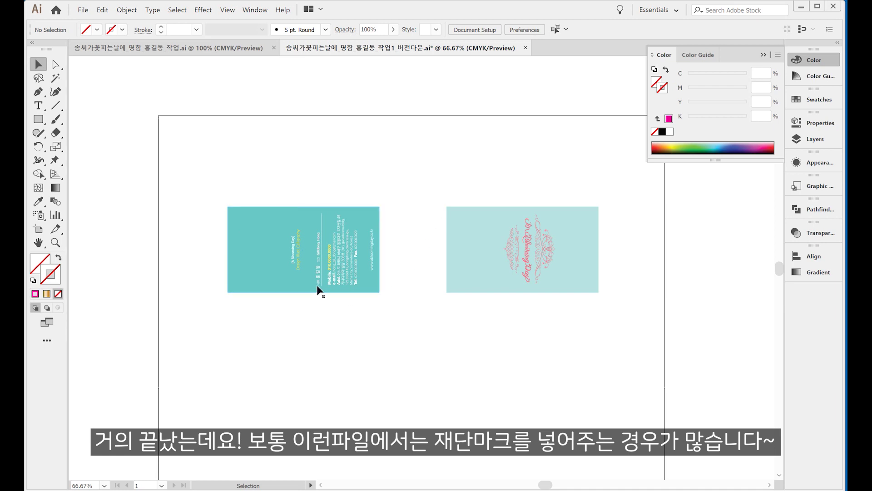
{"action": "left_click", "coordinate": [60, 65]}
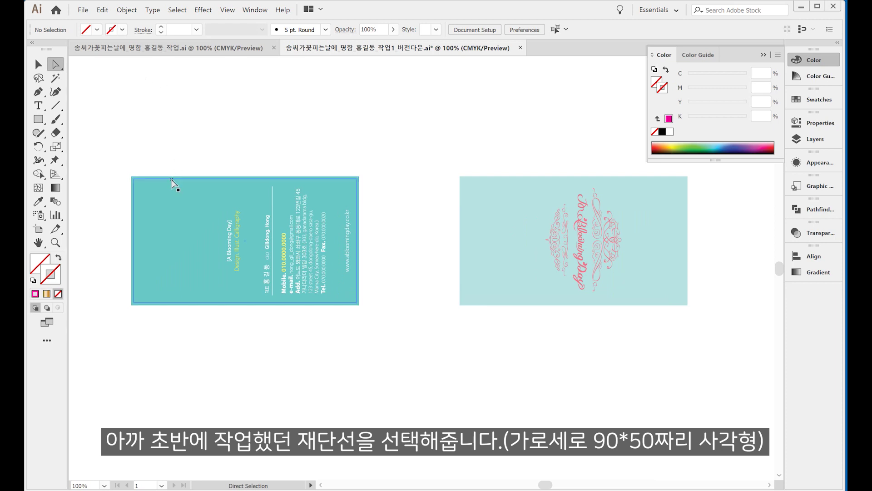
{"action": "left_click", "coordinate": [172, 181]}
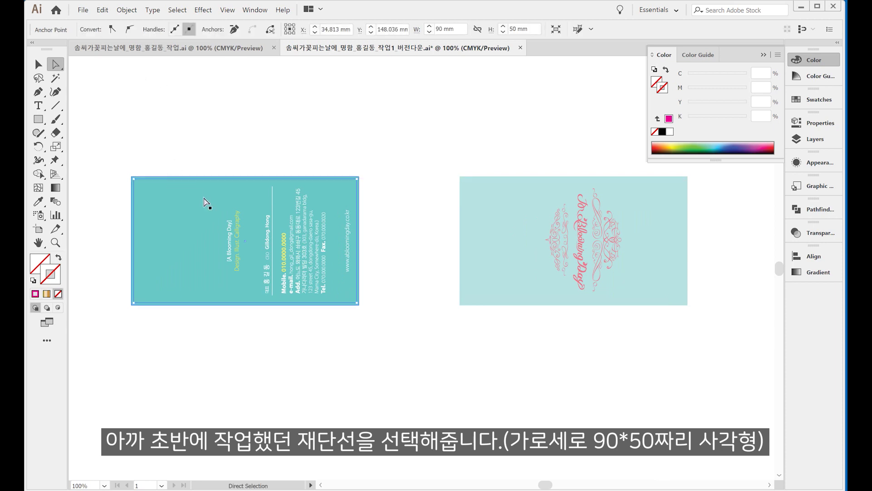
{"action": "left_click", "coordinate": [209, 11]}
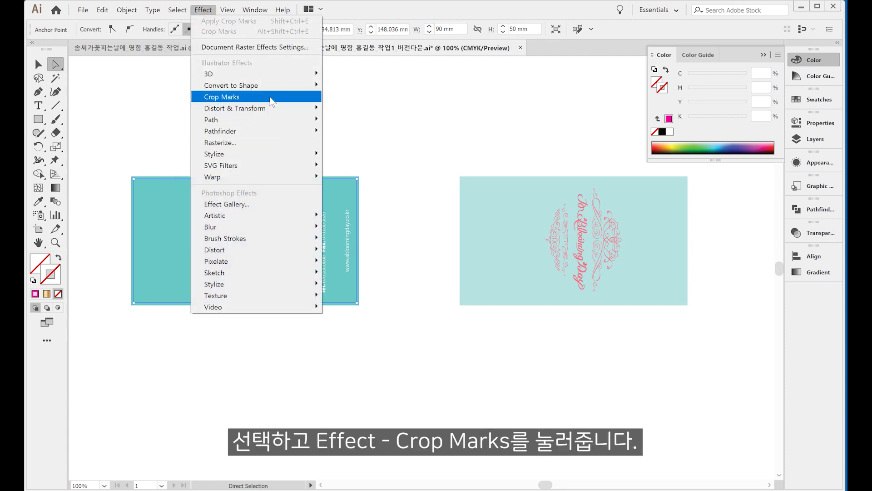
{"action": "left_click", "coordinate": [271, 98]}
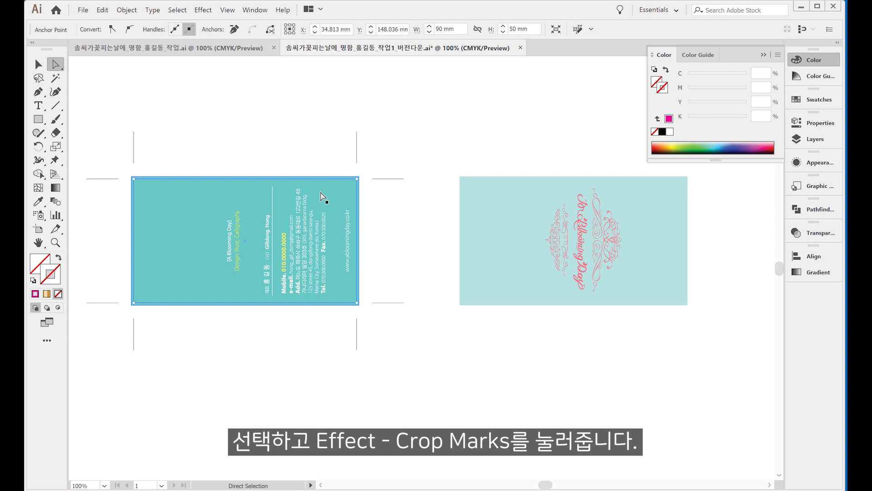
- Apply the Crop Marks effect to the 90 × 50 mm trim rectangle on the back side of the card
{"action": "scroll", "coordinate": [499, 155], "scroll_direction": "right", "scroll_amount": 4}
{"action": "left_click", "coordinate": [388, 179], "text": "shift"}
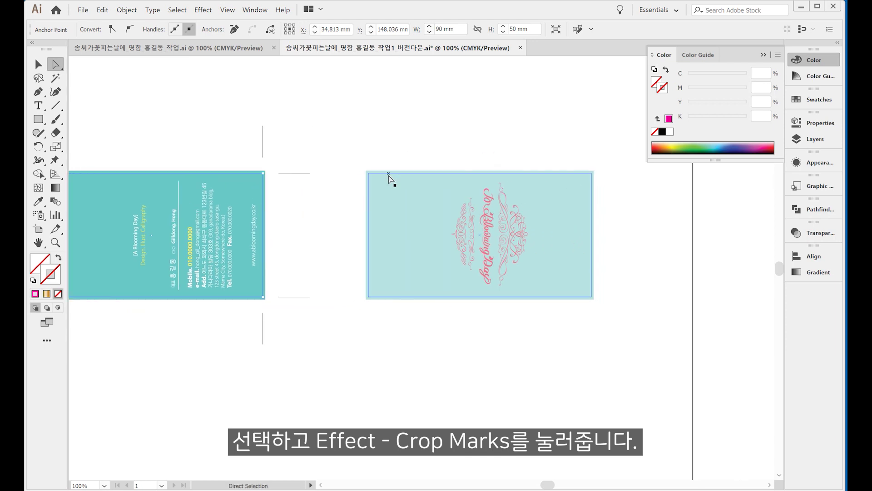
{"action": "left_click", "coordinate": [389, 180]}
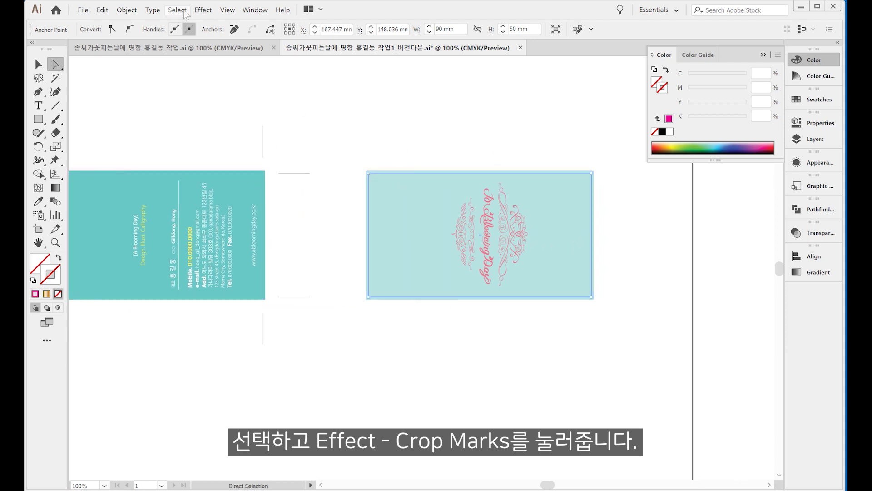
{"action": "left_click", "coordinate": [203, 10]}
{"action": "left_click", "coordinate": [235, 97]}
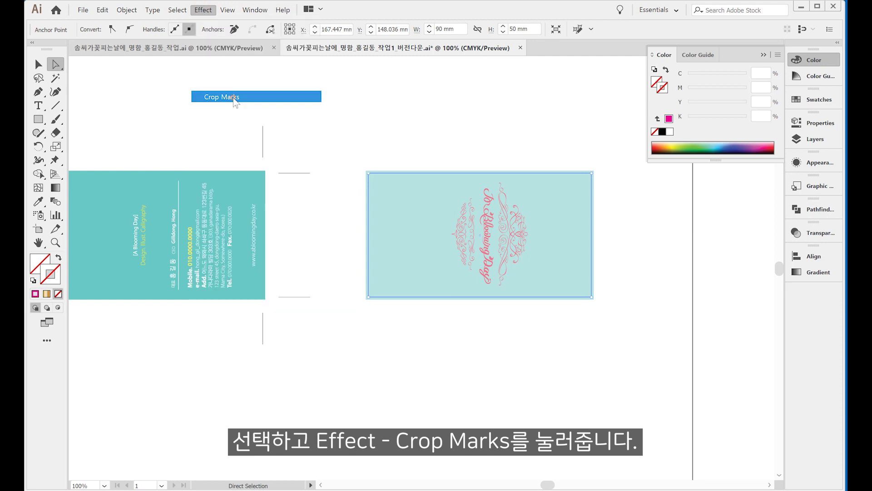
{"action": "left_click", "coordinate": [459, 132]}
{"action": "left_click_drag", "start_coordinate": [363, 253], "coordinate": [417, 243]}
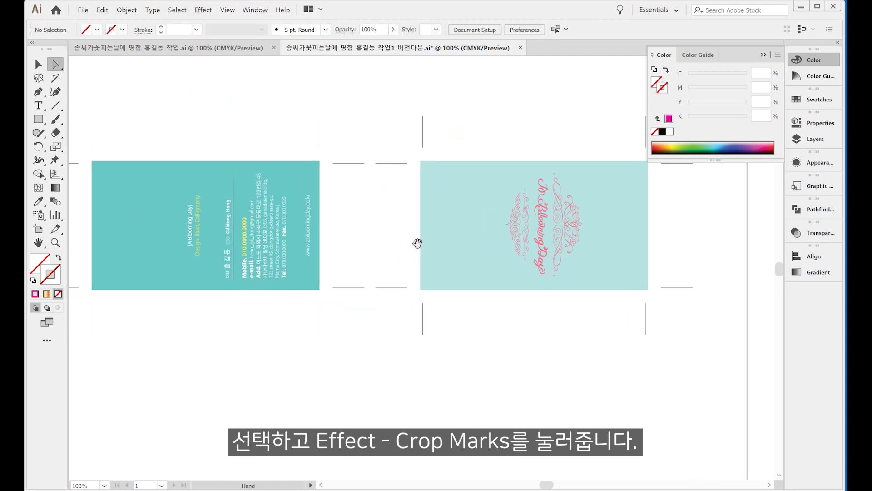
{"action": "key", "text": "ctrl+minus"}
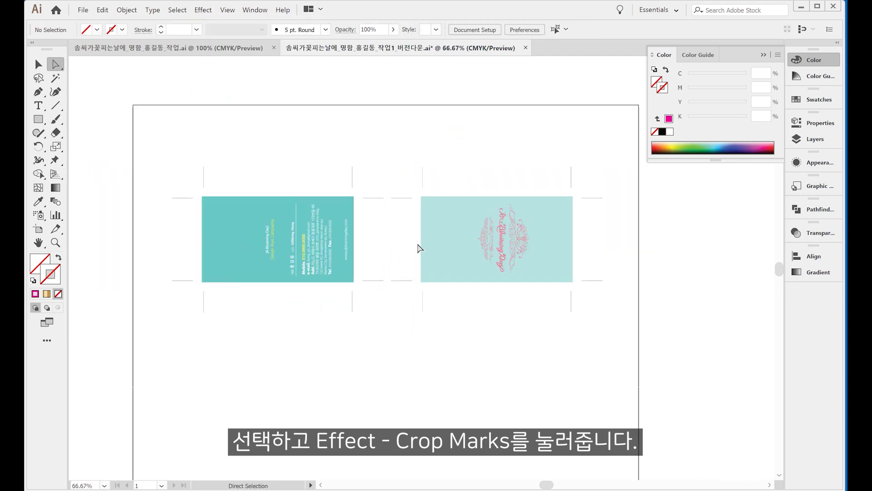
- Duplicate the whole front side with its crop marks and place the copy directly below the original on the artboard
{"action": "key", "text": "v"}
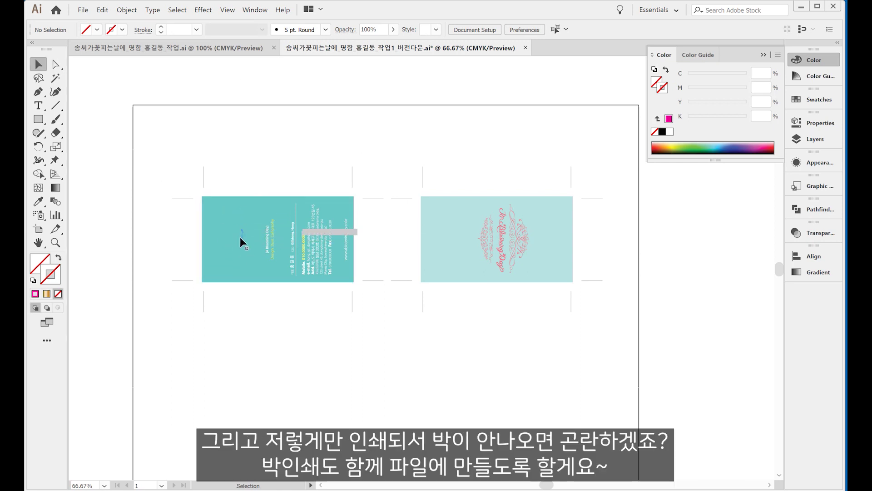
{"action": "left_click_drag", "start_coordinate": [142, 163], "coordinate": [383, 339]}
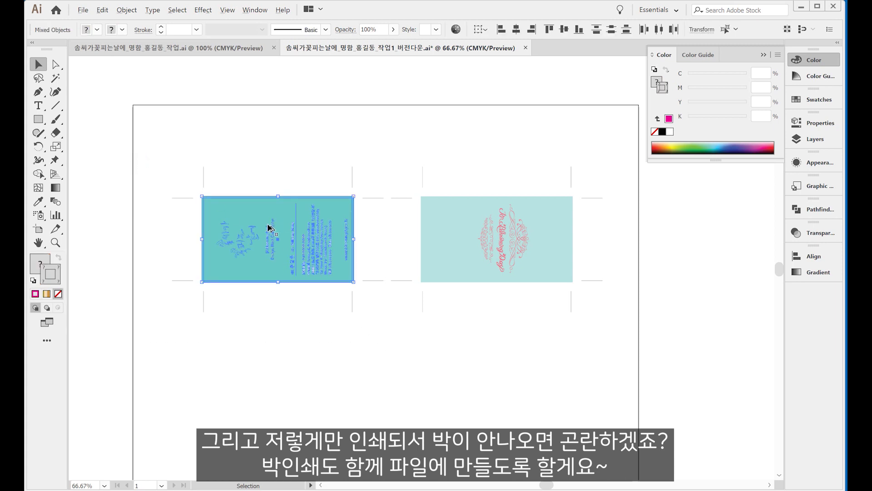
{"action": "left_click_drag", "start_coordinate": [273, 240], "coordinate": [271, 399]}
{"action": "key", "text": "ctrl+shift+a"}
{"action": "scroll", "coordinate": [259, 341], "scroll_direction": "down", "scroll_amount": 3}
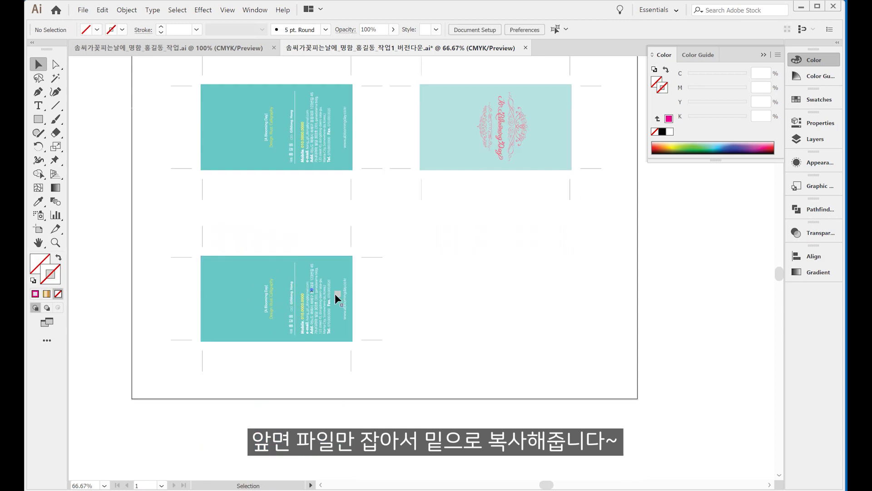
{"action": "left_click", "coordinate": [237, 296]}
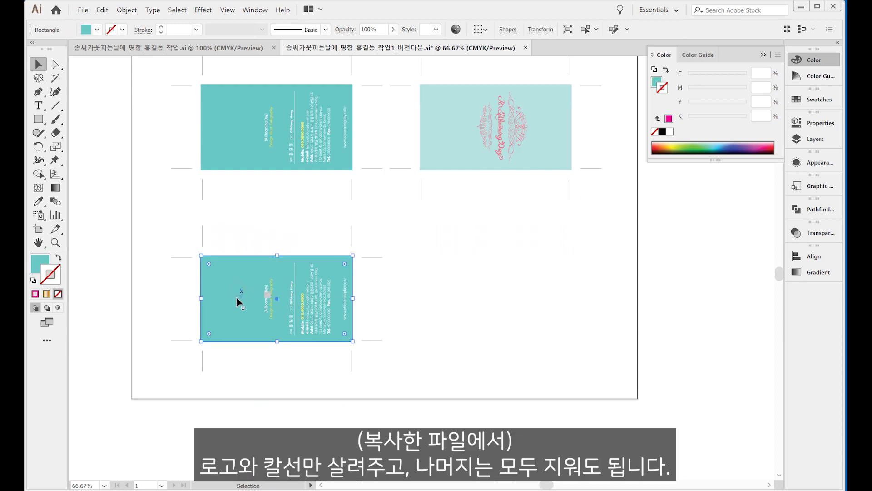
{"action": "left_click", "coordinate": [235, 297]}
{"action": "key", "text": "Delete"}
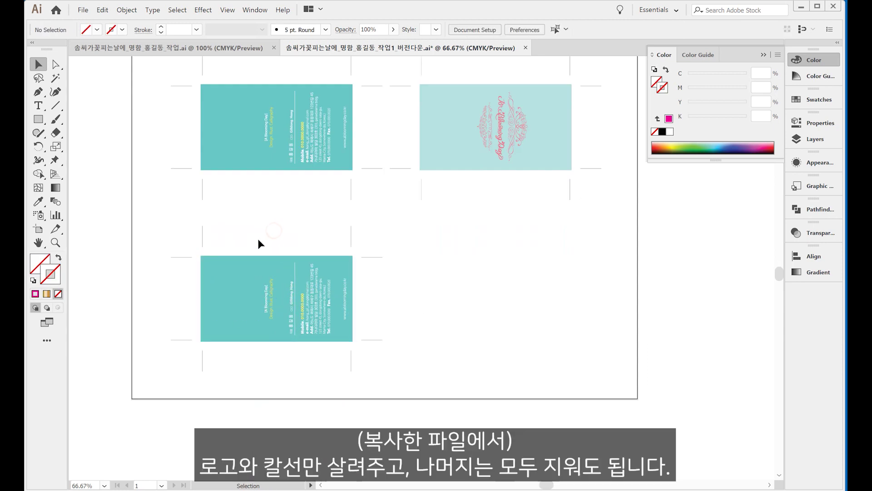
{"action": "left_click", "coordinate": [240, 256]}
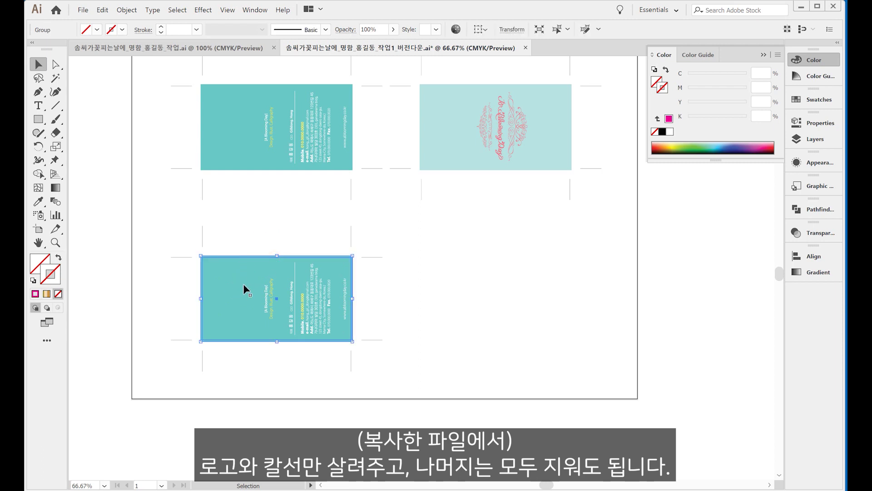
{"action": "left_click", "coordinate": [266, 226]}
- Delete the teal background, the text and the divider line from the lower copy, keeping the logo, cutting lines and crop marks
{"action": "left_click_drag", "start_coordinate": [210, 232], "coordinate": [361, 362]}
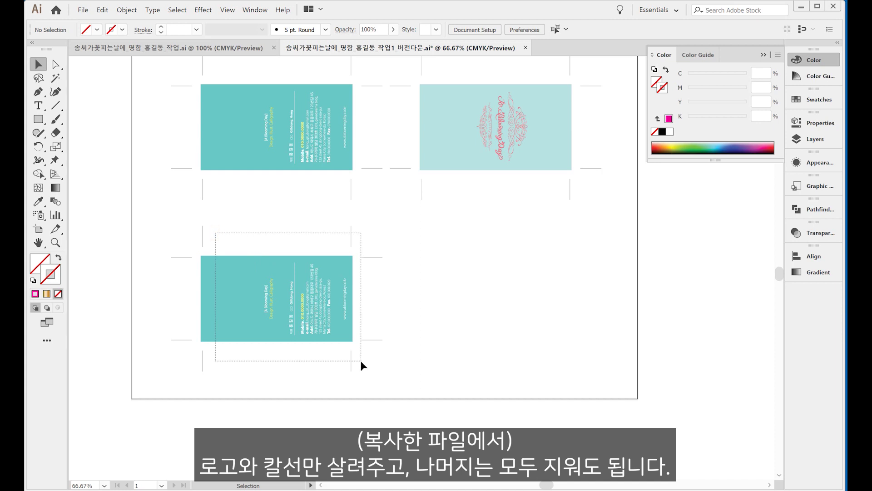
{"action": "left_click", "coordinate": [242, 257], "text": "shift"}
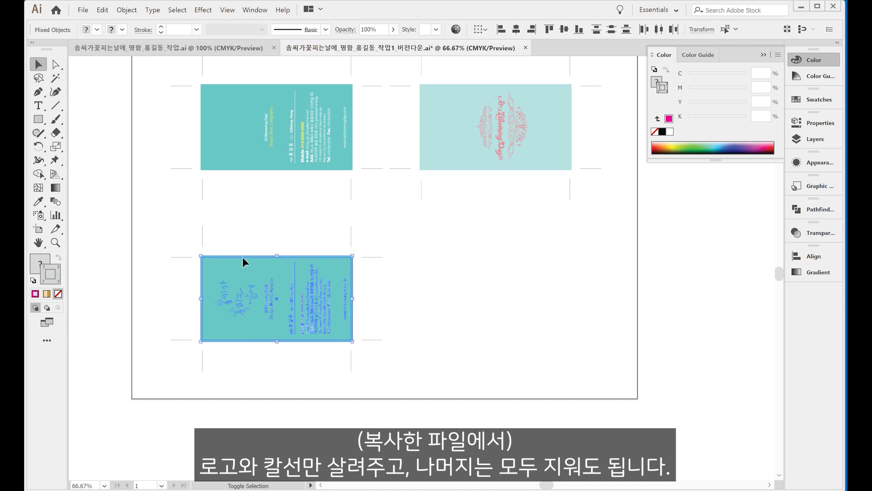
{"action": "left_click", "coordinate": [243, 258], "text": "shift"}
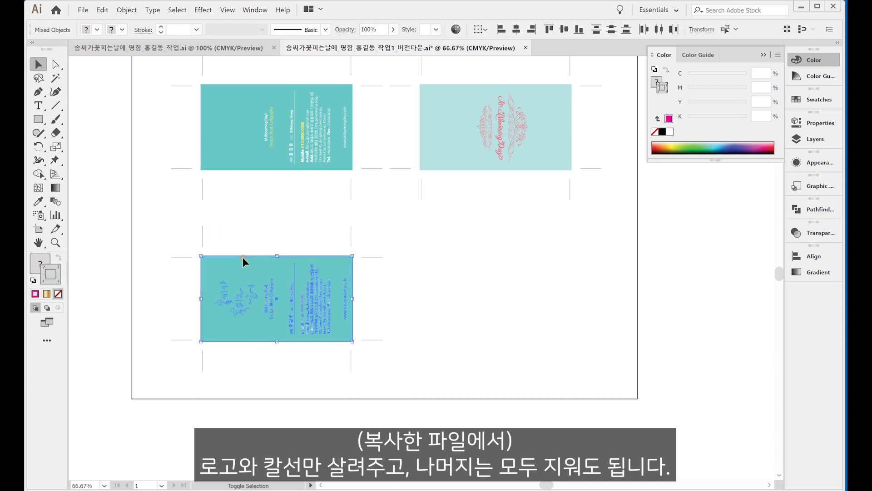
{"action": "left_click", "coordinate": [220, 299], "text": "shift"}
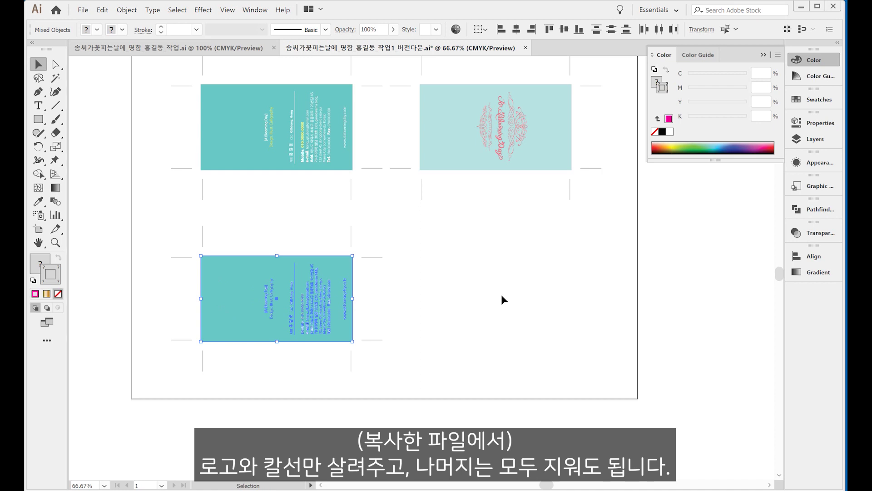
{"action": "key", "text": "Delete"}
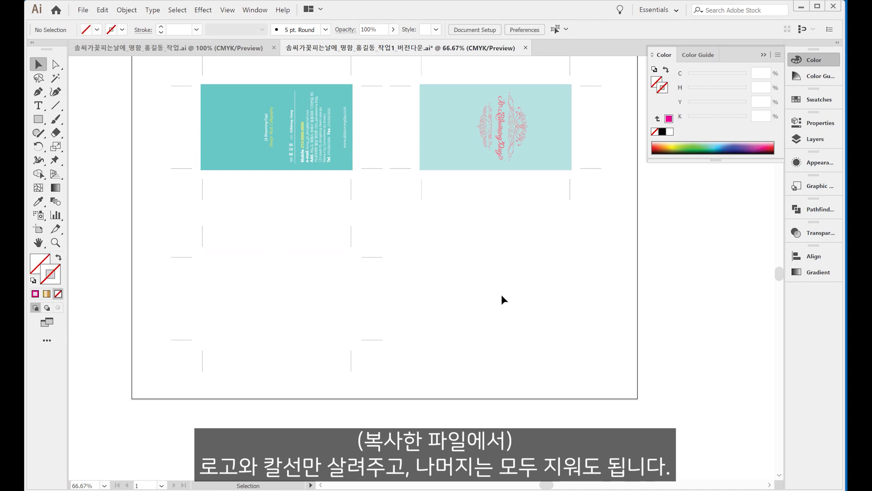
{"action": "left_click_drag", "start_coordinate": [161, 223], "coordinate": [442, 361]}
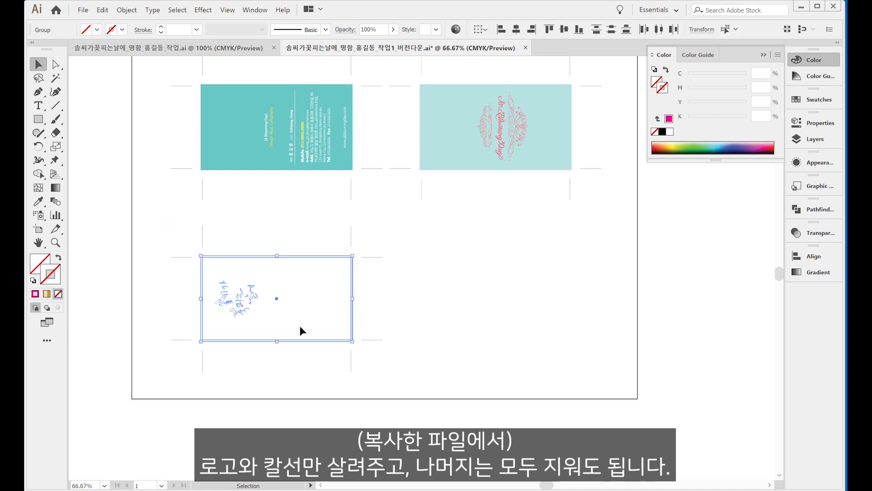
{"action": "key", "text": "Delete"}
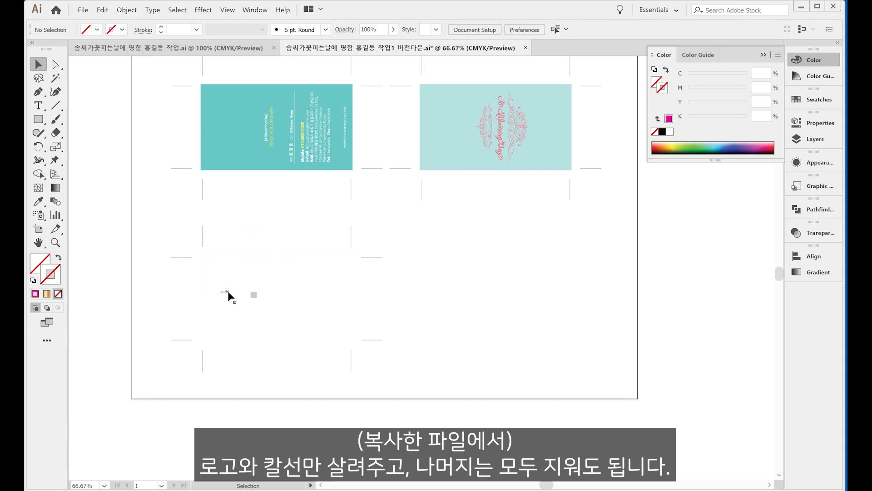
- Fill the uncolored calligraphy logo in the lower copy with black at K 100 and leave its stroke at None
{"action": "left_click", "coordinate": [228, 293]}
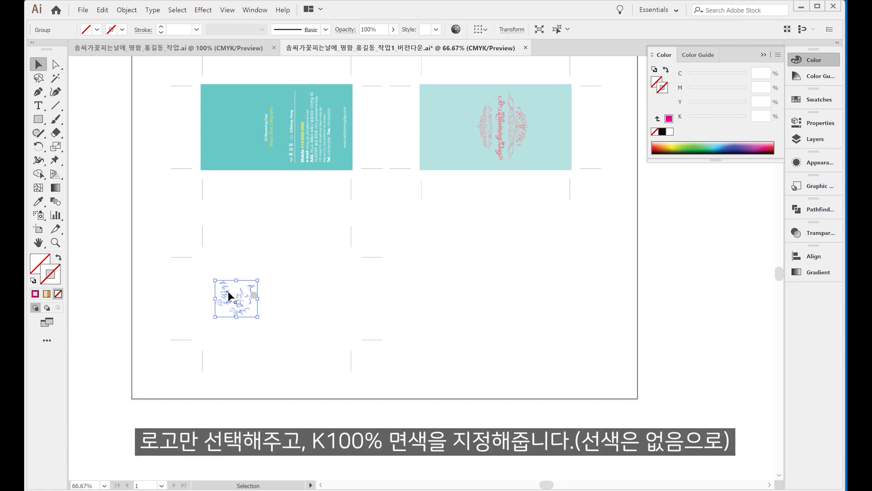
{"action": "left_click", "coordinate": [656, 83]}
{"action": "left_click", "coordinate": [662, 132]}
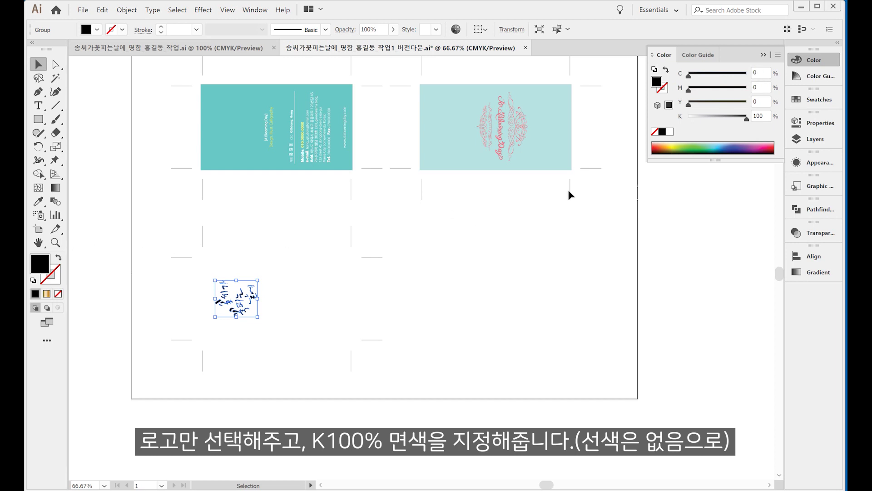
- Change the lower logo's black fill to a mix of C 39, M 56 and Y 71 with K 100
{"action": "left_click", "coordinate": [711, 74]}
{"action": "left_click", "coordinate": [722, 88]}
{"action": "left_click", "coordinate": [730, 104]}
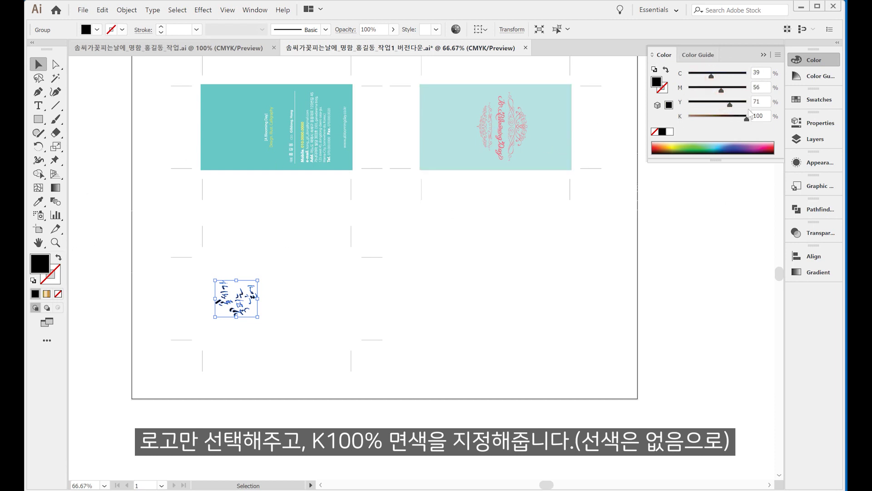
- Set the lower logo's fill to pure black with C 0, M 0, Y 0 and K 100, and deselect it
{"action": "left_click_drag", "start_coordinate": [730, 104], "coordinate": [610, 73]}
{"action": "left_click", "coordinate": [710, 246]}
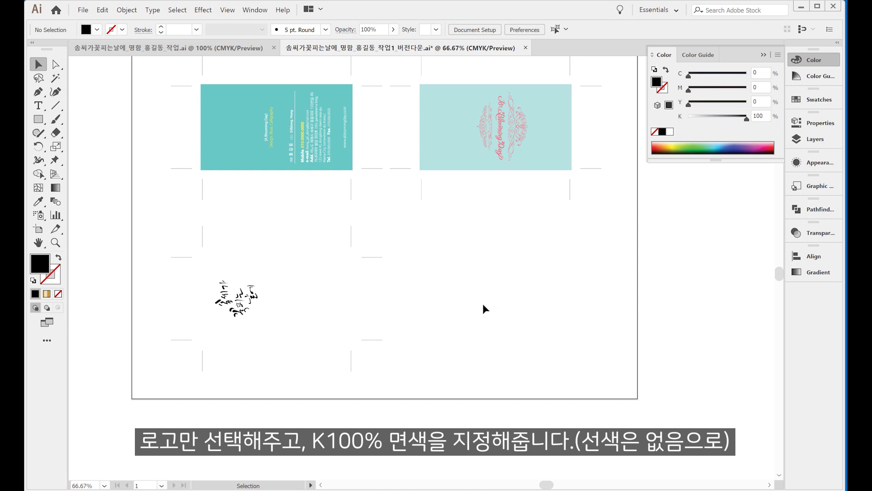
- Add the black horizontal text label "유광금박" in the empty area beside the lower foil copy
{"action": "scroll", "coordinate": [483, 304], "scroll_direction": "up", "scroll_amount": 2}
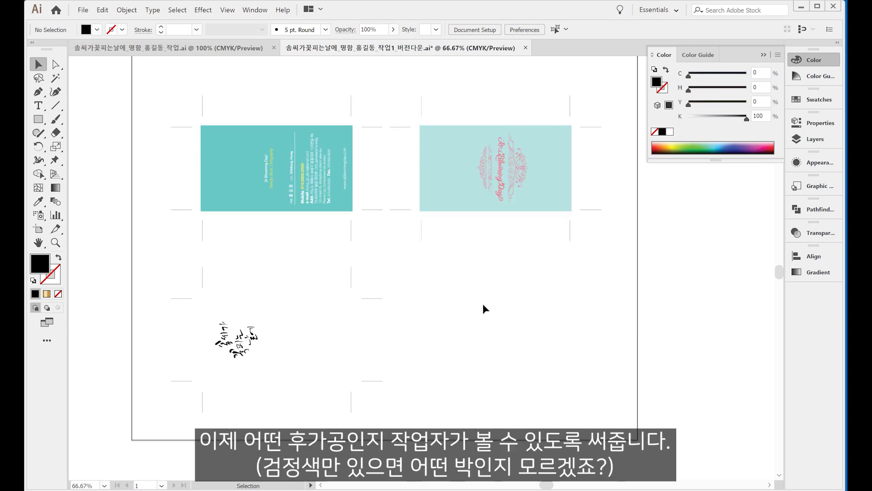
{"action": "left_click", "coordinate": [46, 109]}
{"action": "left_click", "coordinate": [402, 340]}
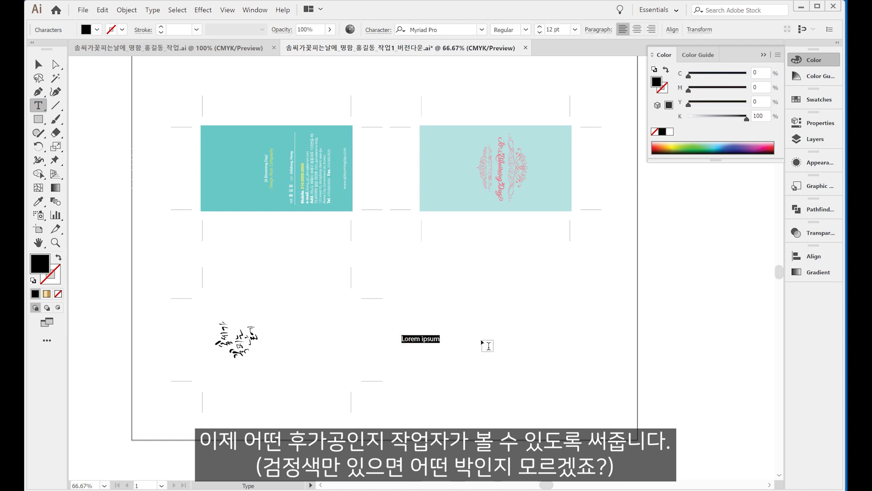
{"action": "type", "text": "d"}
{"action": "key", "text": "BackSpace"}
{"action": "key", "text": "Hangul"}
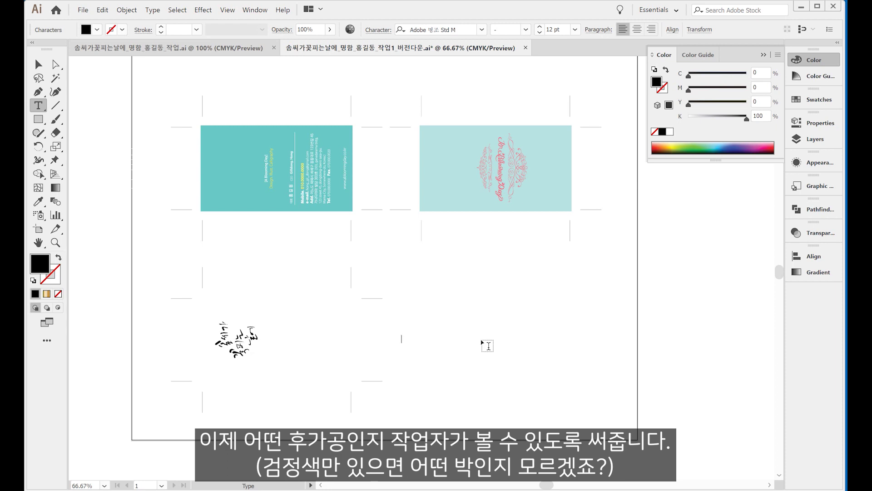
{"action": "type", "text": "유광"}
{"action": "type", "text": "금배"}
{"action": "key", "text": "Escape"}
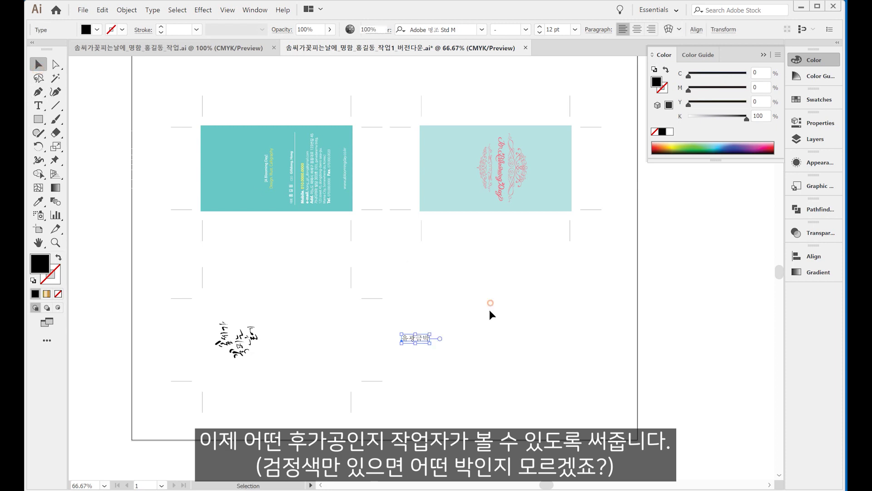
- Move the foil label just outside the upper-left corner of the lower copy, next to its crop marks
{"action": "left_click", "coordinate": [490, 310]}
{"action": "left_click_drag", "start_coordinate": [427, 342], "coordinate": [176, 280]}
{"action": "left_click", "coordinate": [488, 362]}
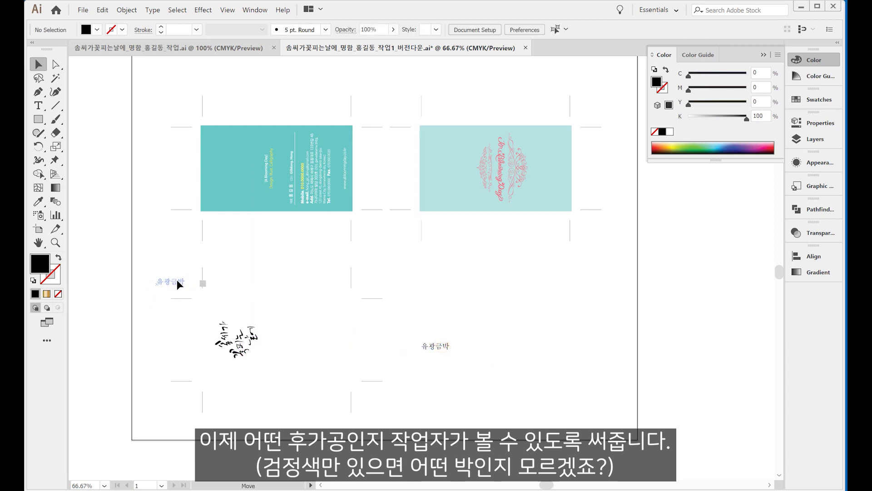
{"action": "left_click", "coordinate": [599, 324]}
{"action": "left_click_drag", "start_coordinate": [602, 324], "coordinate": [598, 337]}
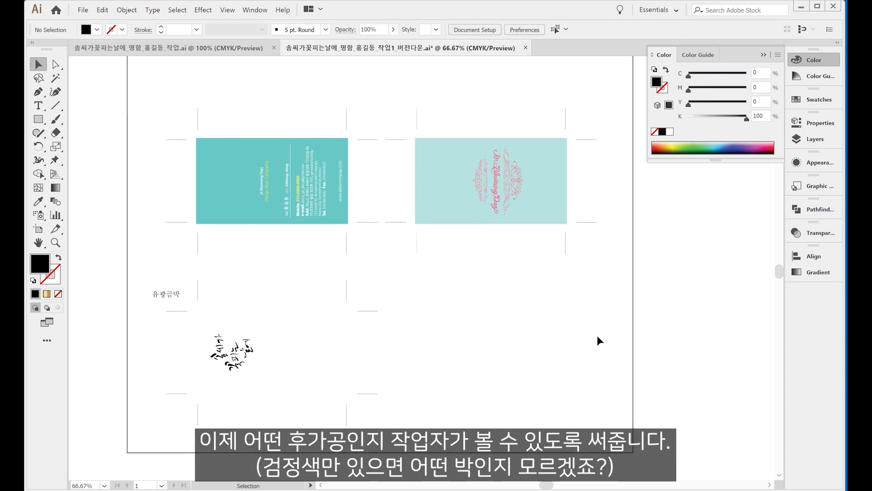
- Select all the artwork, convert the foil label's text to outlines and clear the selection
{"action": "key", "text": "ctrl+a"}
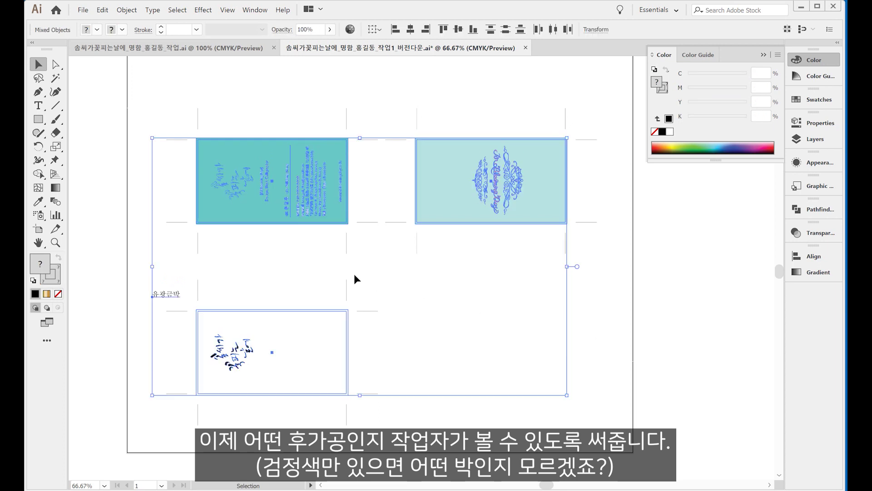
{"action": "left_click", "coordinate": [169, 295], "text": "shift"}
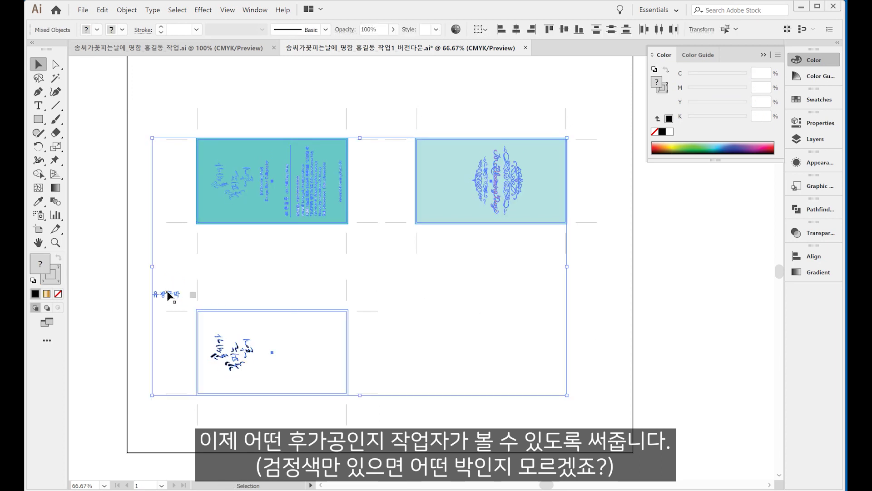
{"action": "left_click", "coordinate": [163, 253]}
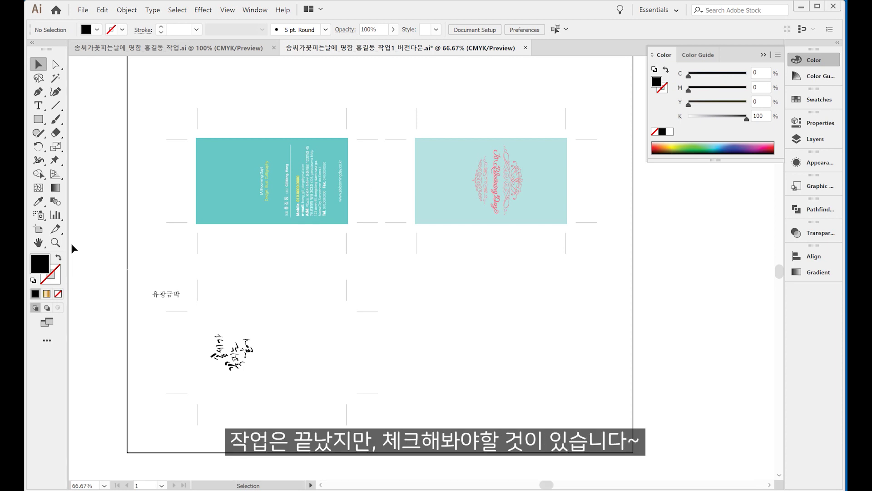
- Display the document in Outline mode with the whole artboard in view to look for stray or invisible objects
{"action": "scroll", "coordinate": [71, 244], "scroll_direction": "up", "scroll_amount": 3}
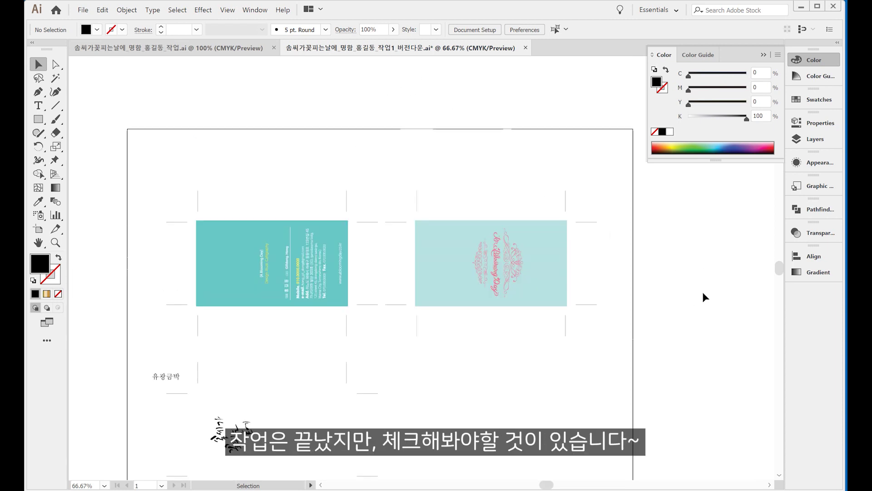
{"action": "scroll", "coordinate": [457, 200], "scroll_direction": "down", "scroll_amount": 3}
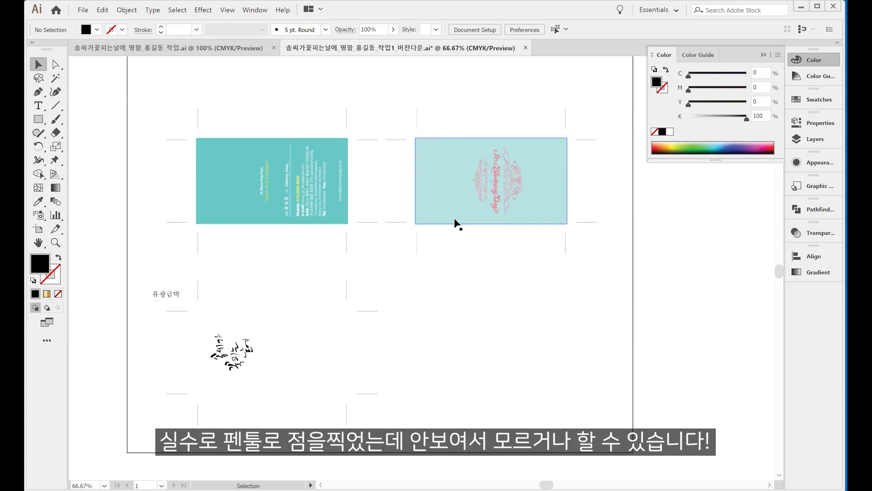
{"action": "key", "text": "ctrl+y"}
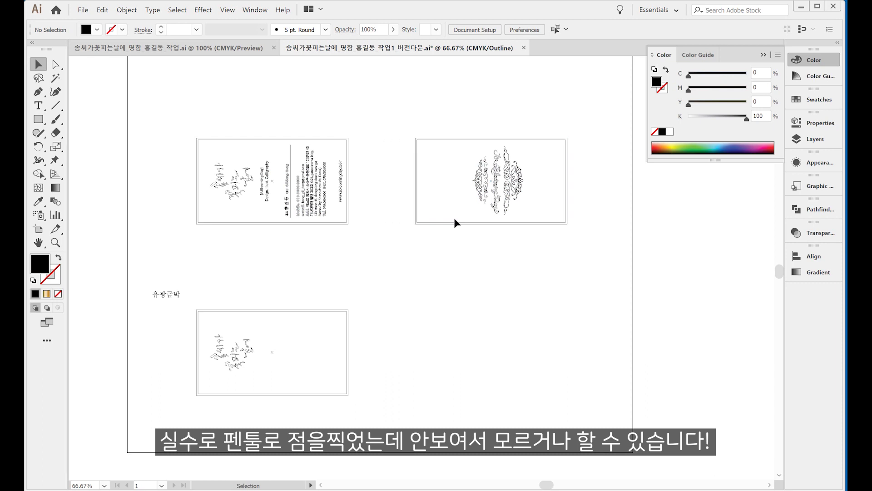
{"action": "key", "text": "ctrl+minus"}
{"action": "key", "text": "ctrl+minus"}
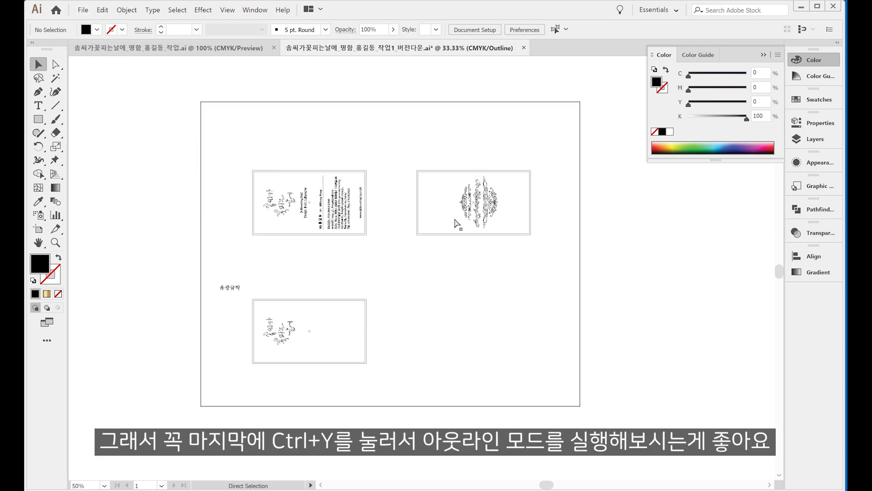
- Place a stray anchor point above the artboard with the Pen tool, select it and delete it
{"action": "left_click", "coordinate": [38, 91]}
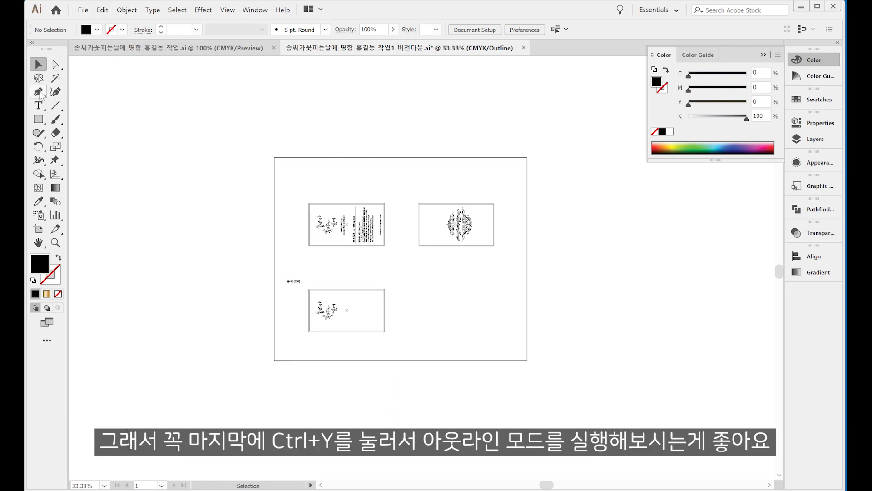
{"action": "left_click", "coordinate": [370, 117]}
{"action": "left_click", "coordinate": [40, 62]}
{"action": "left_click_drag", "start_coordinate": [341, 99], "coordinate": [405, 134]}
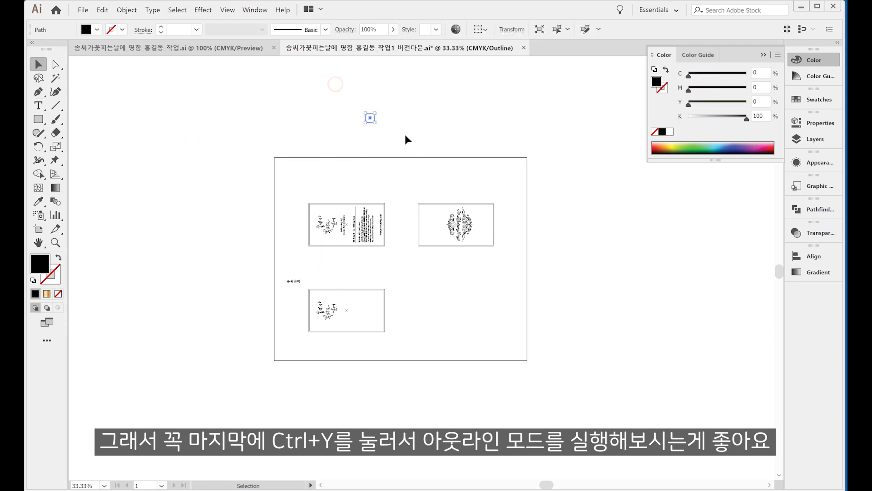
{"action": "left_click", "coordinate": [405, 134]}
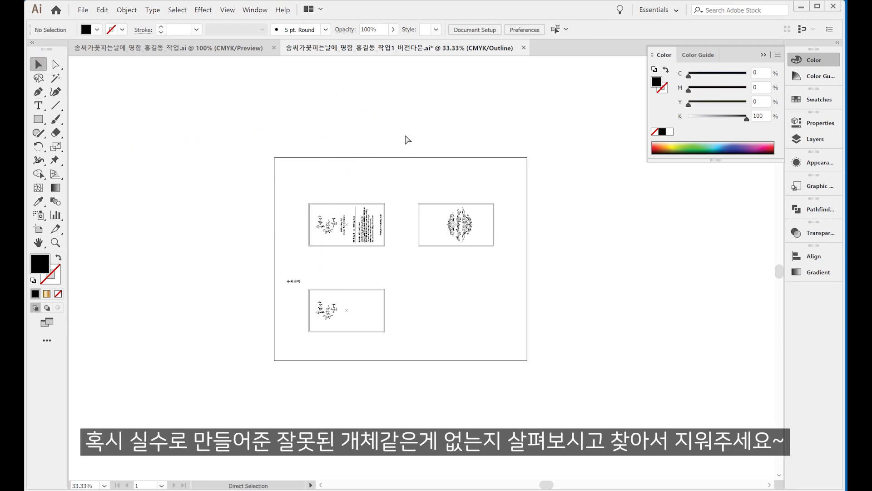
- Compare the artwork in Preview and Outline modes for leftover objects, and return to Preview
{"action": "key", "text": "ctrl+y"}
{"action": "left_click_drag", "start_coordinate": [425, 191], "coordinate": [399, 163]}
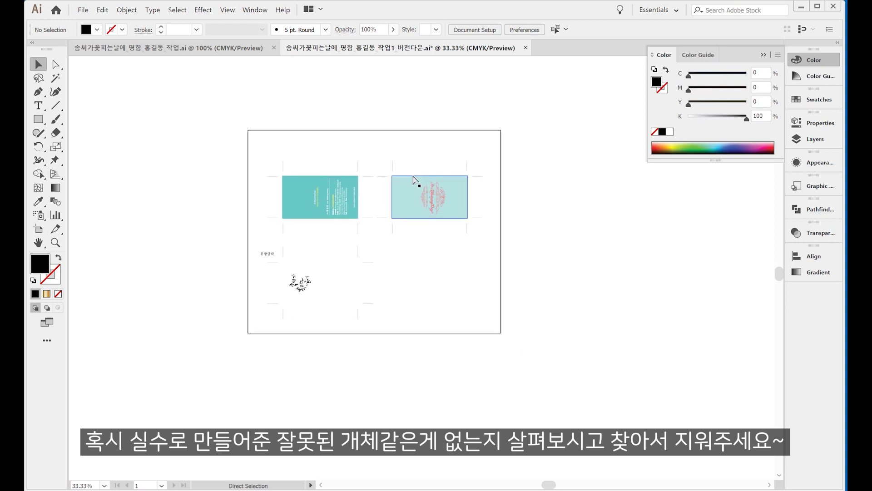
{"action": "key", "text": "ctrl+y"}
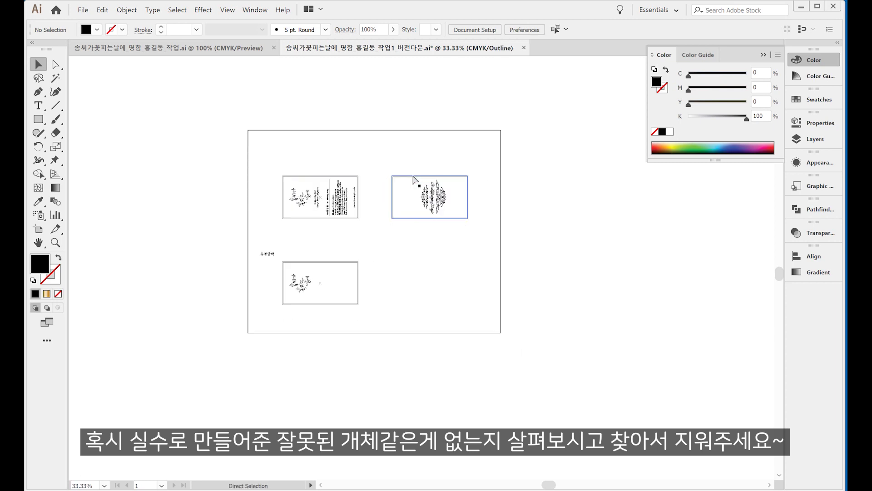
{"action": "key", "text": "ctrl+y"}
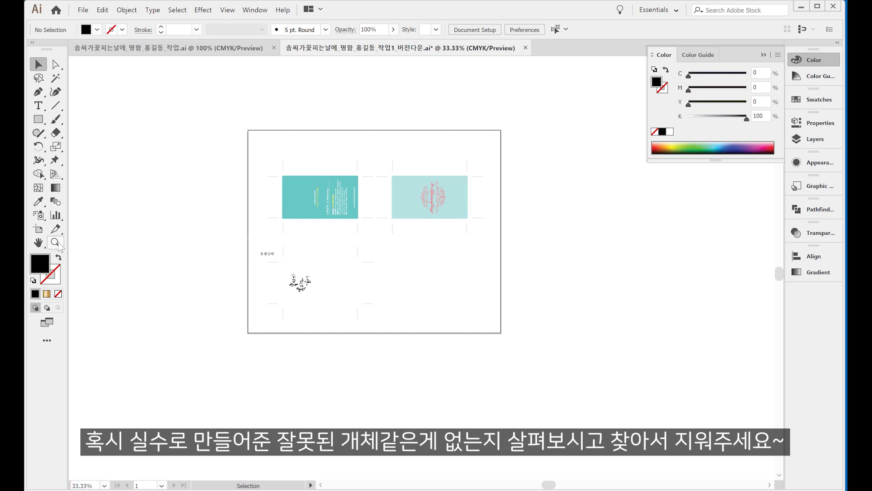
- Select the white text groups on the teal front side and turn off Overprint Fill in their attributes
{"action": "key", "text": "z"}
{"action": "left_click_drag", "start_coordinate": [381, 208], "coordinate": [512, 238]}
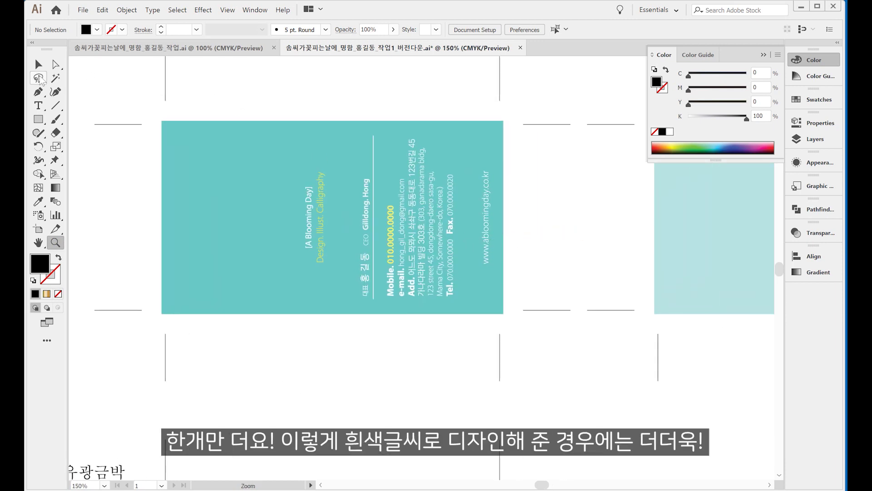
{"action": "key", "text": "v"}
{"action": "left_click", "coordinate": [310, 214]}
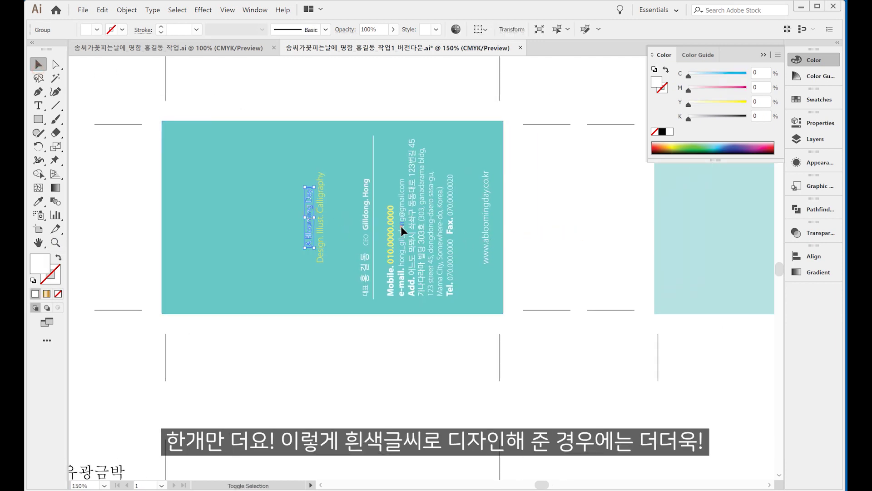
{"action": "left_click", "coordinate": [402, 227], "text": "shift"}
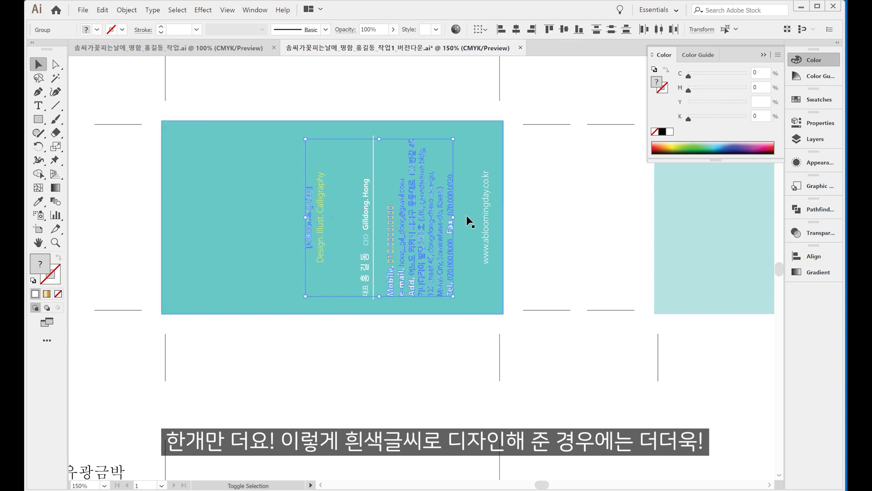
{"action": "left_click", "coordinate": [365, 223], "text": "shift"}
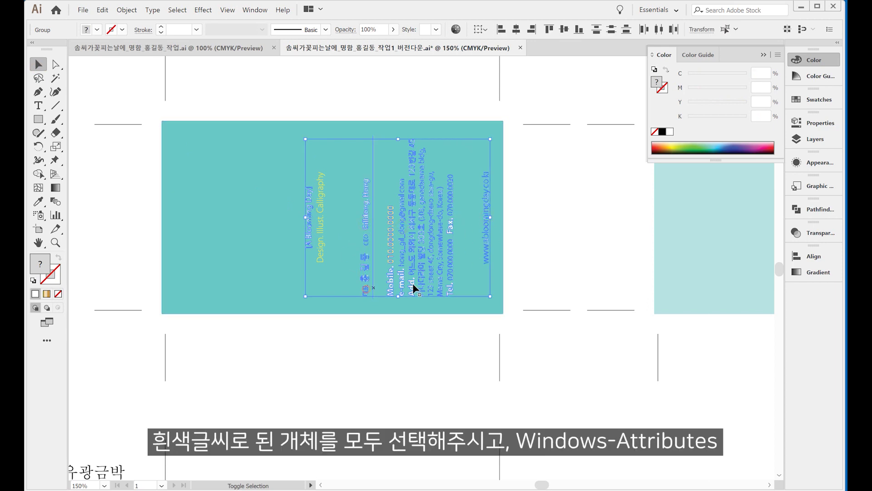
{"action": "left_click", "coordinate": [254, 10]}
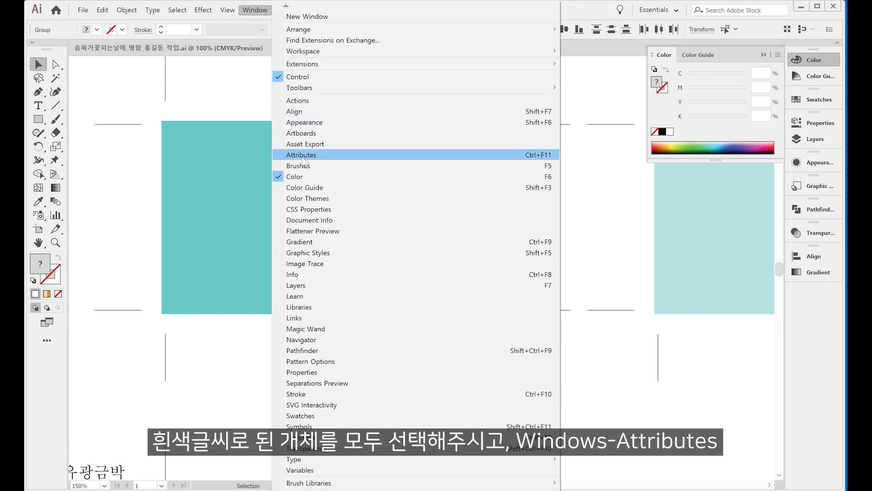
{"action": "left_click", "coordinate": [302, 155]}
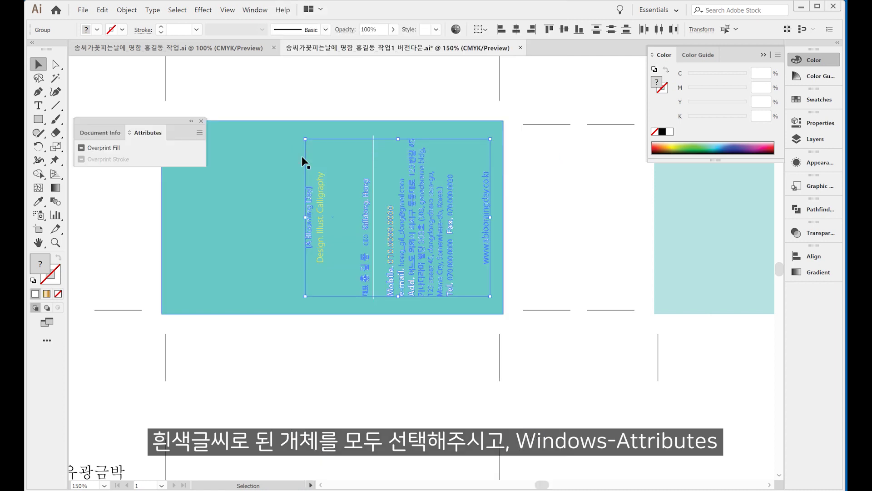
{"action": "left_click", "coordinate": [82, 148]}
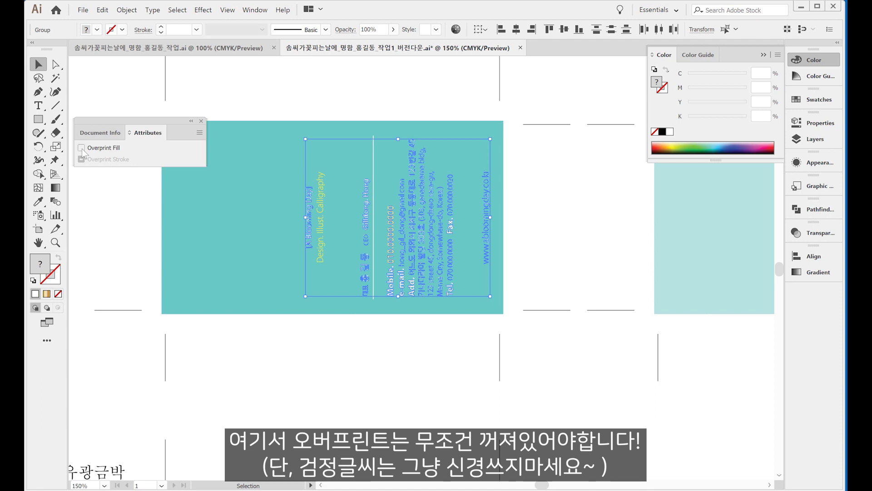
{"action": "left_click", "coordinate": [116, 99]}
- Check the overprint attributes of the white divider line and the bracketed English company name on the front side
{"action": "left_click", "coordinate": [374, 168]}
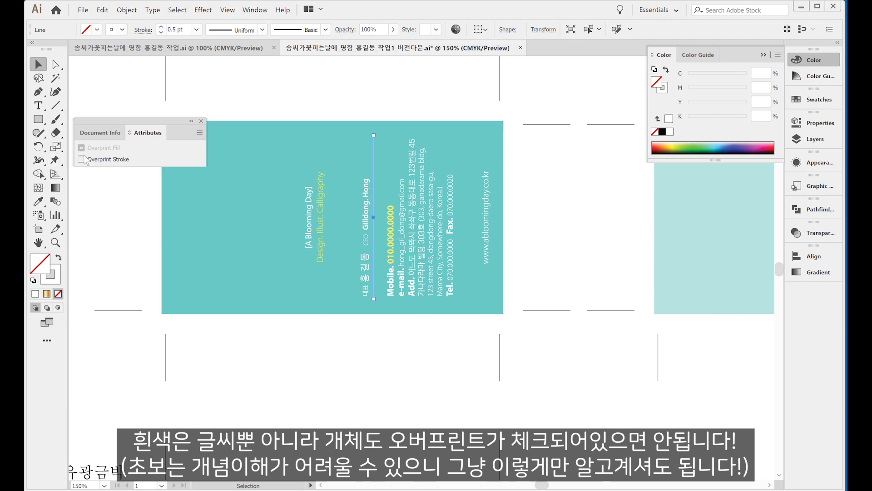
{"action": "left_click", "coordinate": [83, 193]}
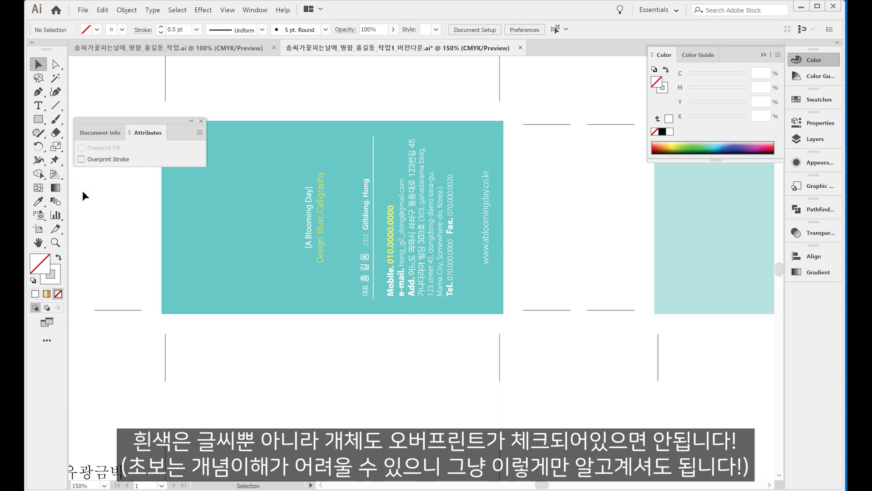
{"action": "left_click", "coordinate": [309, 209]}
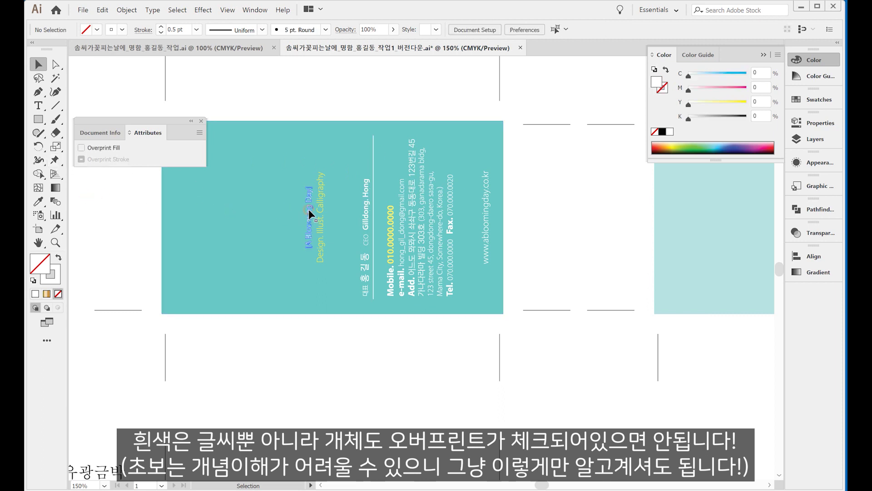
{"action": "left_click", "coordinate": [118, 225]}
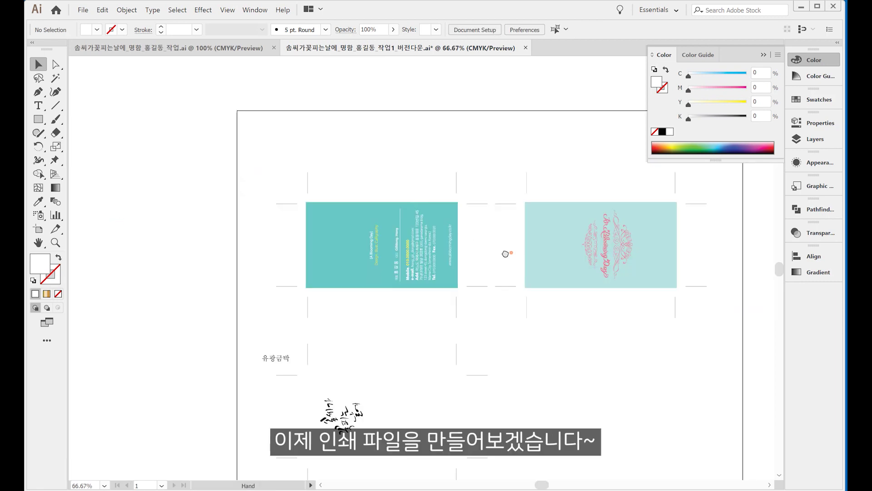
- Save the document on the desktop as an Illustrator EPS copy, replacing the file name's ending 작업1_버전다운 with 인쇄1
{"action": "left_click_drag", "start_coordinate": [506, 249], "coordinate": [428, 210]}
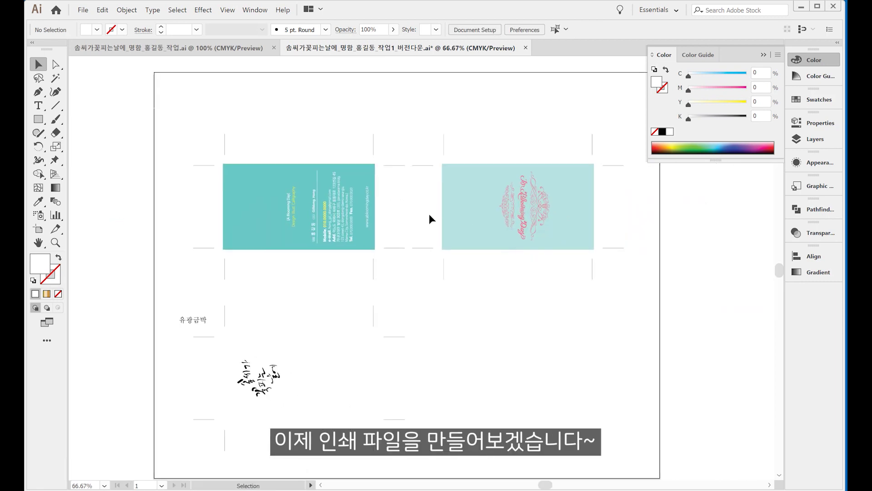
{"action": "key", "text": "ctrl+shift+s"}
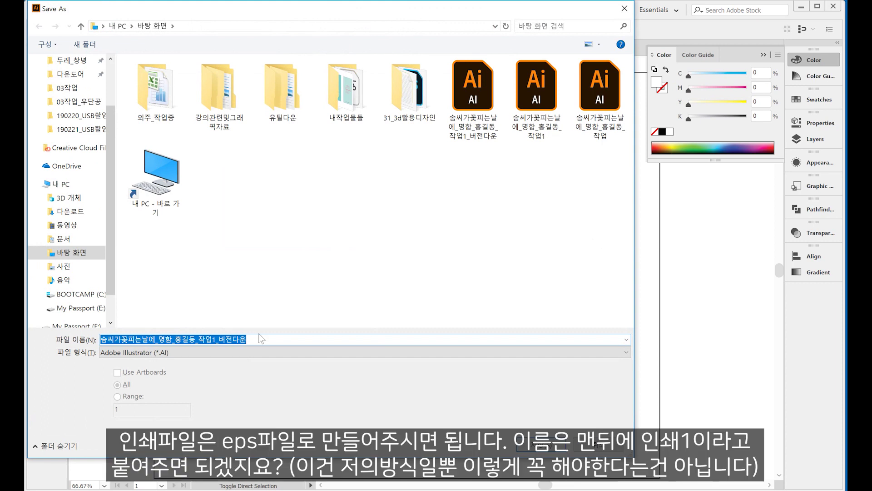
{"action": "left_click", "coordinate": [227, 353]}
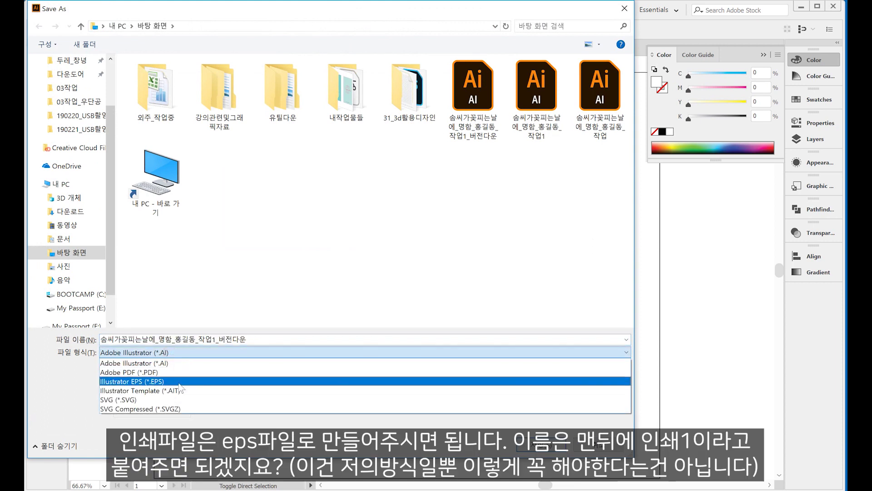
{"action": "left_click", "coordinate": [189, 381]}
{"action": "double_click", "coordinate": [226, 340]}
{"action": "left_click_drag", "start_coordinate": [198, 339], "coordinate": [315, 340]}
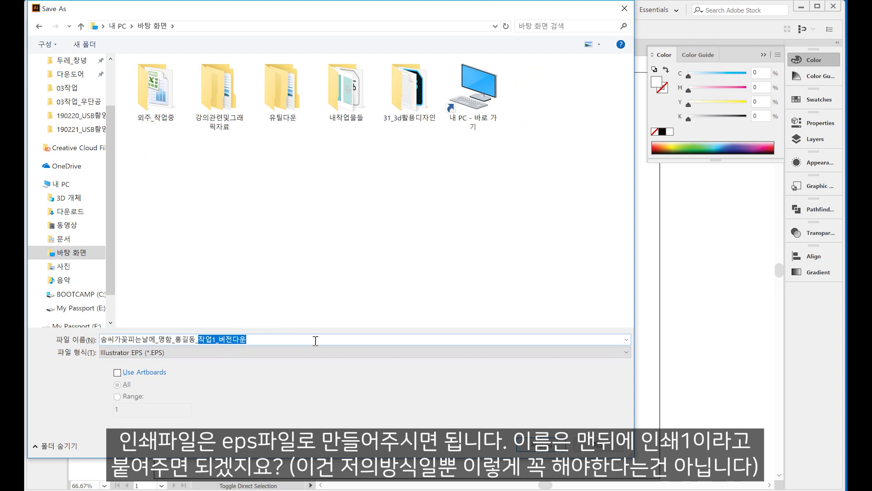
{"action": "type", "text": "인쇄1"}
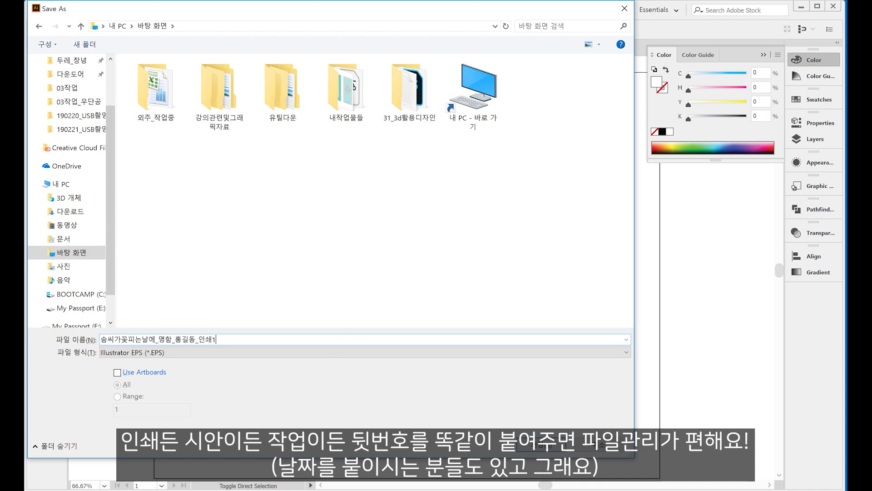
{"action": "key", "text": "Return"}
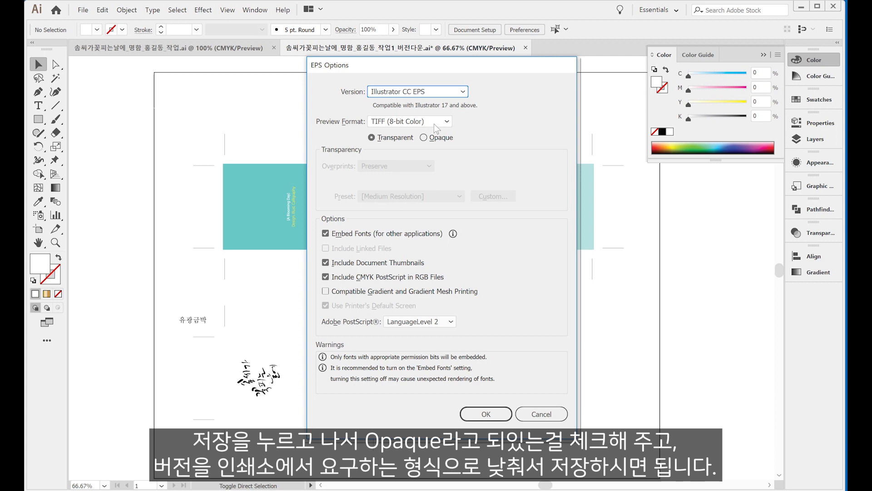
- Set the EPS preview to Opaque and the version to Illustrator 10 EPS, and accept saving in the older format
{"action": "left_click", "coordinate": [438, 137]}
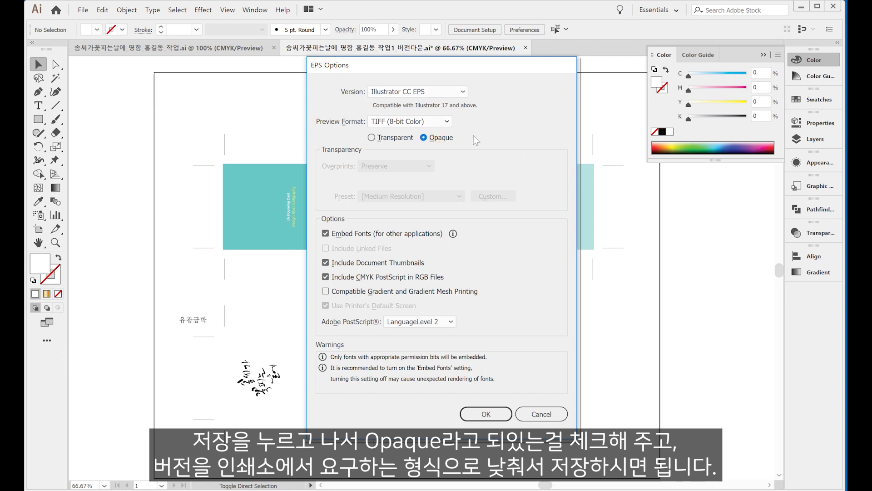
{"action": "left_click", "coordinate": [431, 92]}
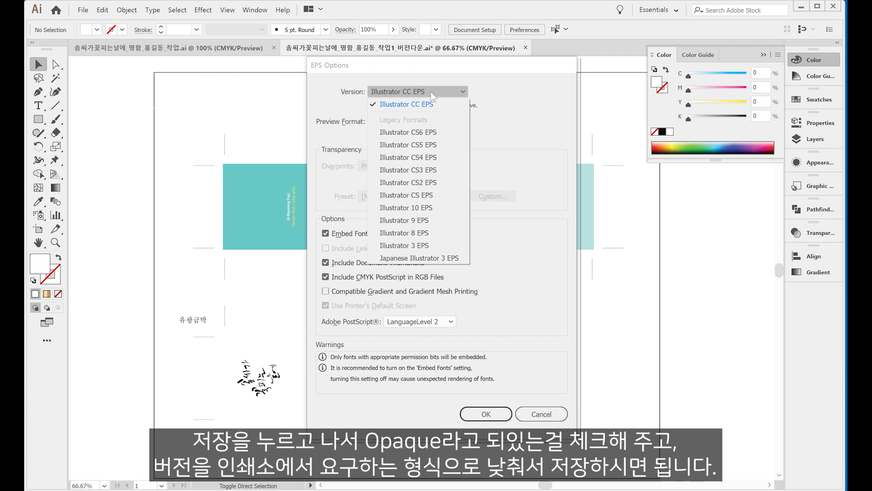
{"action": "left_click", "coordinate": [397, 144]}
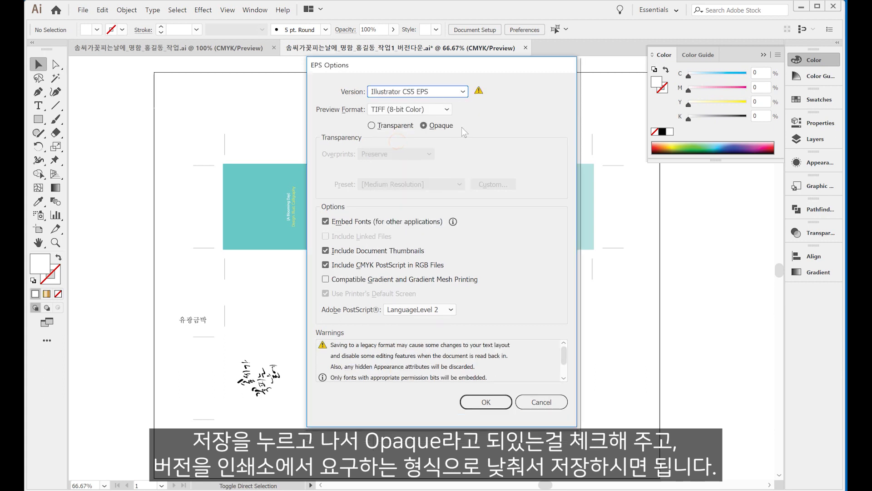
{"action": "left_click", "coordinate": [445, 93]}
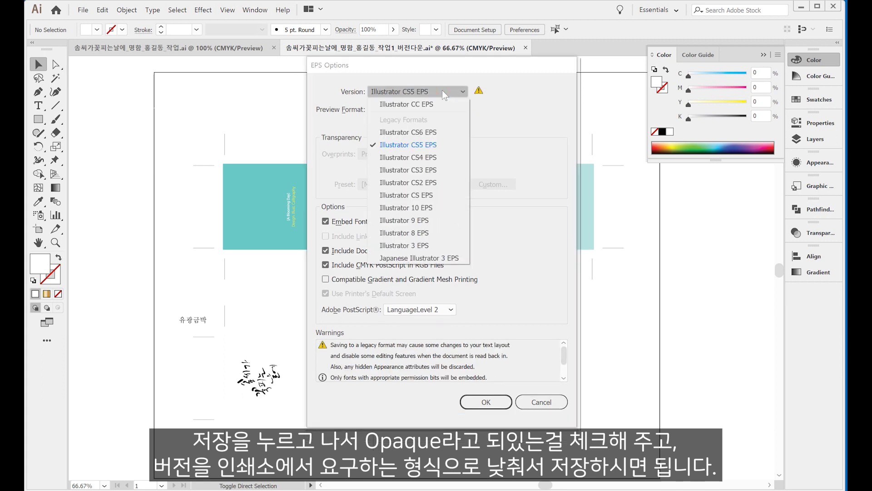
{"action": "left_click", "coordinate": [423, 208]}
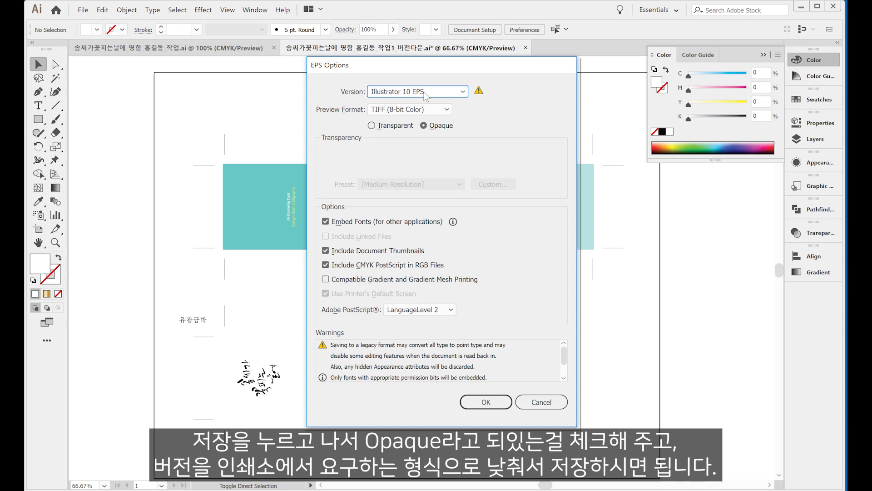
{"action": "left_click", "coordinate": [425, 94]}
{"action": "left_click", "coordinate": [427, 208]}
{"action": "left_click", "coordinate": [469, 401]}
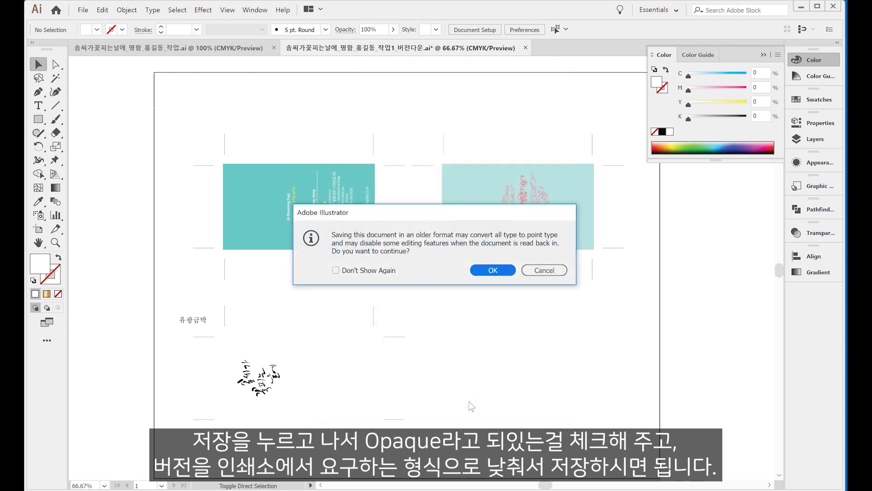
{"action": "left_click", "coordinate": [493, 272]}
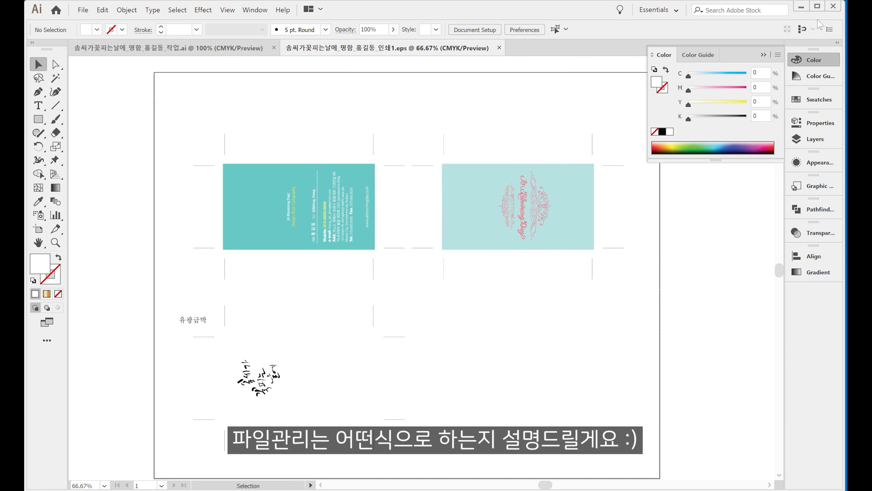
- Switch to the 솜씨가꽃피는날에_명함 folder in File Explorer and create a subfolder named 01원고
{"action": "left_click", "coordinate": [800, 6]}
{"action": "right_click", "coordinate": [683, 215]}
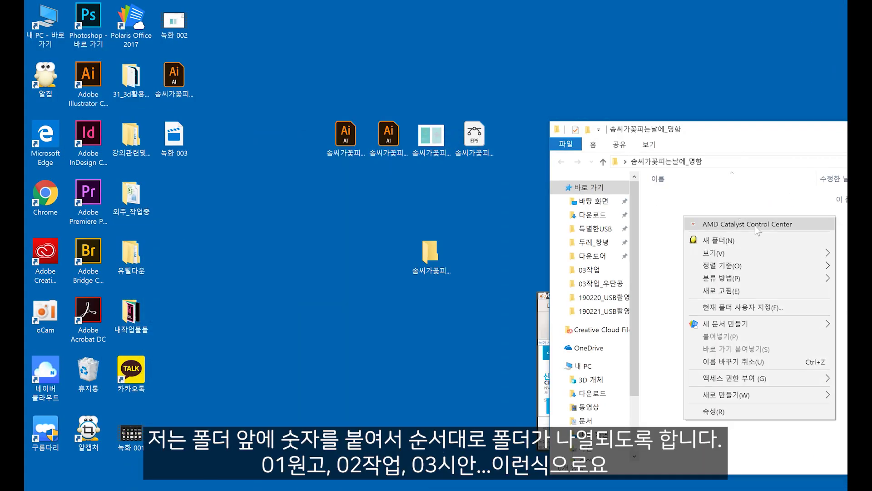
{"action": "key", "text": "Escape"}
{"action": "right_click", "coordinate": [672, 209]}
{"action": "left_click", "coordinate": [701, 233]}
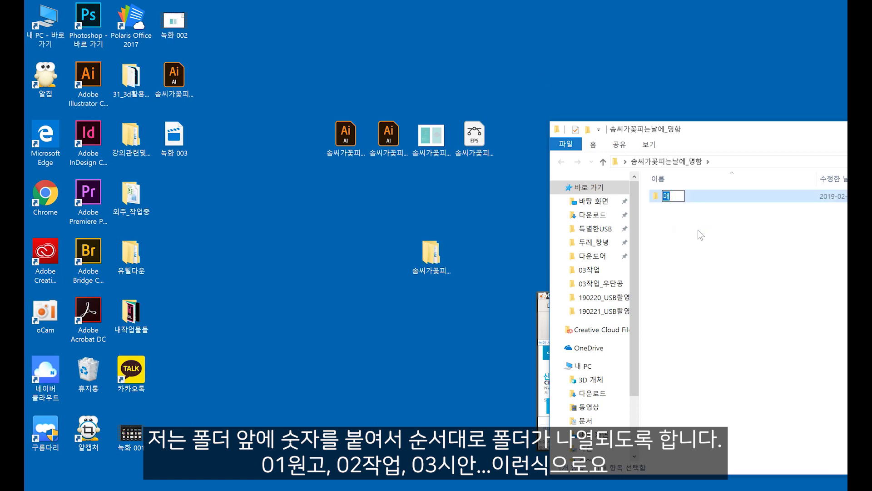
{"action": "key", "text": "BackSpace"}
{"action": "type", "text": "01원고"}
{"action": "key", "text": "Return"}
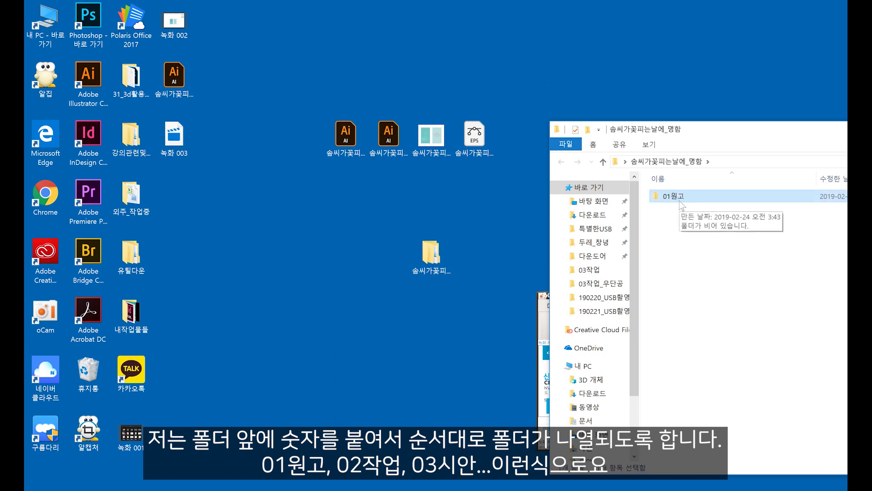
- Create a subfolder named 02작업 and move the two Illustrator working files beside the EPS on the desktop into it
{"action": "right_click", "coordinate": [680, 213]}
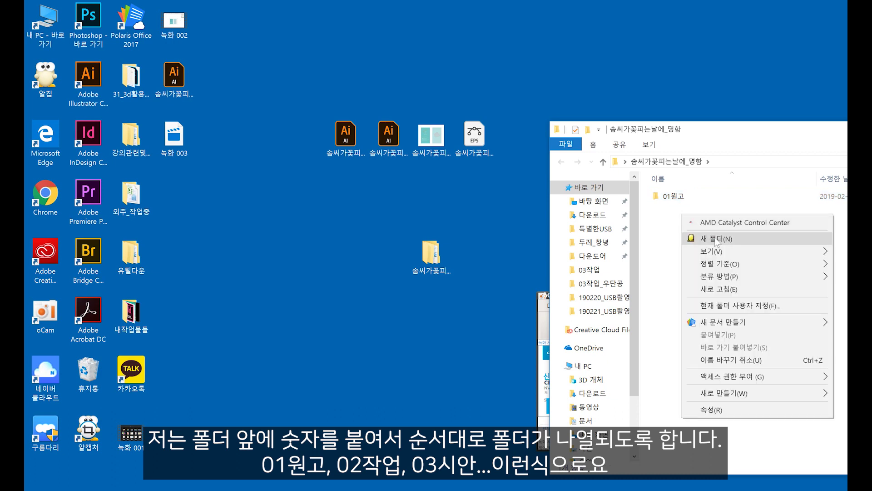
{"action": "left_click", "coordinate": [714, 237]}
{"action": "type", "text": "02작업"}
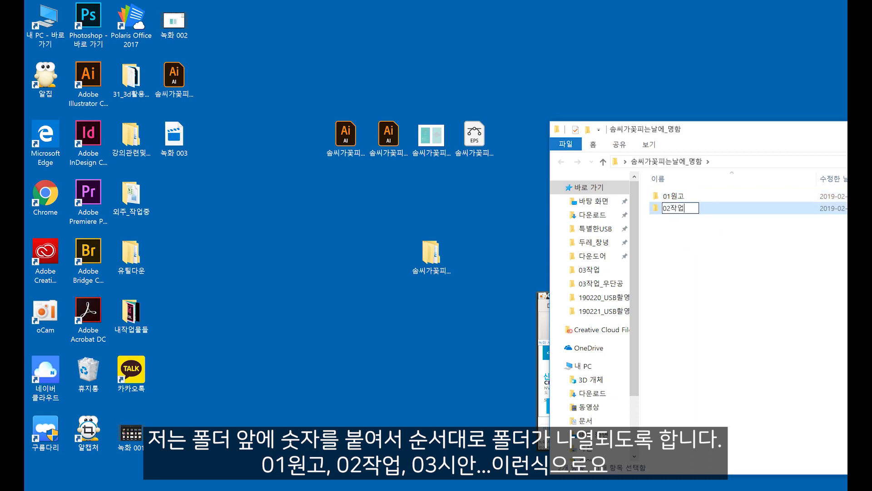
{"action": "key", "text": "Return"}
{"action": "left_click", "coordinate": [345, 136]}
{"action": "left_click", "coordinate": [397, 157], "text": "ctrl"}
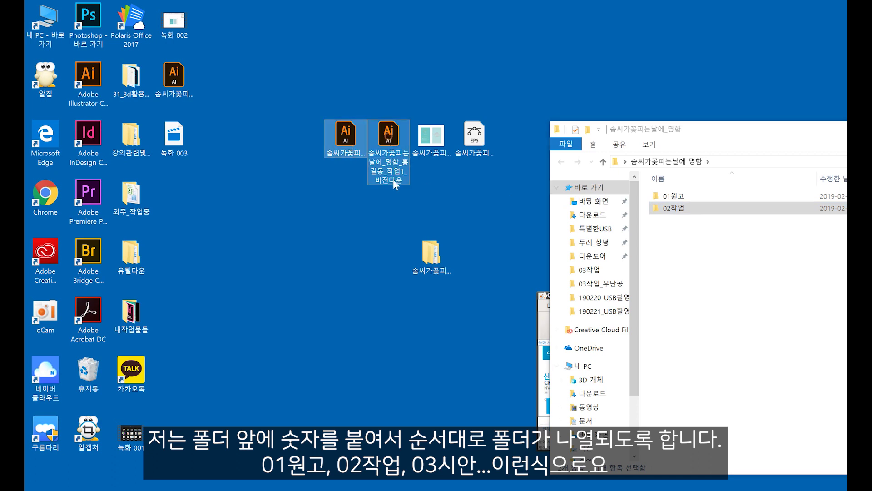
{"action": "left_click_drag", "start_coordinate": [396, 157], "coordinate": [672, 208]}
- Create a subfolder named 03시안 and move the card's proof image from the desktop into it
{"action": "right_click", "coordinate": [682, 233]}
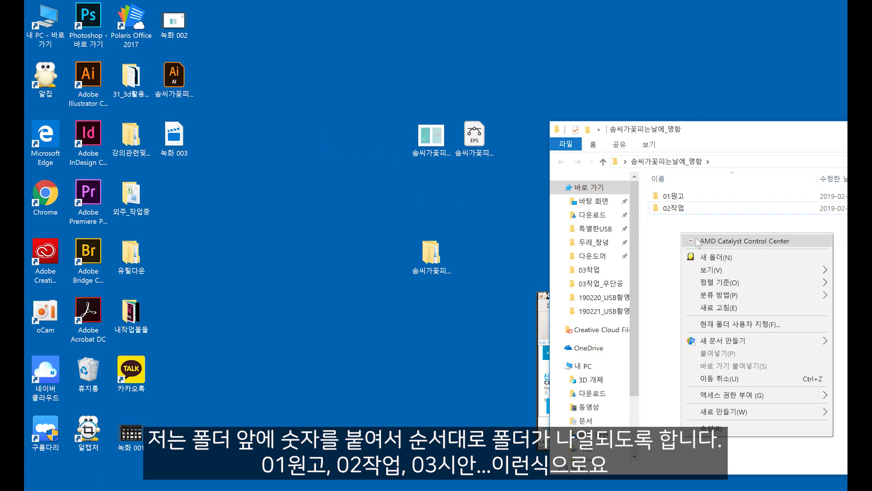
{"action": "left_click", "coordinate": [701, 258]}
{"action": "type", "text": "0"}
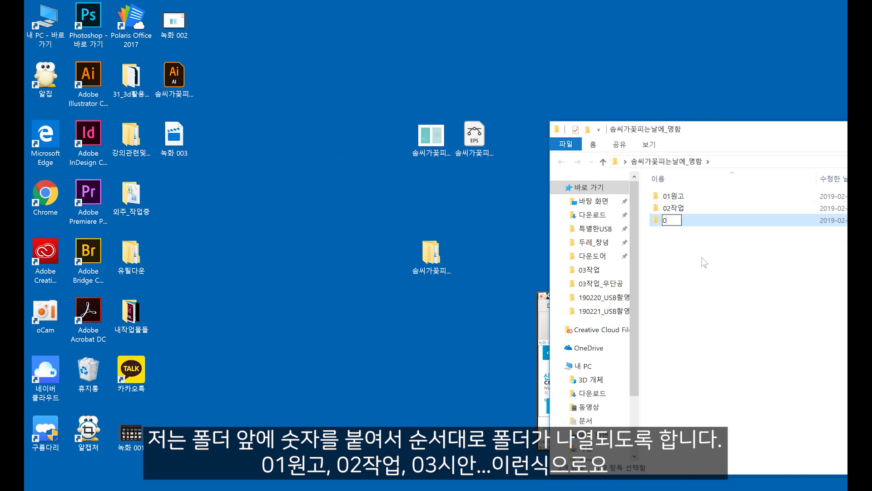
{"action": "type", "text": "3시안"}
{"action": "key", "text": "Return"}
{"action": "left_click_drag", "start_coordinate": [432, 136], "coordinate": [682, 222]}
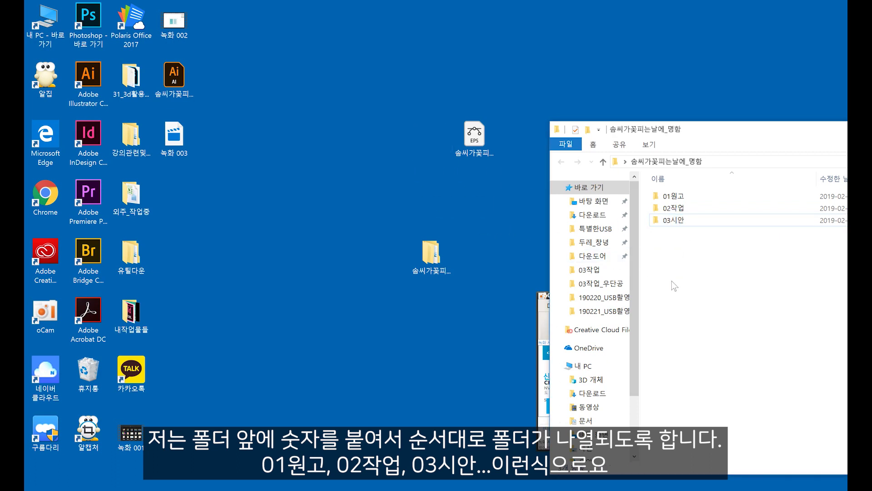
- Create a subfolder named 04피드백 in the business card project folder
{"action": "right_click", "coordinate": [690, 271]}
{"action": "left_click", "coordinate": [697, 284]}
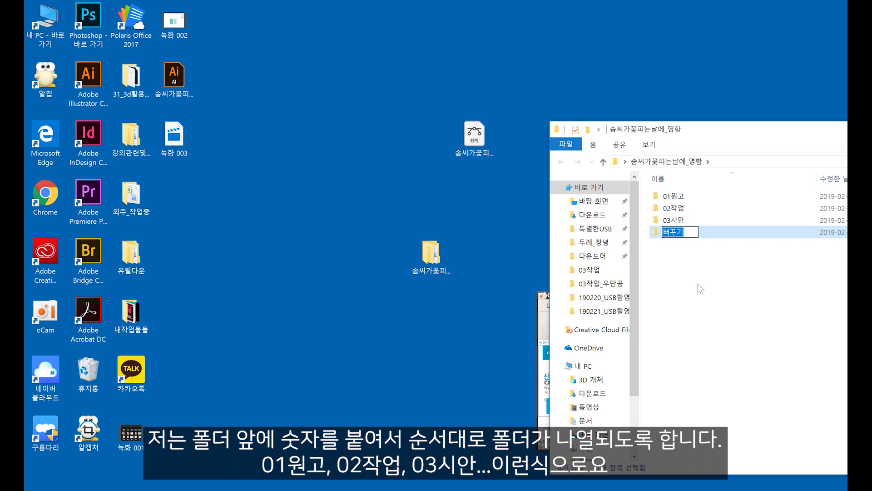
{"action": "type", "text": "04피드백"}
{"action": "key", "text": "Return"}
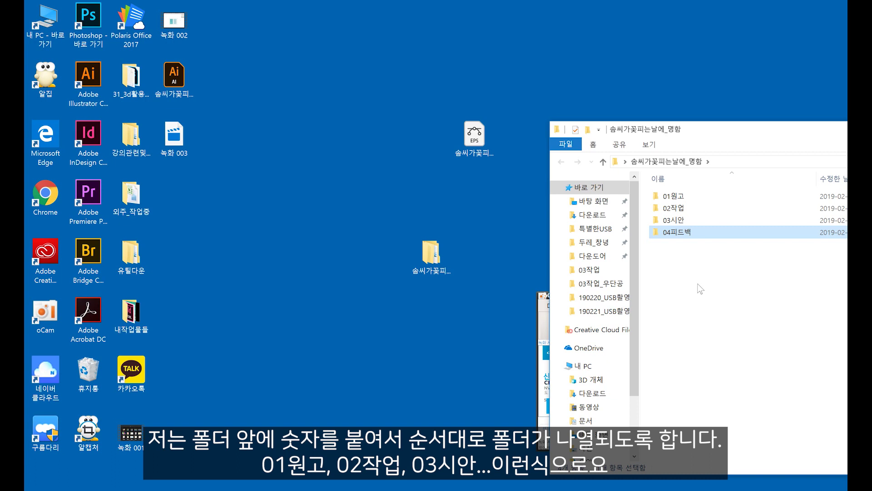
{"action": "left_click", "coordinate": [697, 285]}
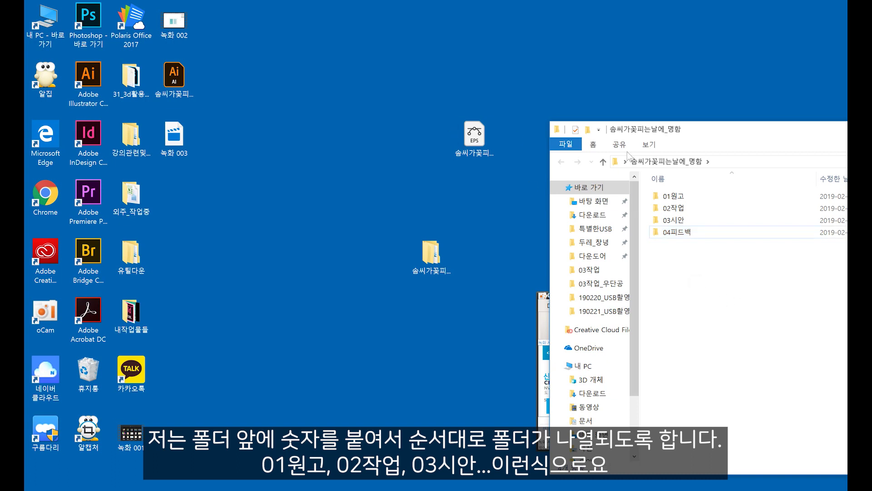
- Create a subfolder named 05납품 and move the print EPS file from the desktop into it
{"action": "right_click", "coordinate": [684, 269]}
{"action": "left_click", "coordinate": [711, 291]}
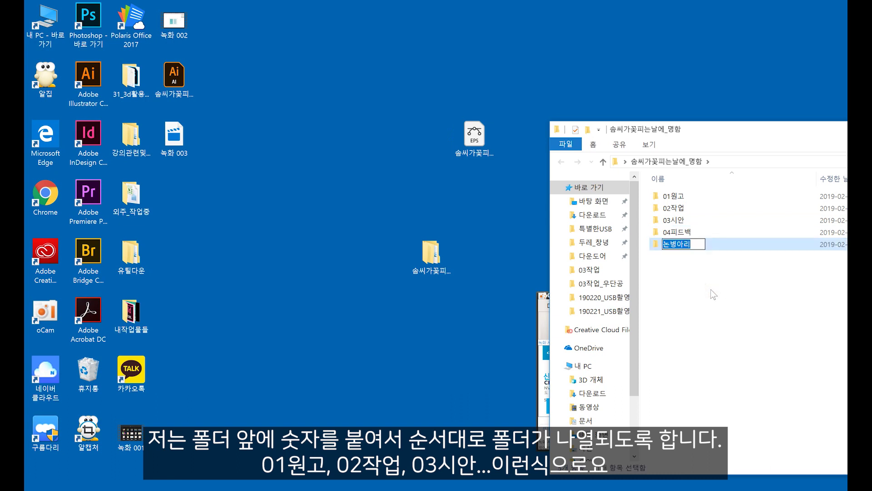
{"action": "type", "text": "05이"}
{"action": "key", "text": "BackSpace"}
{"action": "key", "text": "BackSpace"}
{"action": "type", "text": "납품"}
{"action": "key", "text": "Return"}
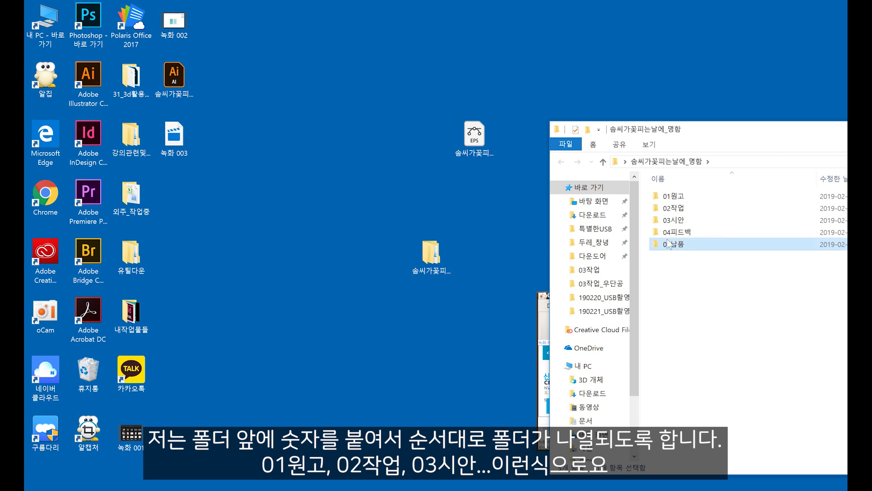
{"action": "left_click", "coordinate": [488, 150]}
{"action": "left_click_drag", "start_coordinate": [488, 150], "coordinate": [669, 246]}
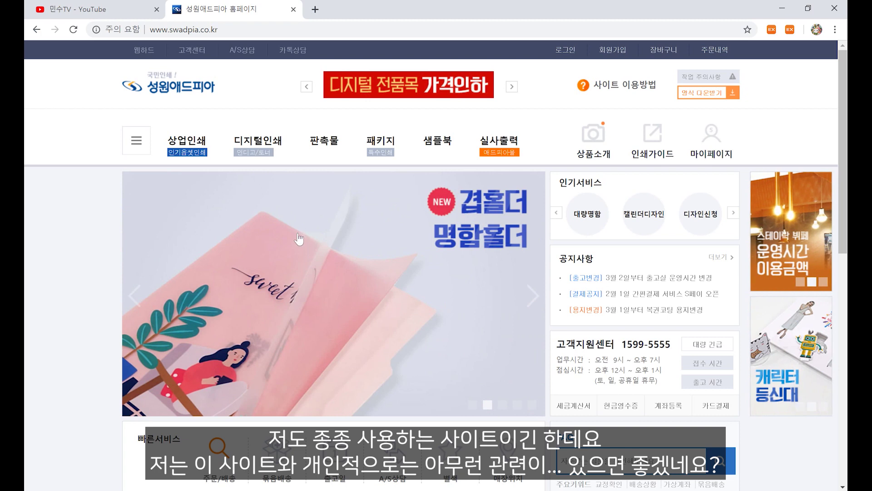
- Switch to the browser, open the 상업인쇄 고급지명함 order page on swadpia.co.kr, and set the paper to 반누보 스노우화이트 227g
{"action": "left_click", "coordinate": [178, 150]}
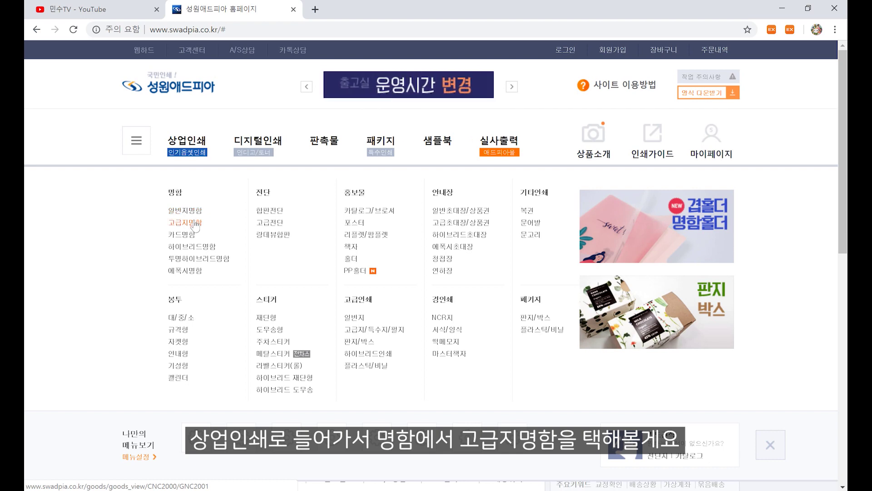
{"action": "left_click", "coordinate": [194, 224]}
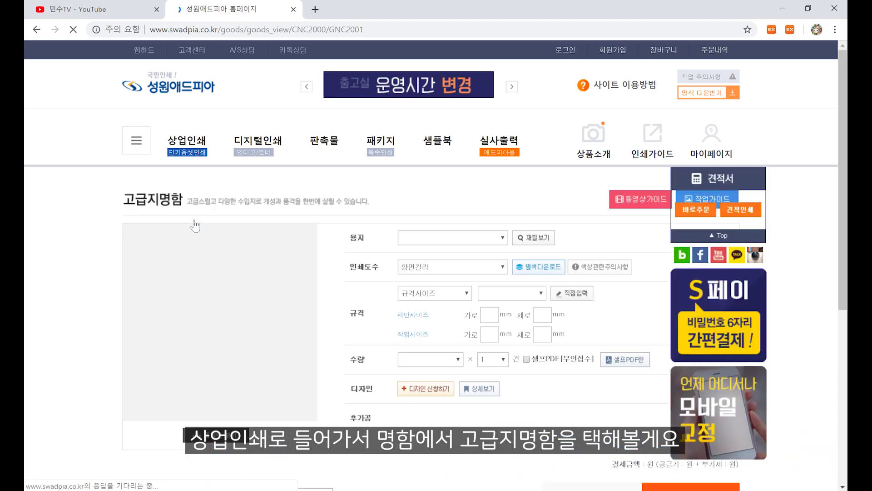
{"action": "left_click", "coordinate": [452, 237]}
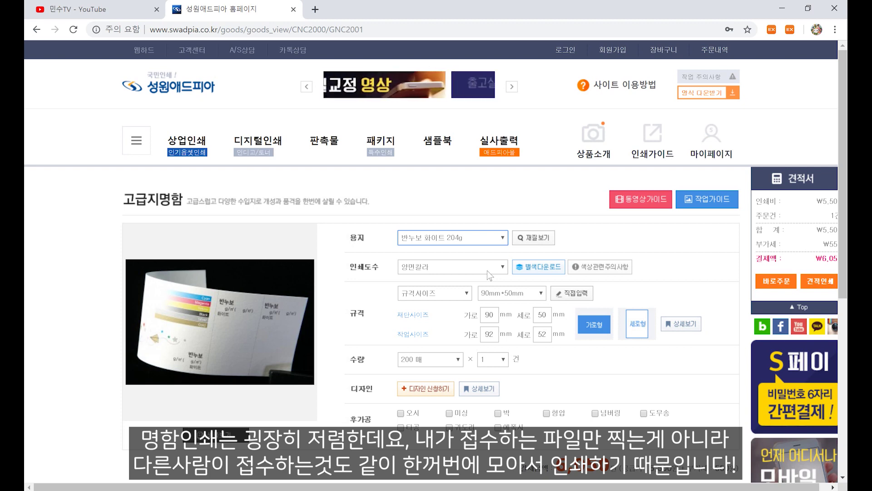
{"action": "scroll", "coordinate": [416, 314], "scroll_direction": "down", "scroll_amount": 1}
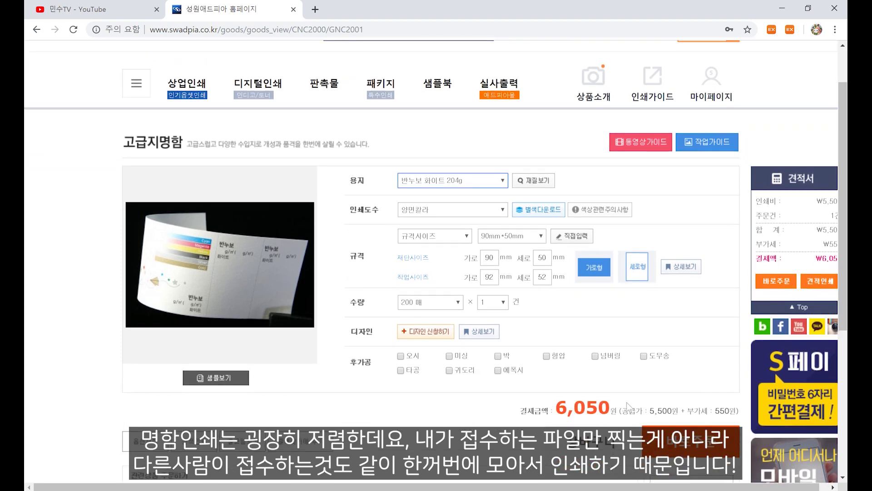
{"action": "left_click", "coordinate": [469, 183]}
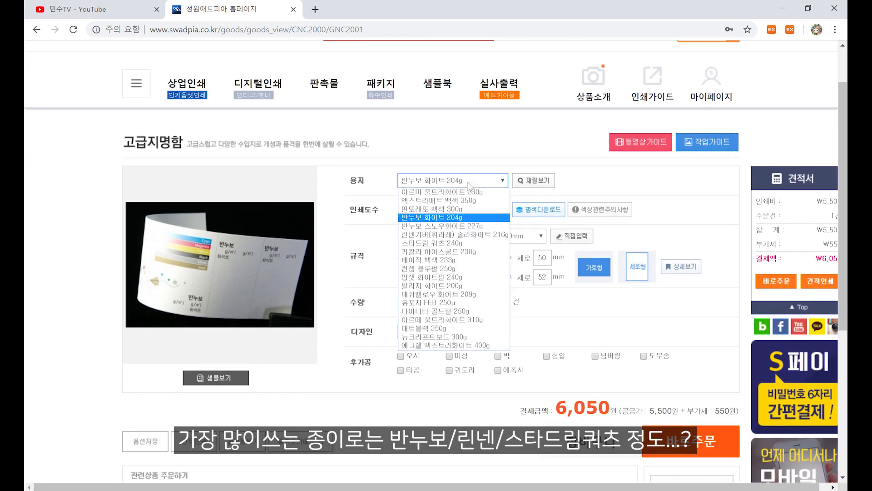
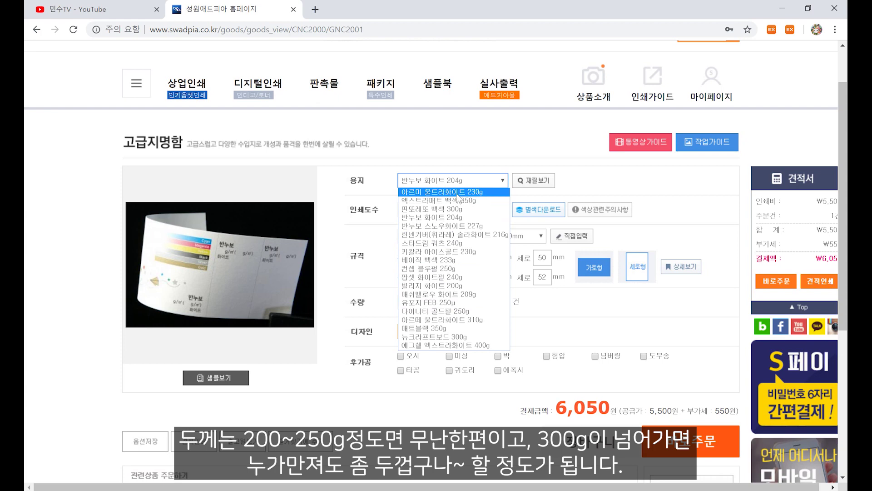
{"action": "left_click", "coordinate": [451, 225]}
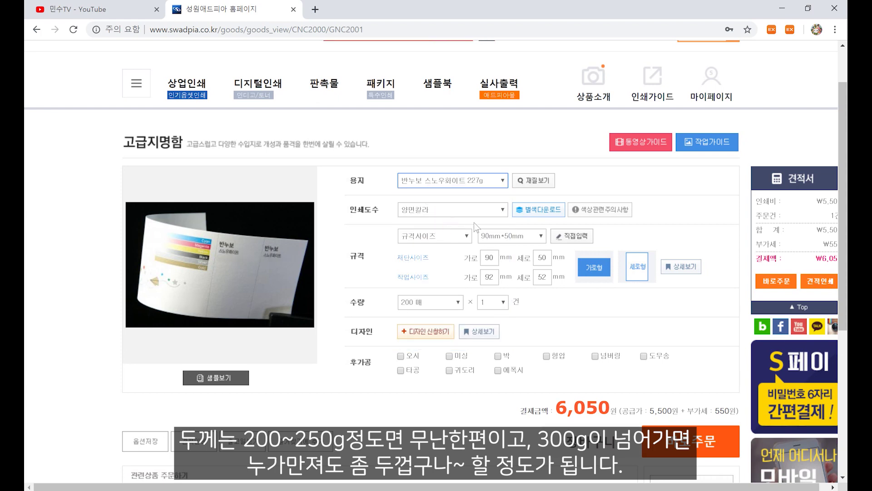
- Set the print colours to 양면칼라 and the card orientation to 세로형 (vertical)
{"action": "left_click", "coordinate": [446, 211]}
{"action": "left_click", "coordinate": [430, 221]}
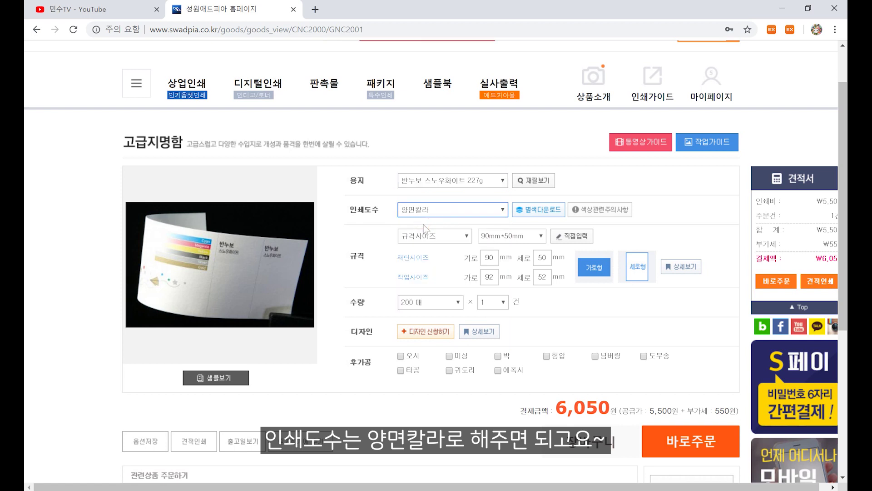
{"action": "left_click", "coordinate": [637, 267]}
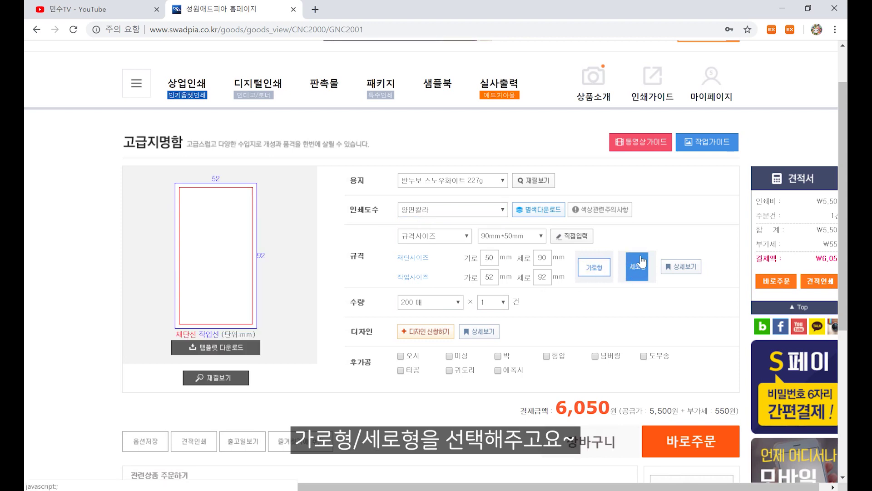
{"action": "left_click", "coordinate": [591, 268]}
{"action": "left_click", "coordinate": [629, 269]}
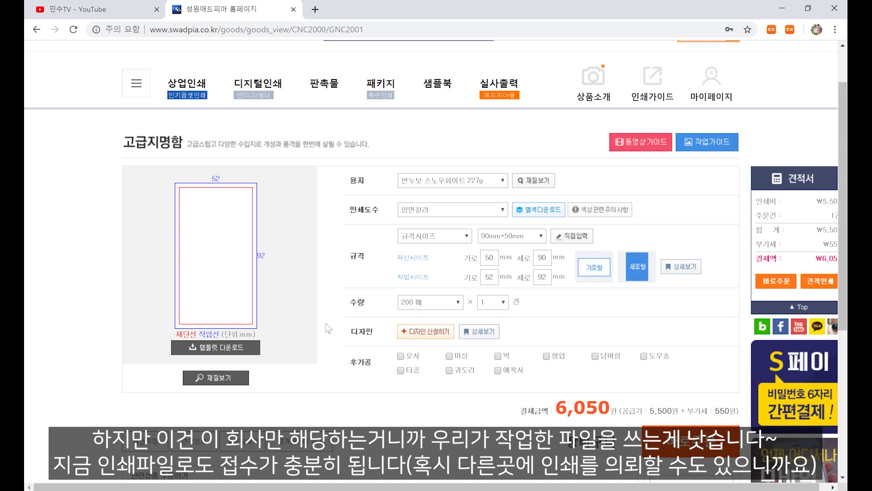
- Add the 박 (foil) finishing option and set it to 신규, 전면 and 금박(유광)
{"action": "left_click", "coordinate": [498, 356]}
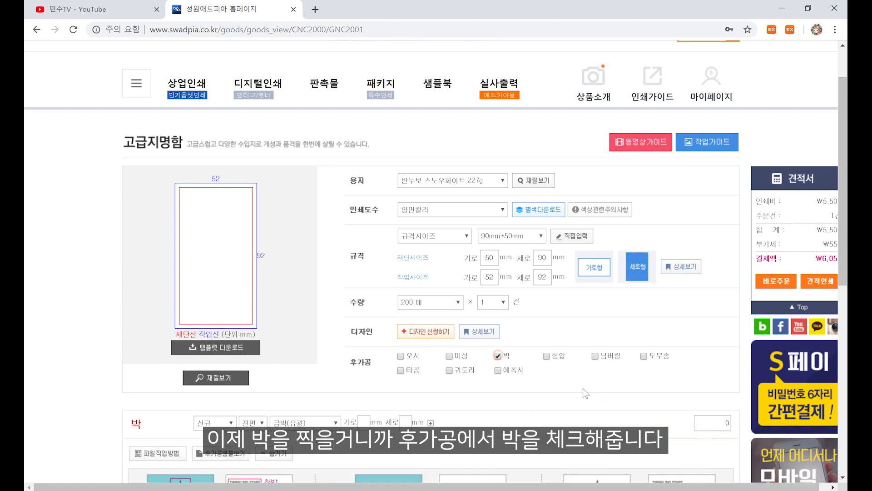
{"action": "scroll", "coordinate": [610, 352], "scroll_direction": "down", "scroll_amount": 4}
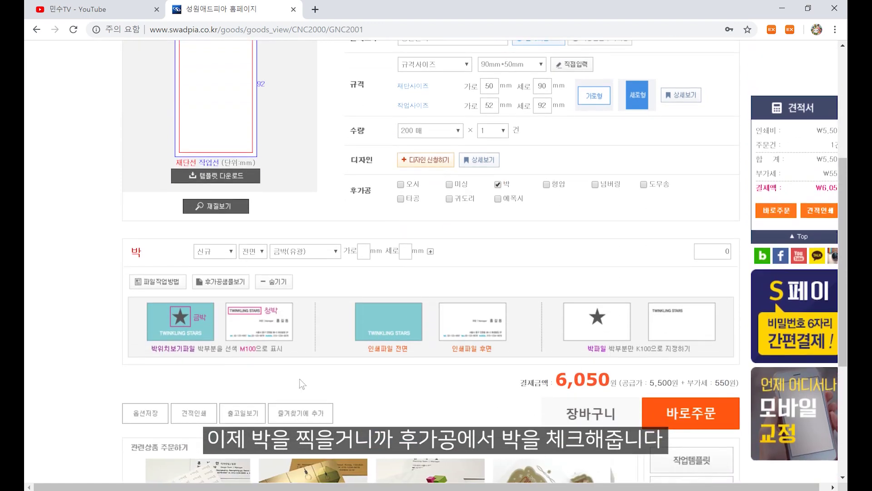
{"action": "left_click", "coordinate": [230, 256]}
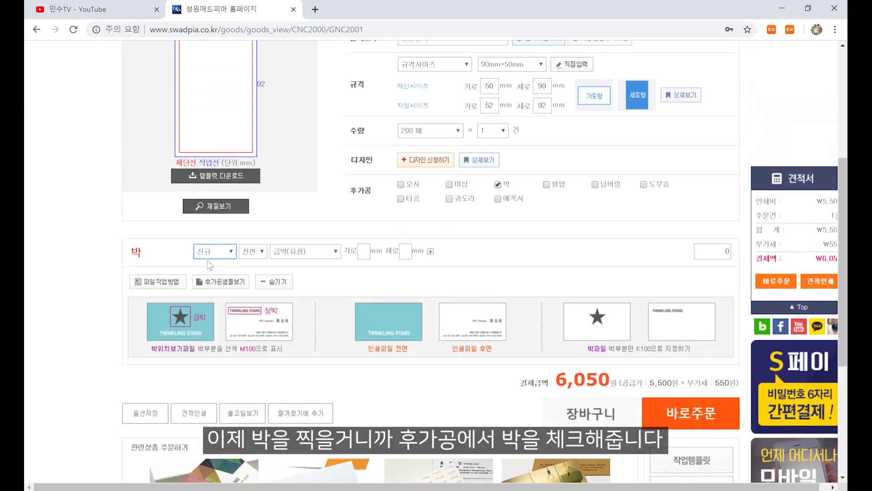
{"action": "left_click", "coordinate": [252, 254]}
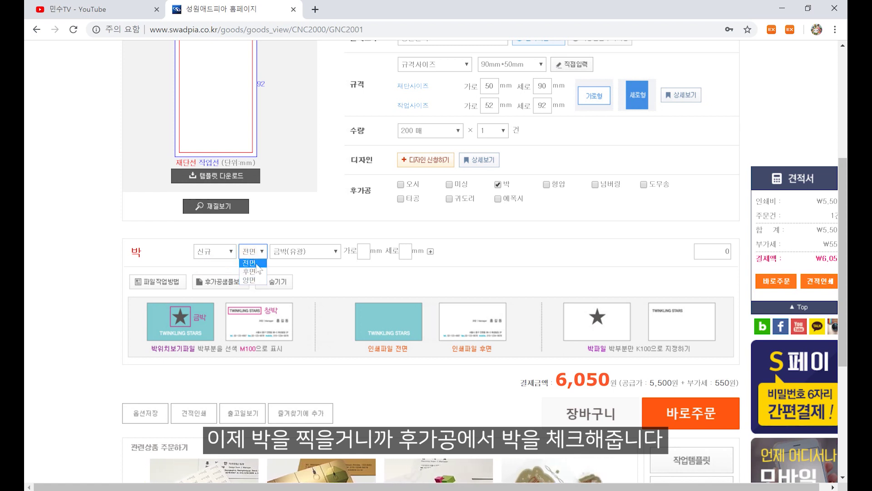
{"action": "left_click", "coordinate": [256, 263]}
{"action": "left_click", "coordinate": [321, 251]}
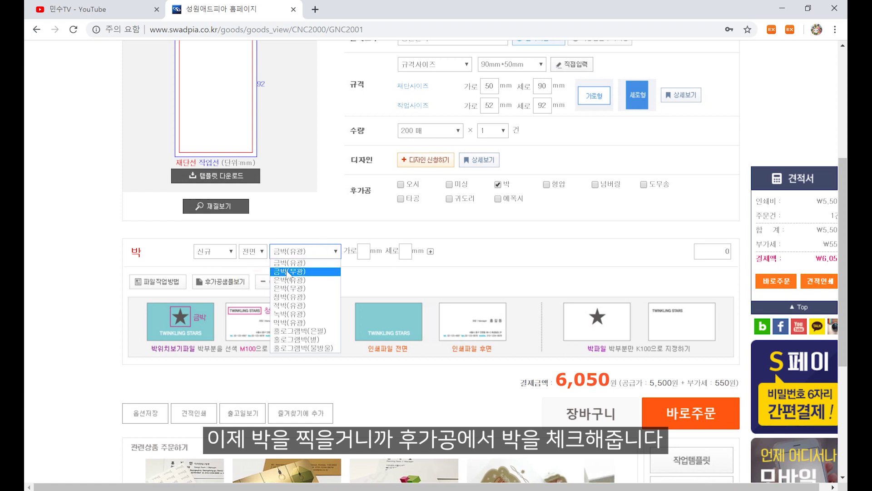
{"action": "left_click", "coordinate": [295, 263]}
{"action": "left_click", "coordinate": [305, 249]}
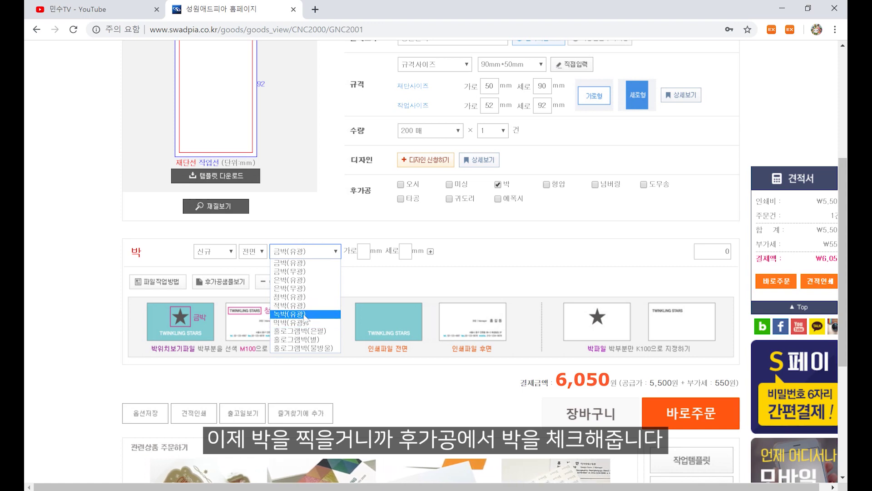
{"action": "left_click", "coordinate": [320, 263]}
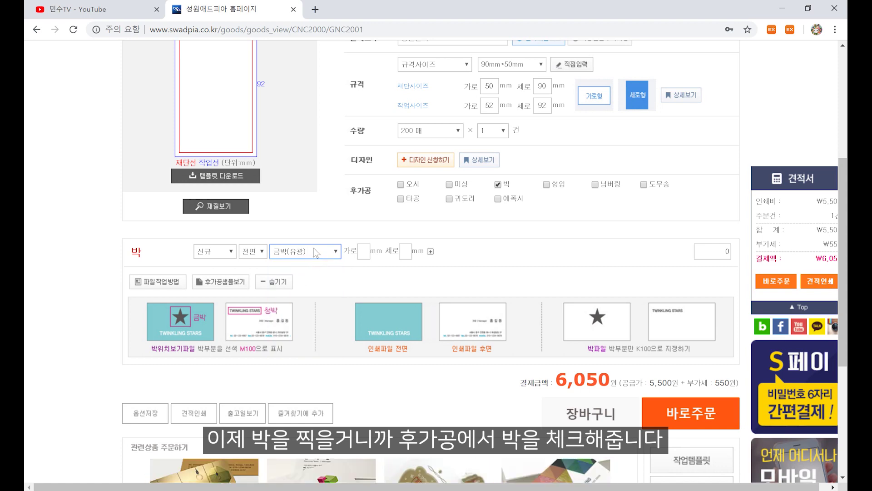
- Switch to Illustrator and check the width and height of the black foil lettering in the print EPS
{"action": "left_click", "coordinate": [364, 251]}
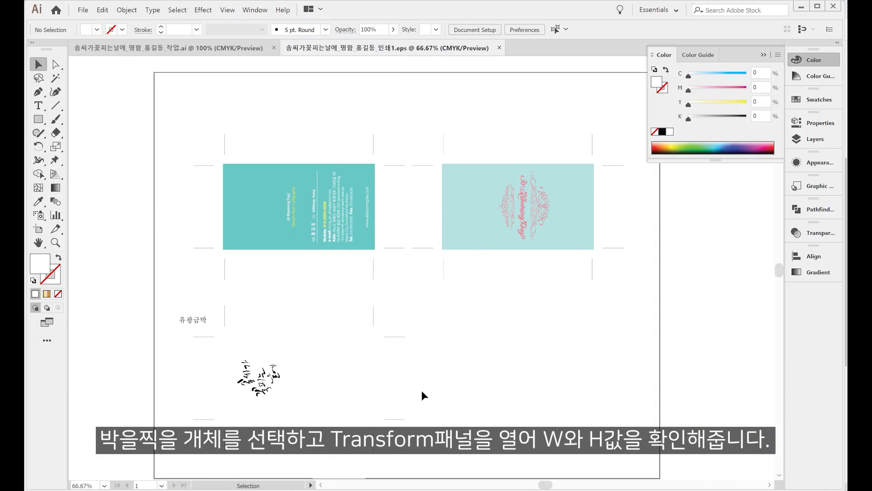
{"action": "left_click", "coordinate": [268, 389]}
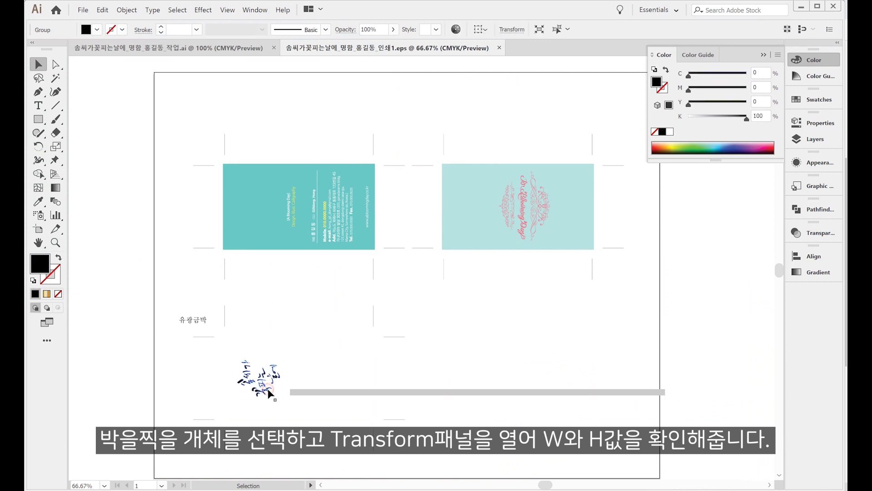
{"action": "left_click", "coordinate": [511, 30]}
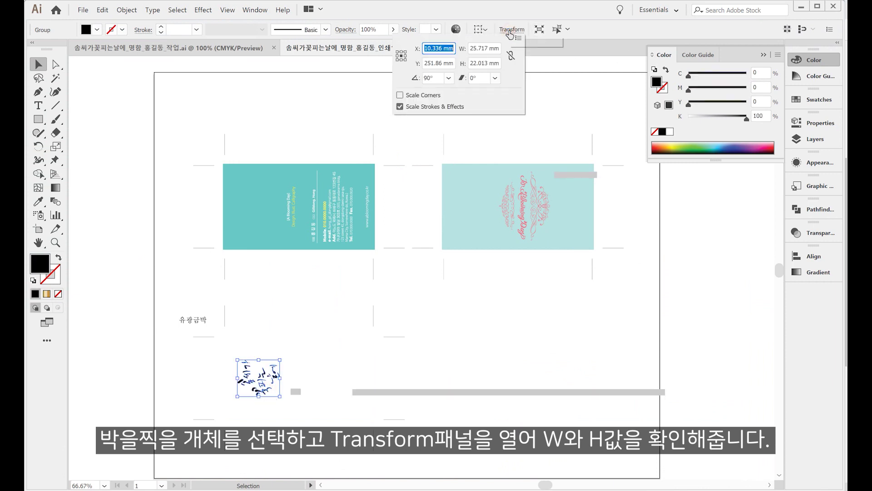
{"action": "left_click", "coordinate": [482, 47]}
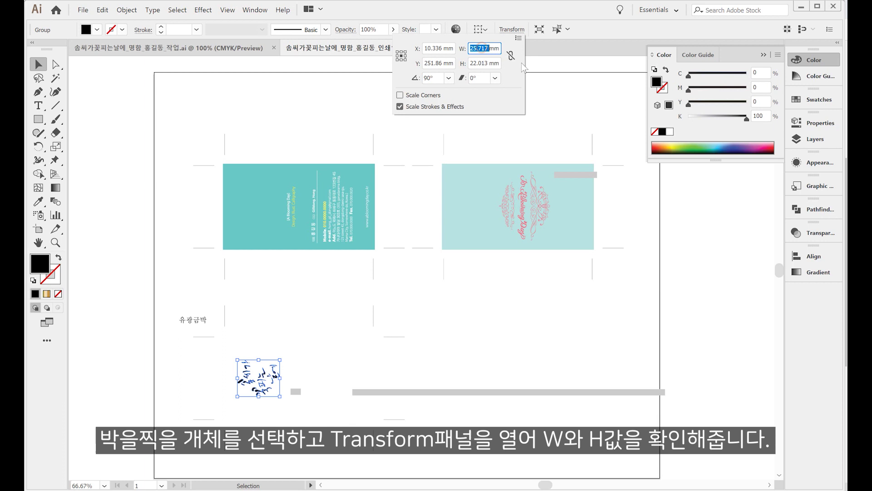
{"action": "left_click", "coordinate": [477, 63]}
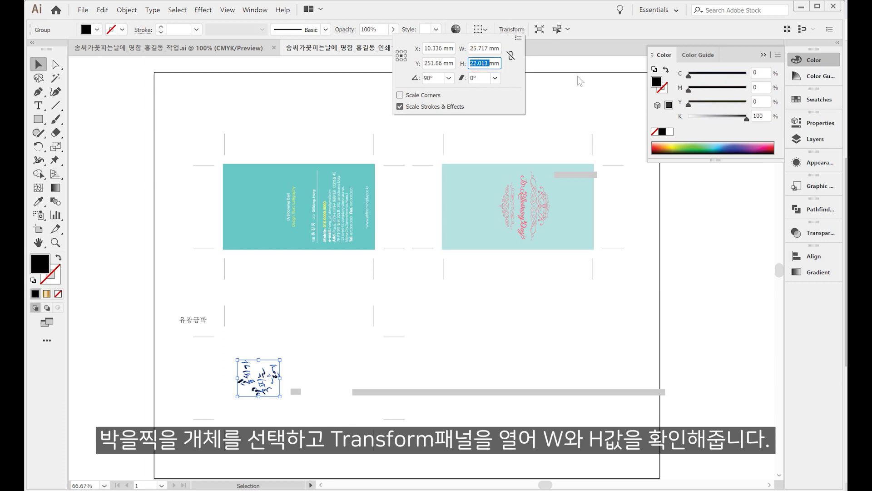
{"action": "key", "text": "Escape"}
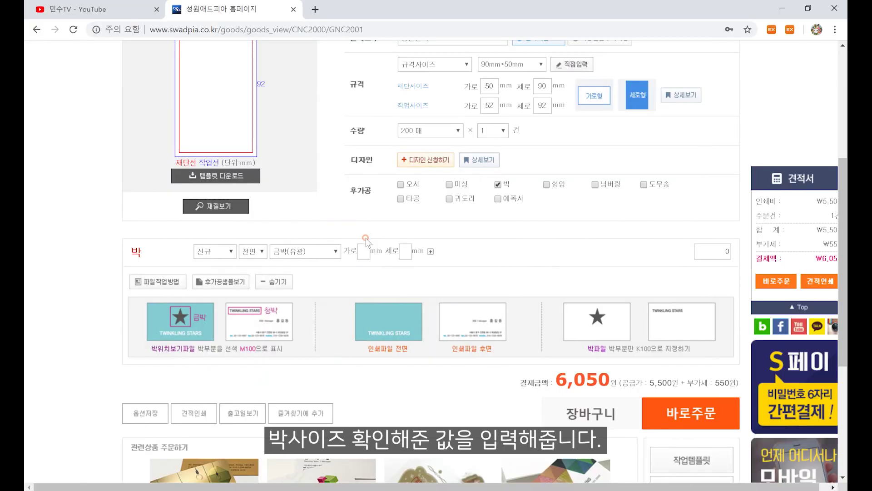
- Return to the browser order page and enter the foil size as 26 mm wide and 23 mm high
{"action": "left_click", "coordinate": [364, 252]}
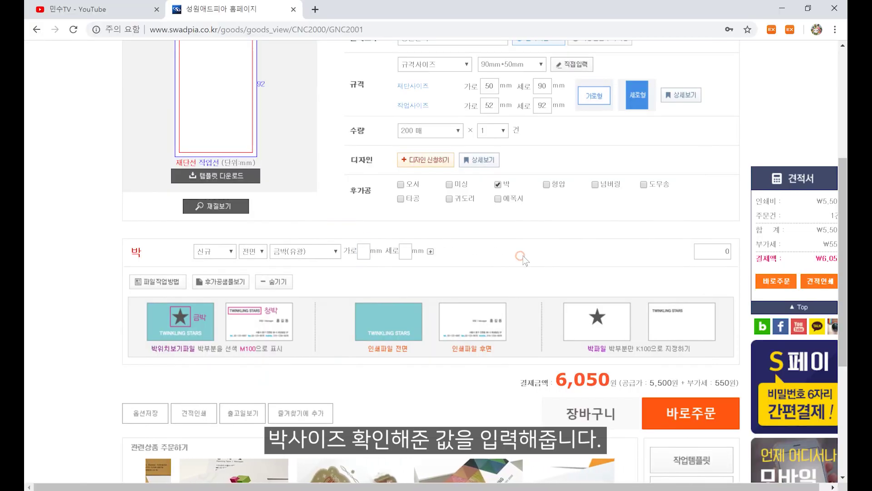
{"action": "type", "text": "26"}
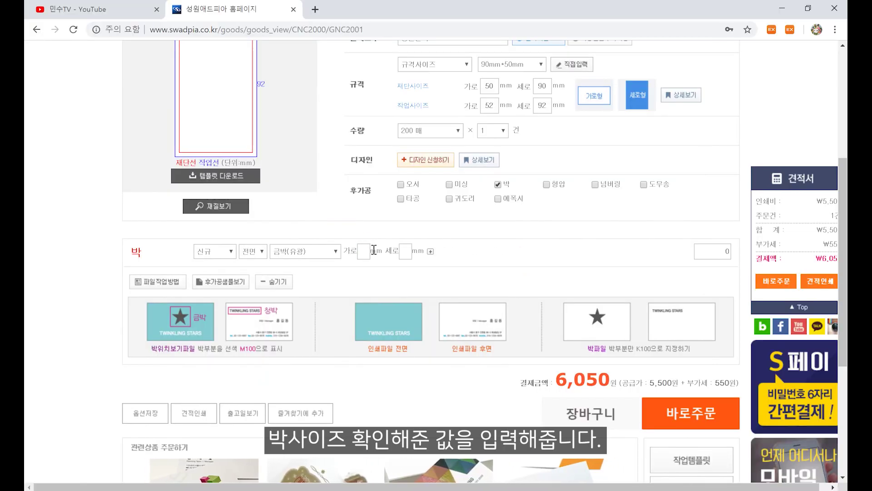
{"action": "left_click", "coordinate": [405, 251]}
{"action": "type", "text": "22"}
{"action": "left_click", "coordinate": [448, 253]}
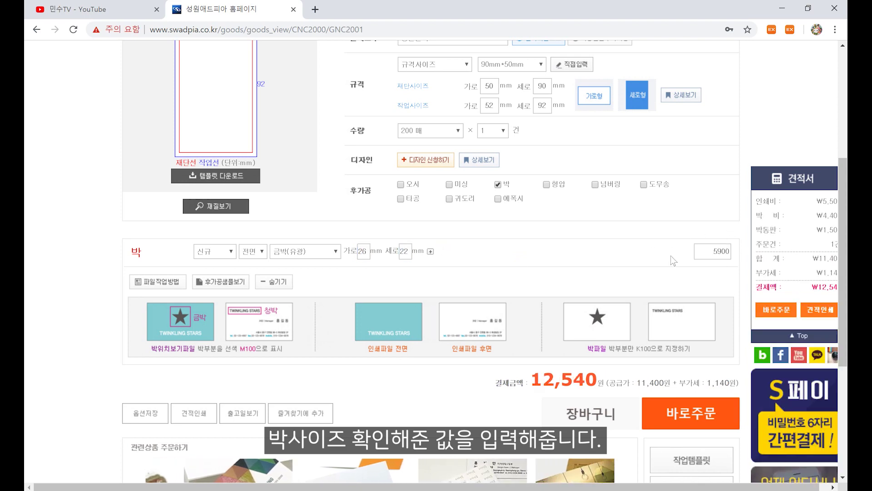
{"action": "scroll", "coordinate": [576, 256], "scroll_direction": "up", "scroll_amount": 3}
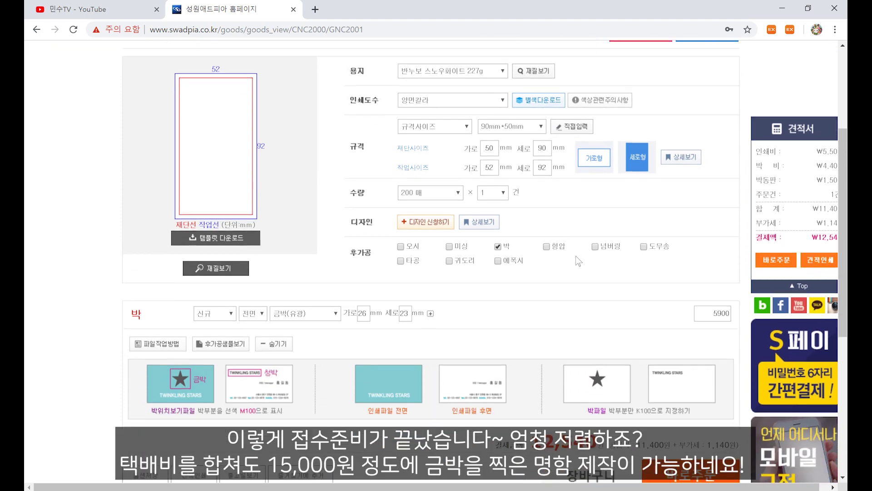
- Start the direct order (바로주문) and attach the print EPS from the 05납품 folder inside 솜씨가꽃피는날에_명함 on the desktop
{"action": "scroll", "coordinate": [576, 255], "scroll_direction": "down", "scroll_amount": 4}
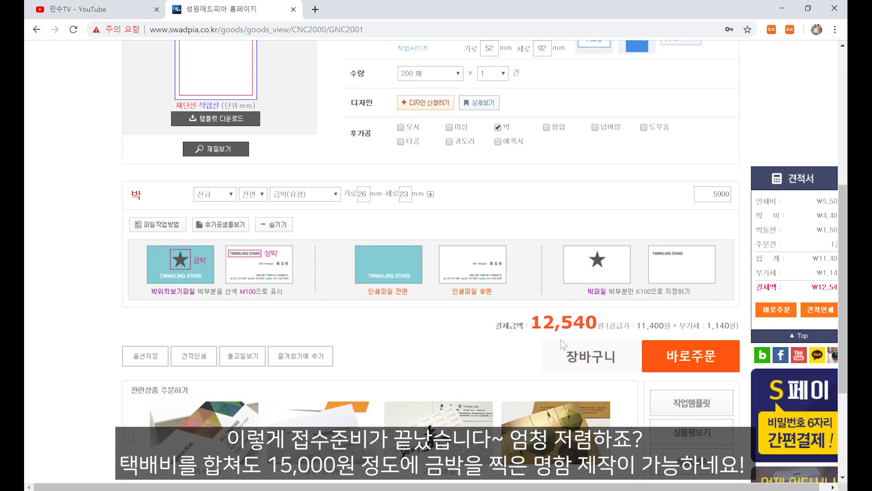
{"action": "left_click", "coordinate": [691, 350]}
{"action": "left_click", "coordinate": [488, 239]}
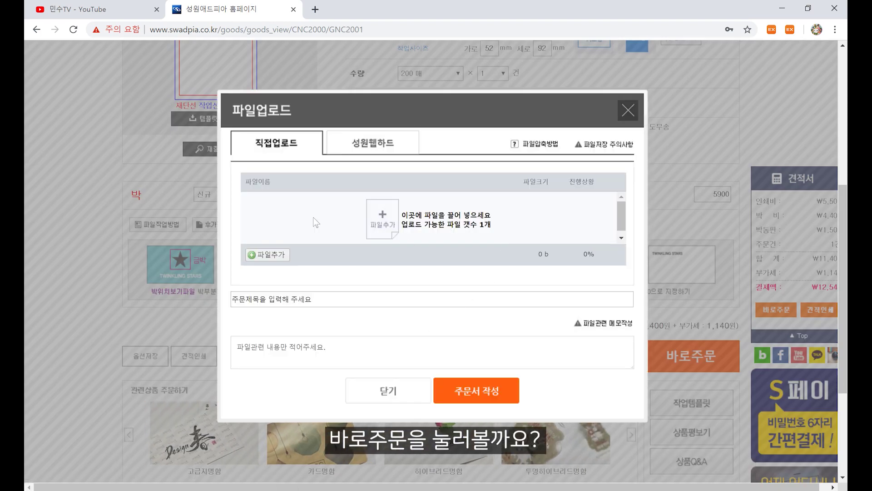
{"action": "left_click", "coordinate": [387, 218]}
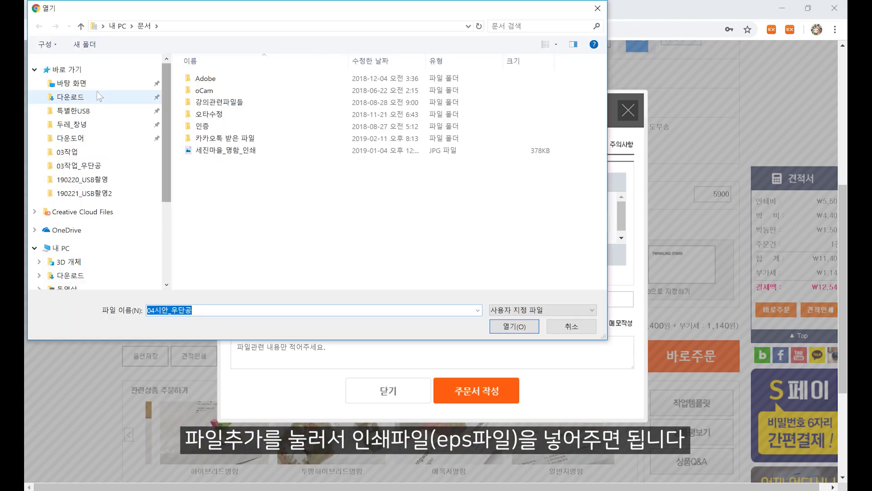
{"action": "left_click", "coordinate": [51, 81]}
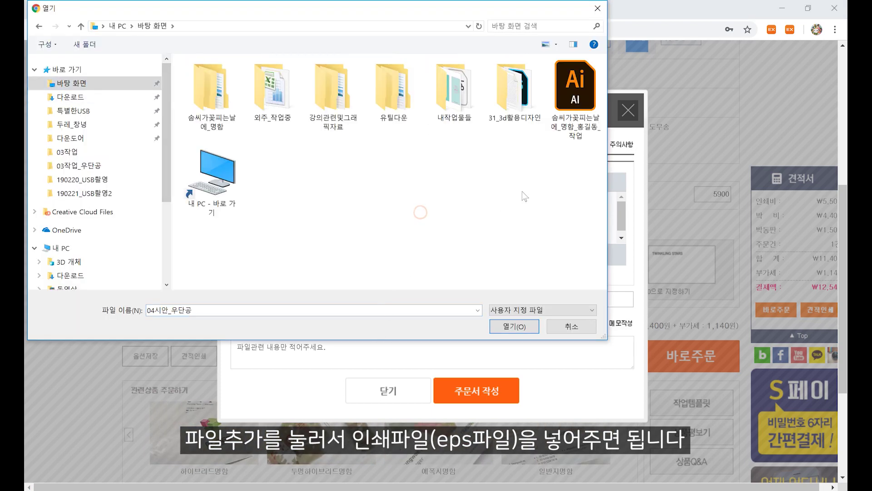
{"action": "double_click", "coordinate": [213, 119]}
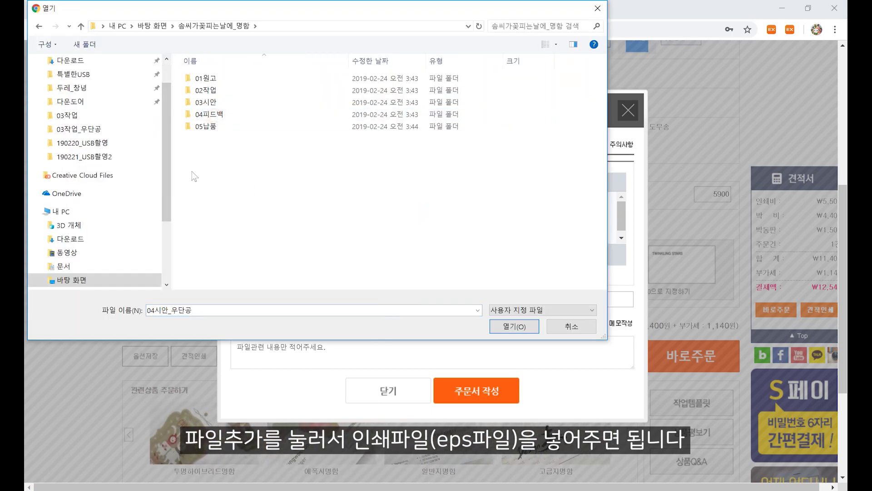
{"action": "double_click", "coordinate": [193, 171]}
{"action": "left_click", "coordinate": [265, 79]}
{"action": "double_click", "coordinate": [265, 78]}
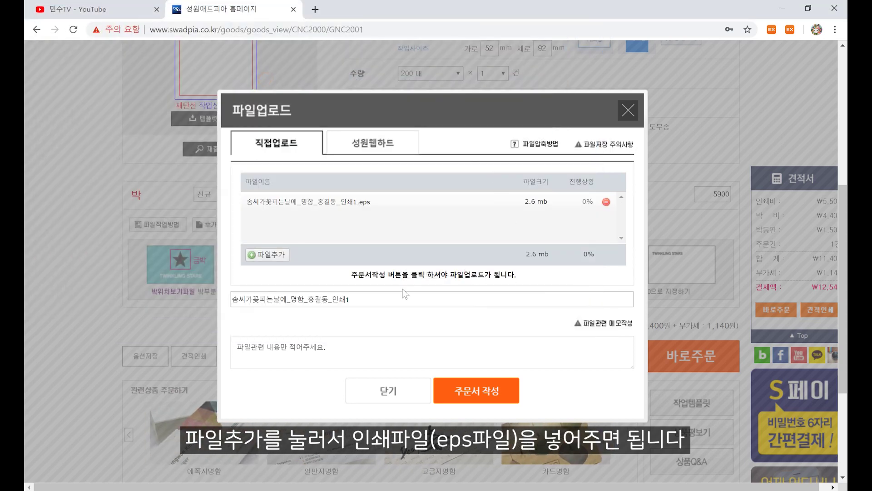
- Enter the file memo 유광금박있습니다 and proceed to the order form (주문서 작성)
{"action": "left_click", "coordinate": [326, 355]}
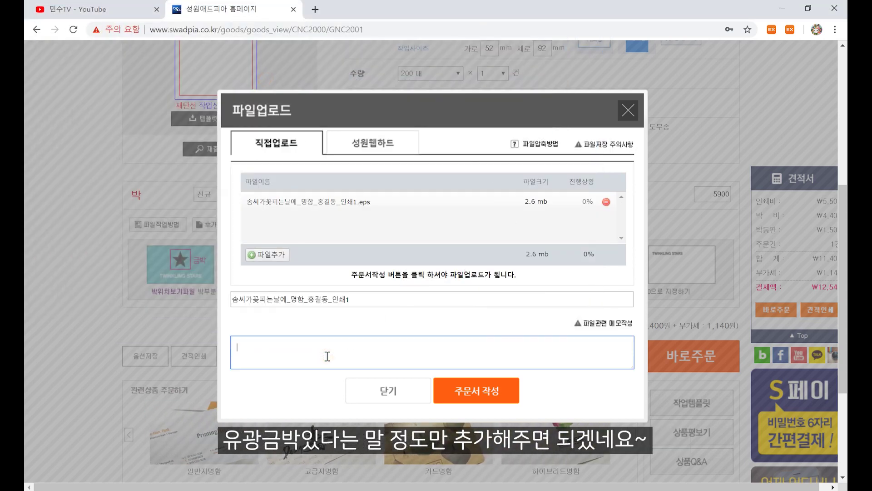
{"action": "type", "text": "금박"}
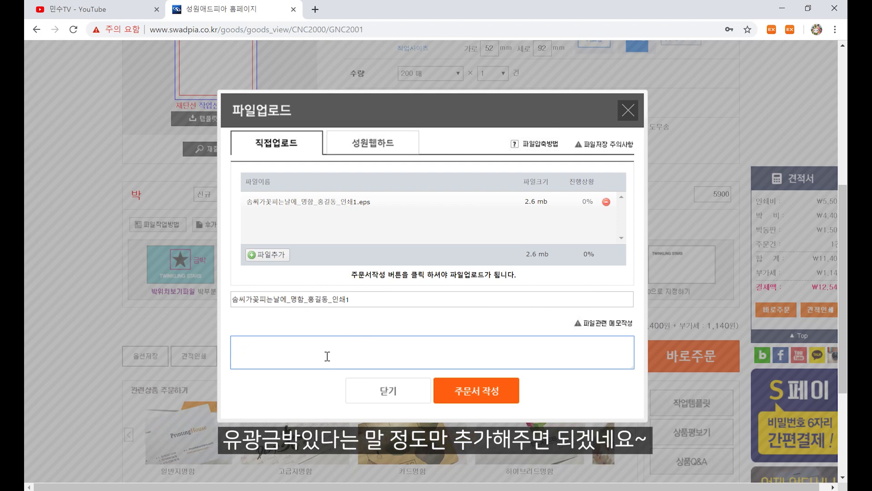
{"action": "type", "text": "있습니다"}
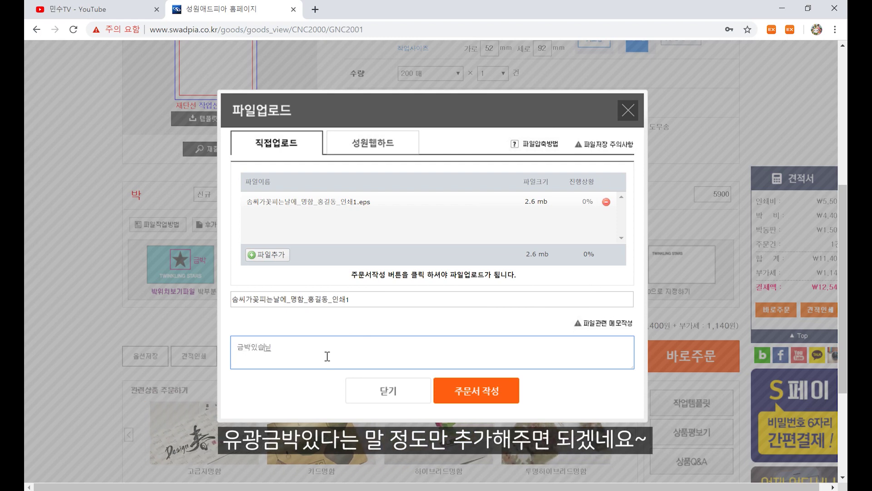
{"action": "key", "text": "Home"}
{"action": "type", "text": "유고"}
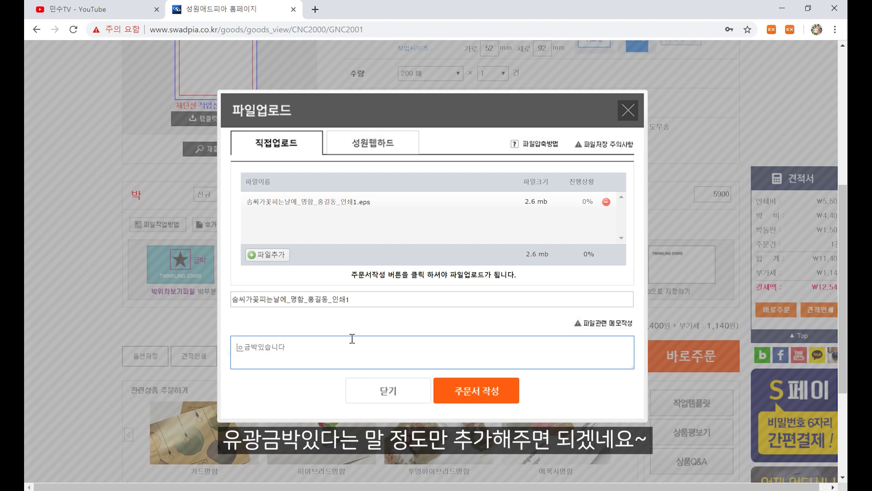
{"action": "left_click", "coordinate": [491, 403]}
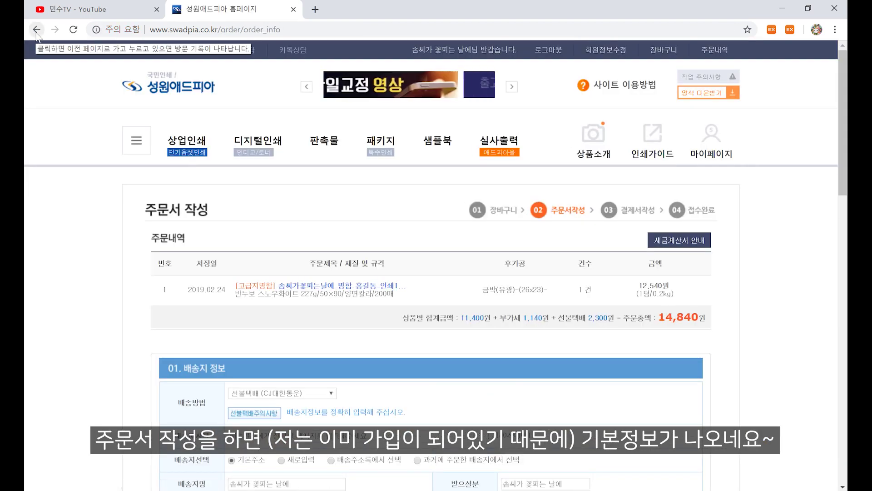
- Go back from the order form to the product page, then switch to Illustrator and deselect the foil lettering
{"action": "left_click", "coordinate": [36, 30]}
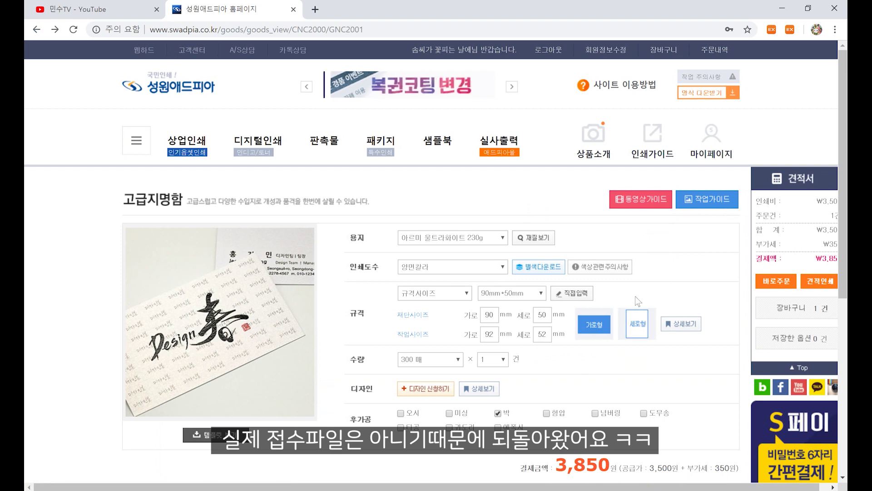
{"action": "scroll", "coordinate": [634, 296], "scroll_direction": "down", "scroll_amount": 1}
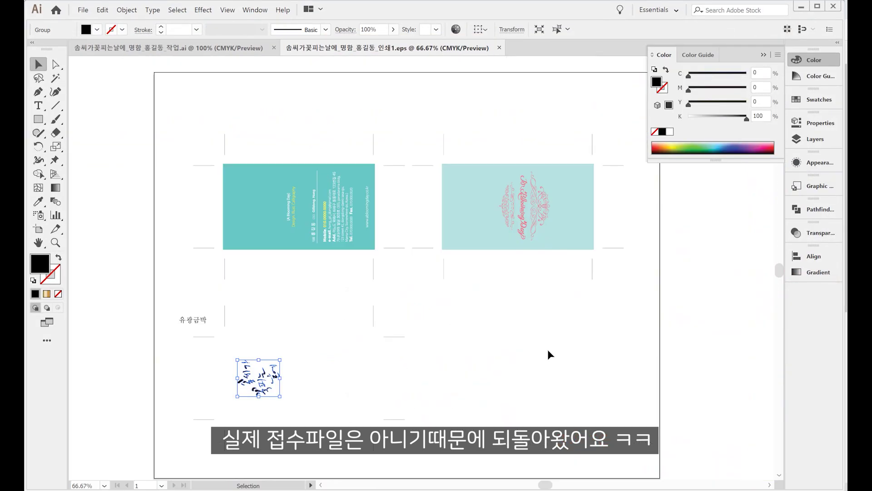
{"action": "left_click", "coordinate": [550, 355]}
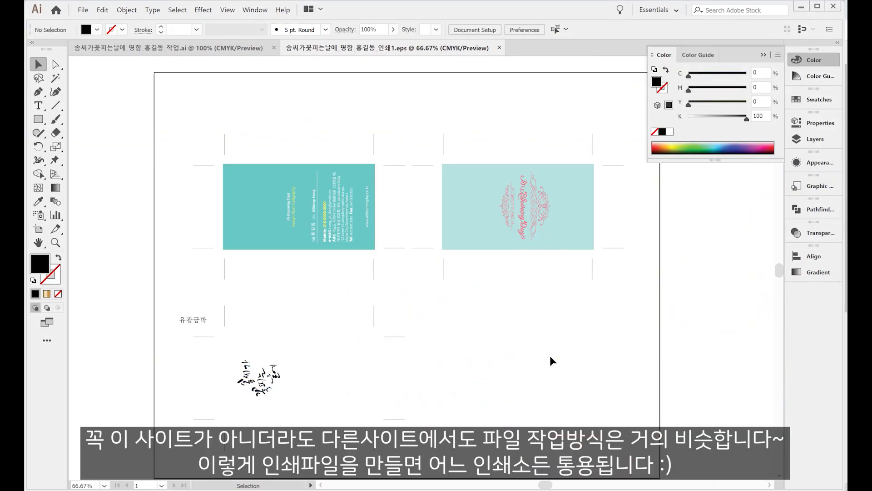